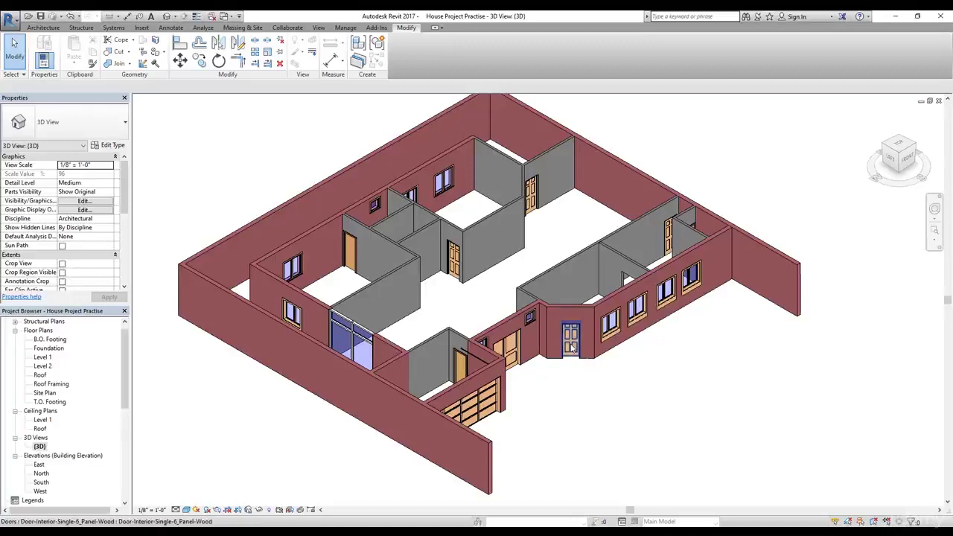
# - Open the Level 1 floor plan and examine where the side boundary walls are split at the house's front corners
pyautogui.click(585, 389)
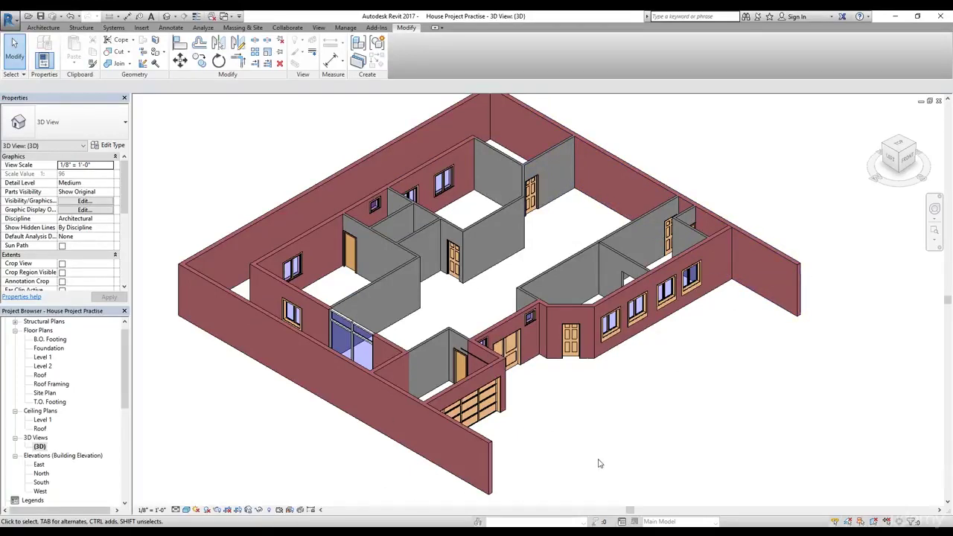
pyautogui.doubleClick(42, 358)
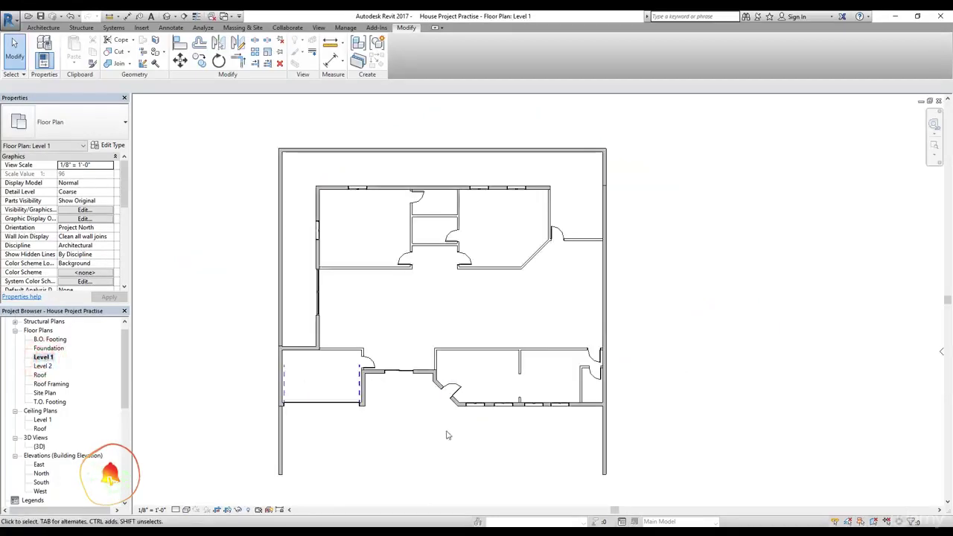
pyautogui.moveTo(450, 436); pyautogui.dragTo(492, 404, button='middle')
pyautogui.scroll(2, 645, 389)
pyautogui.scroll(10, 645, 388)
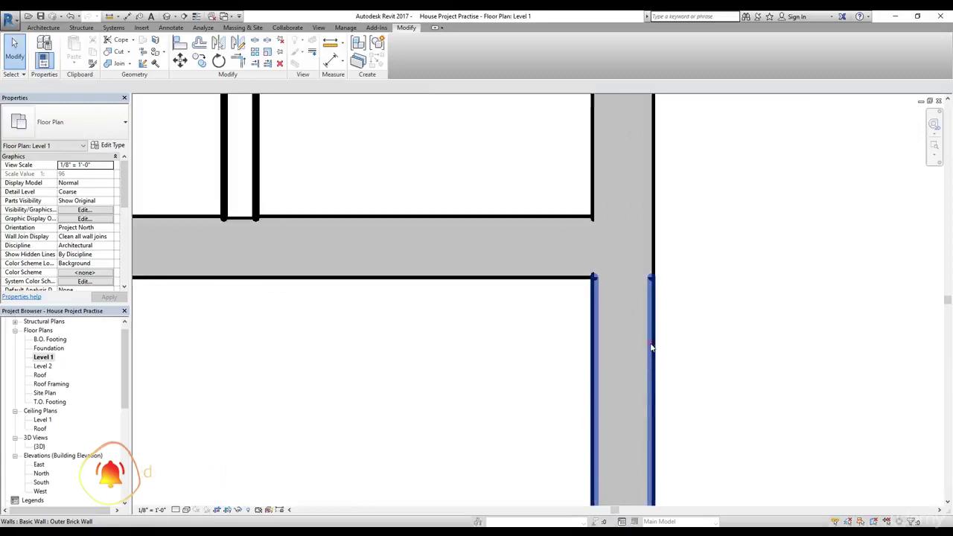
pyautogui.click(651, 347)
pyautogui.scroll(-5, 607, 362)
pyautogui.scroll(-2, 535, 380)
pyautogui.moveTo(531, 377); pyautogui.dragTo(685, 266, button='middle')
pyautogui.scroll(-1, 533, 317)
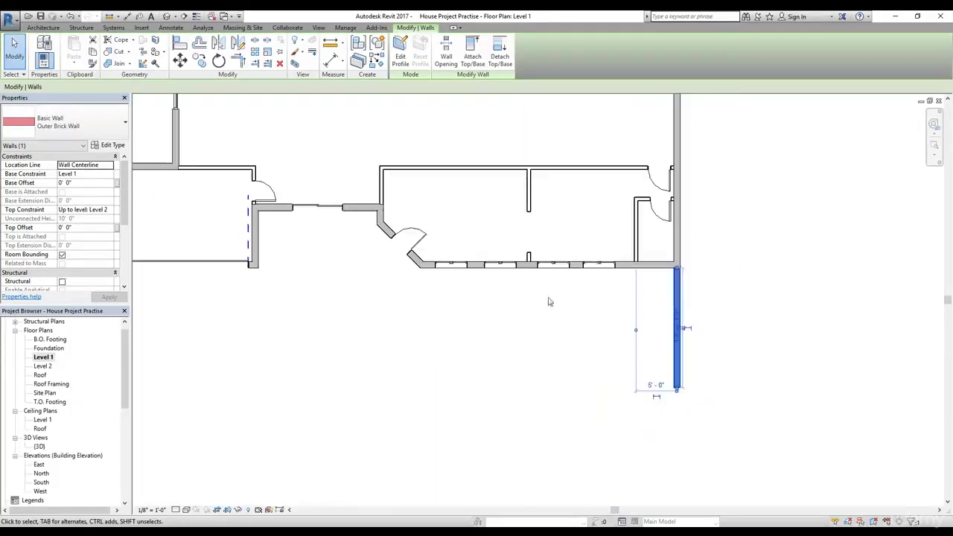
pyautogui.moveTo(549, 302); pyautogui.dragTo(607, 328, button='middle')
pyautogui.scroll(-1, 481, 363)
pyautogui.click(395, 365)
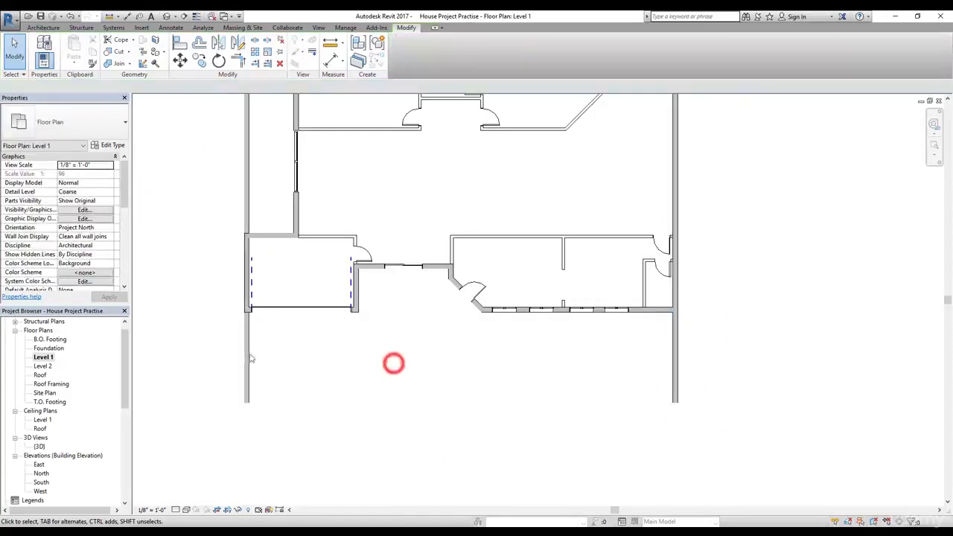
pyautogui.scroll(3, 246, 311)
pyautogui.scroll(5, 245, 311)
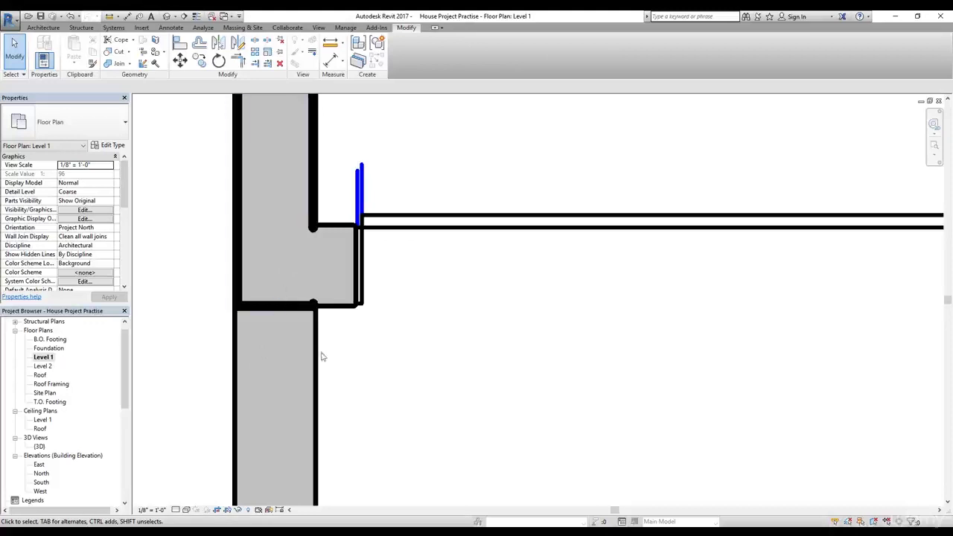
pyautogui.scroll(-8, 322, 357)
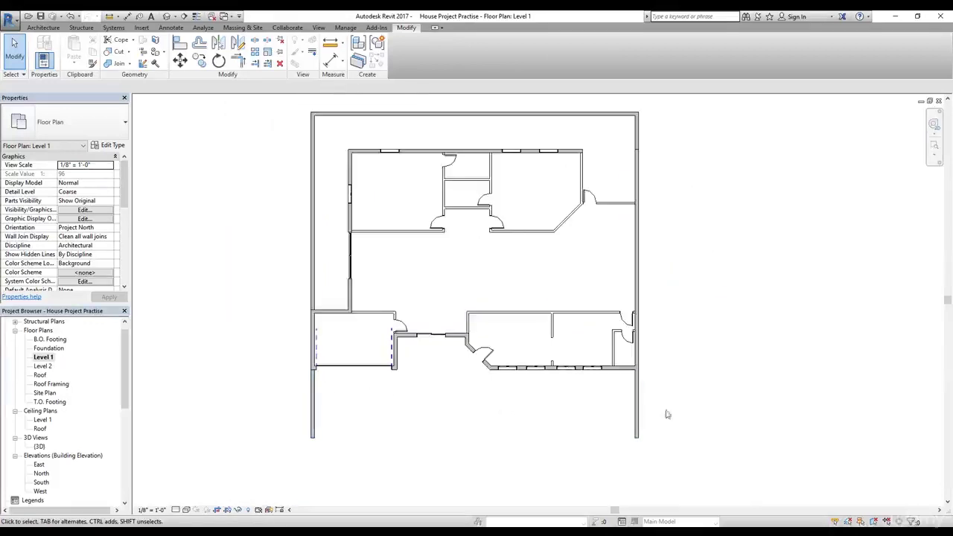
# - Set the five boundary wall segments at the front and rear of the plot to Unconnected with a height of 5' 0"
pyautogui.moveTo(700, 421); pyautogui.dragTo(248, 440)
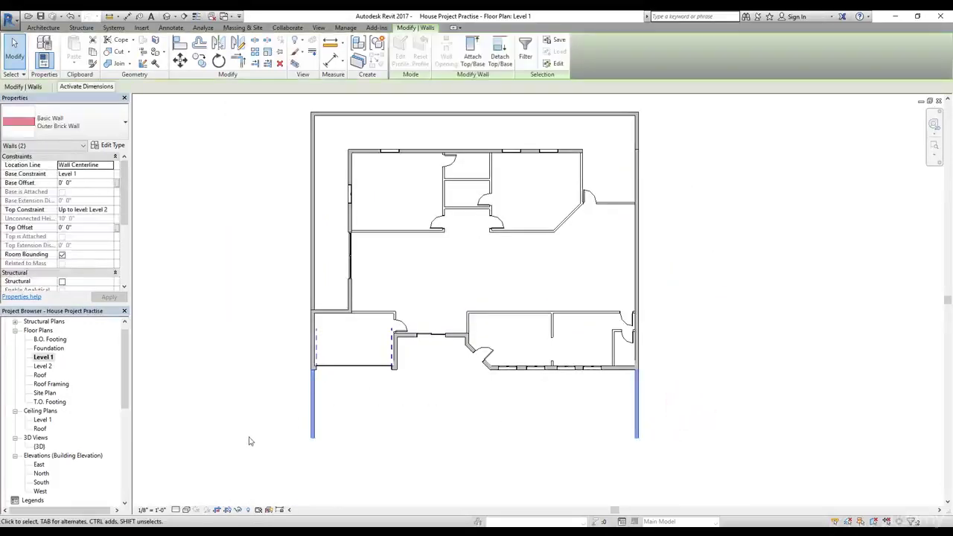
pyautogui.moveTo(675, 104); pyautogui.dragTo(237, 128)
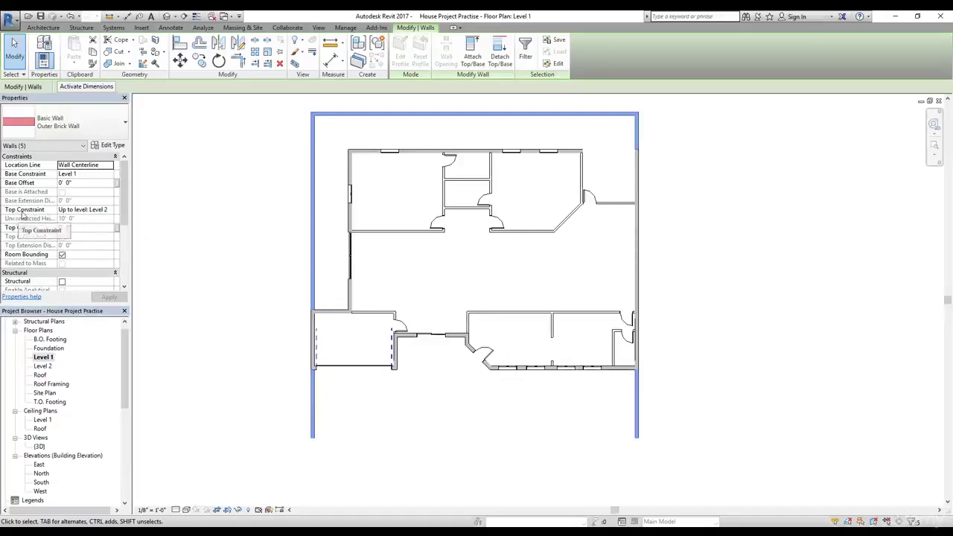
pyautogui.click(103, 212)
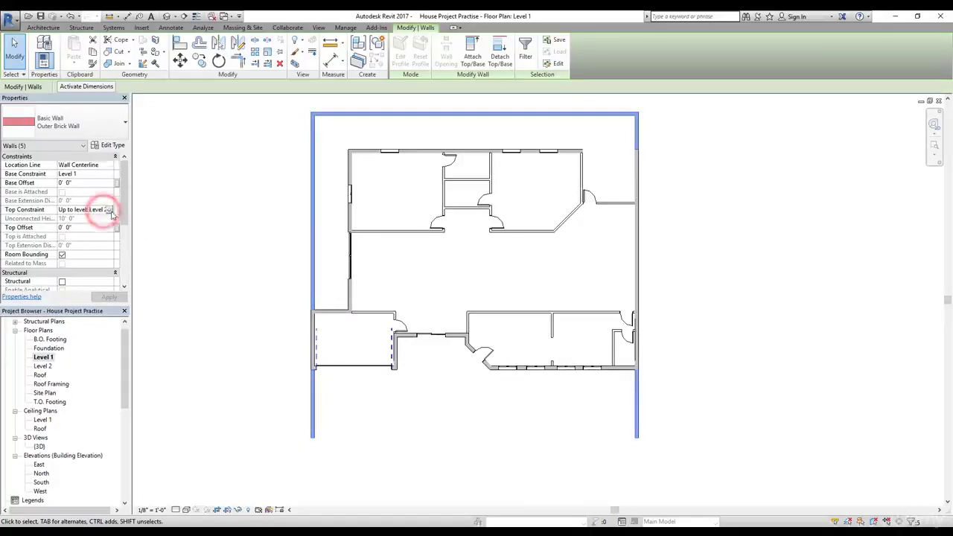
pyautogui.click(109, 210)
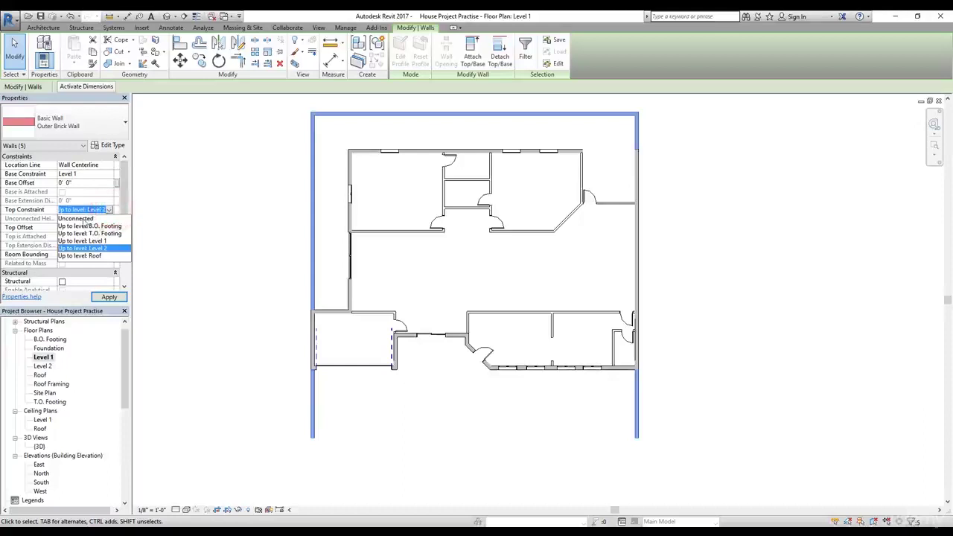
pyautogui.click(81, 218)
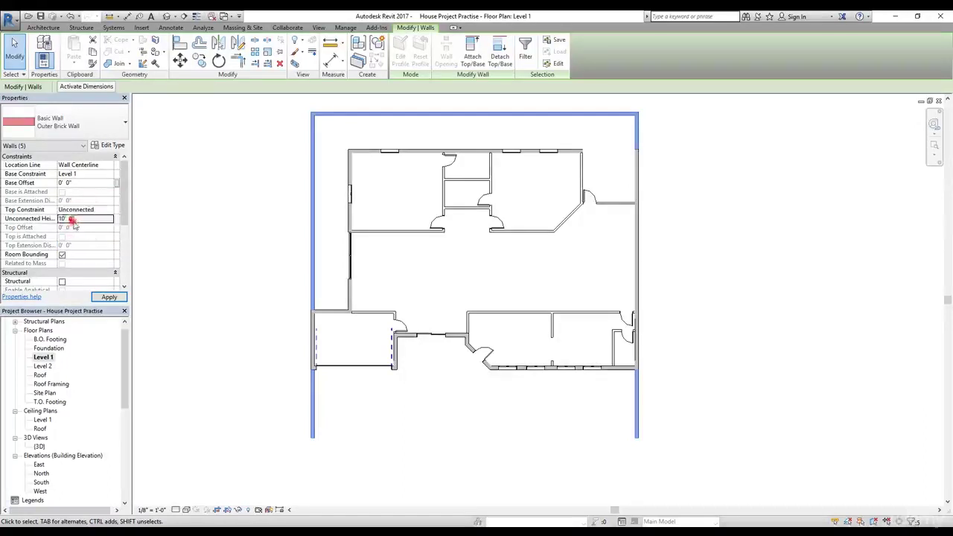
pyautogui.doubleClick(74, 218)
pyautogui.write('5')
pyautogui.click(109, 296)
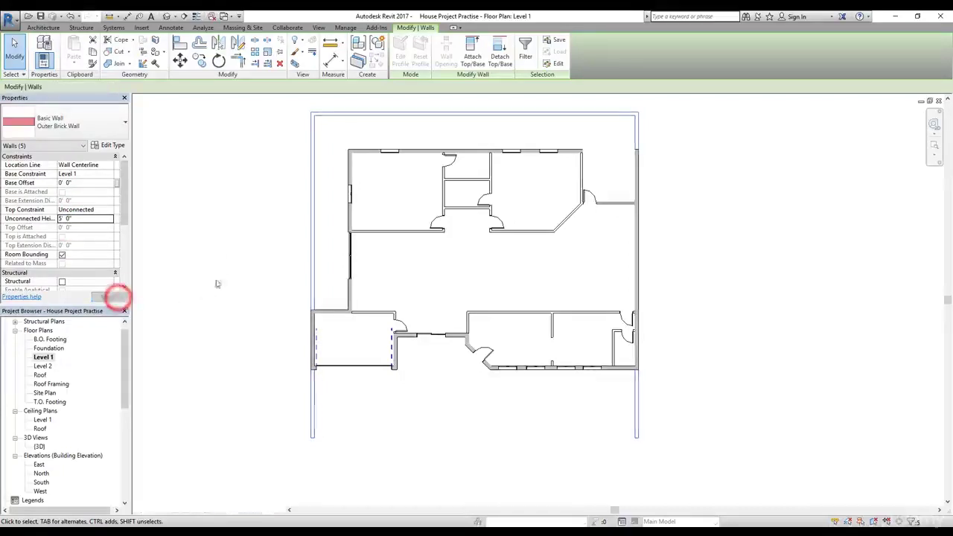
# - Open the default 3D view and inspect the boundary wall heights around the house
pyautogui.click(166, 15)
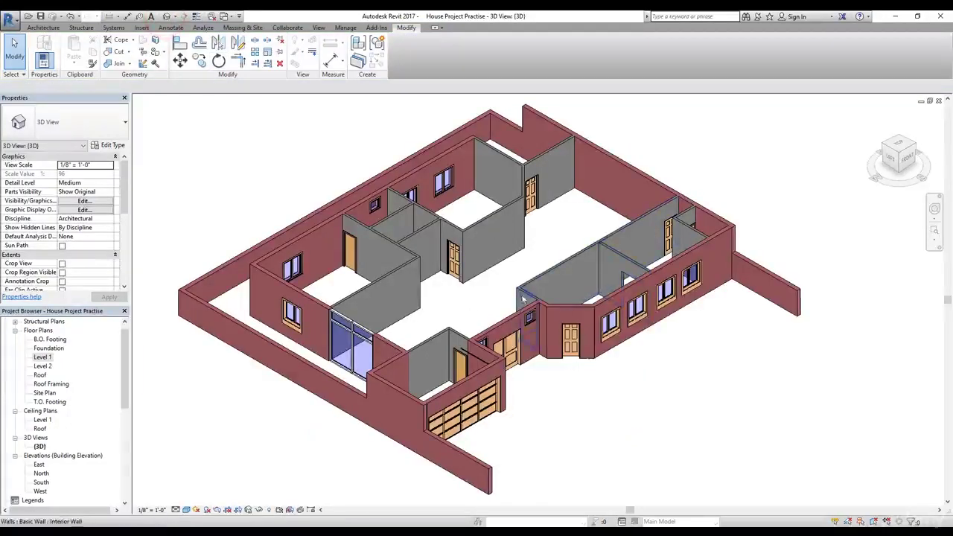
pyautogui.keyDown('shift'); pyautogui.moveTo(548, 329); pyautogui.dragTo(411, 410, button='middle'); pyautogui.keyUp('shift')
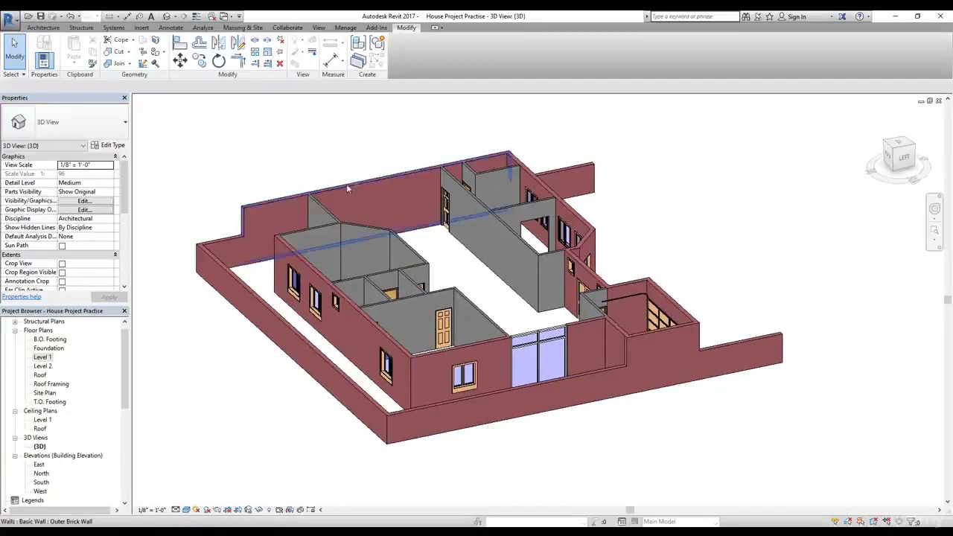
pyautogui.keyDown('shift'); pyautogui.moveTo(251, 207); pyautogui.dragTo(417, 231, button='middle'); pyautogui.keyUp('shift')
pyautogui.keyDown('shift'); pyautogui.moveTo(458, 314); pyautogui.dragTo(469, 304, button='middle'); pyautogui.keyUp('shift')
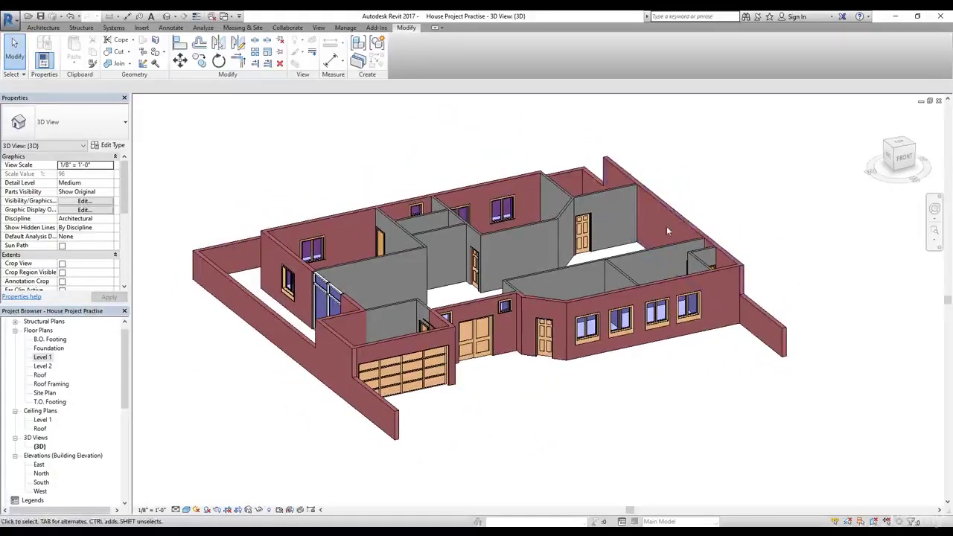
pyautogui.scroll(4, 341, 351)
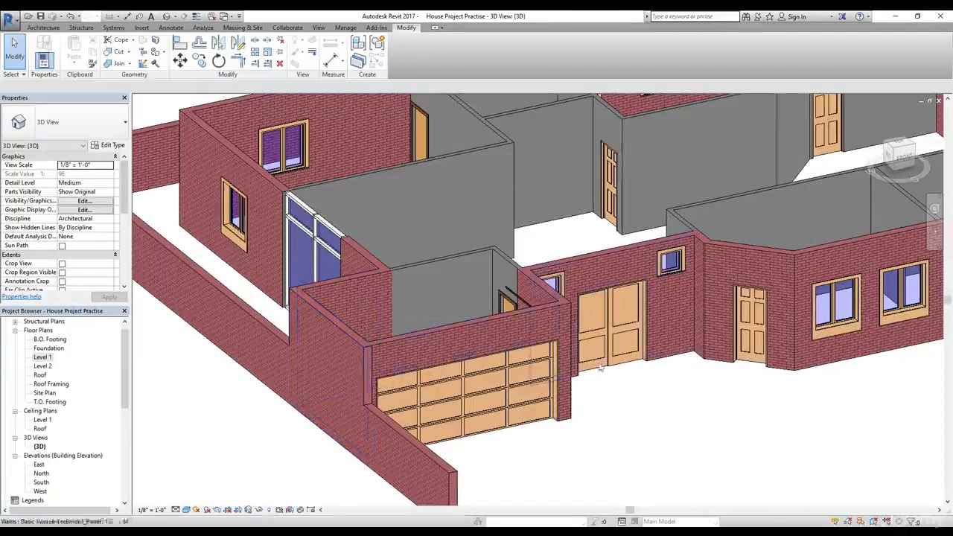
pyautogui.keyDown('shift'); pyautogui.moveTo(706, 417); pyautogui.dragTo(547, 372, button='middle'); pyautogui.keyUp('shift')
pyautogui.scroll(-2, 610, 416)
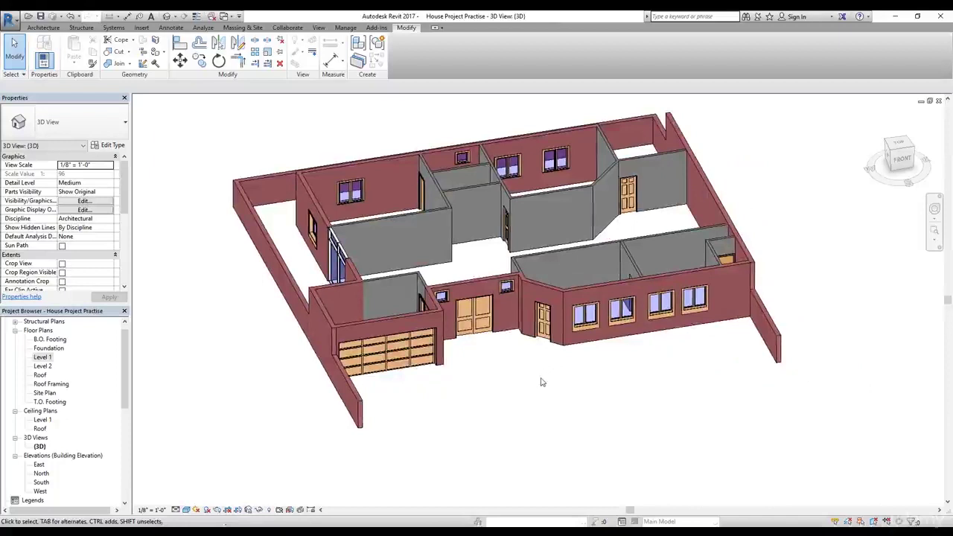
# - Open the Level 2 floor plan and set its underlay range from base Level 1 to top Level 2
pyautogui.doubleClick(44, 367)
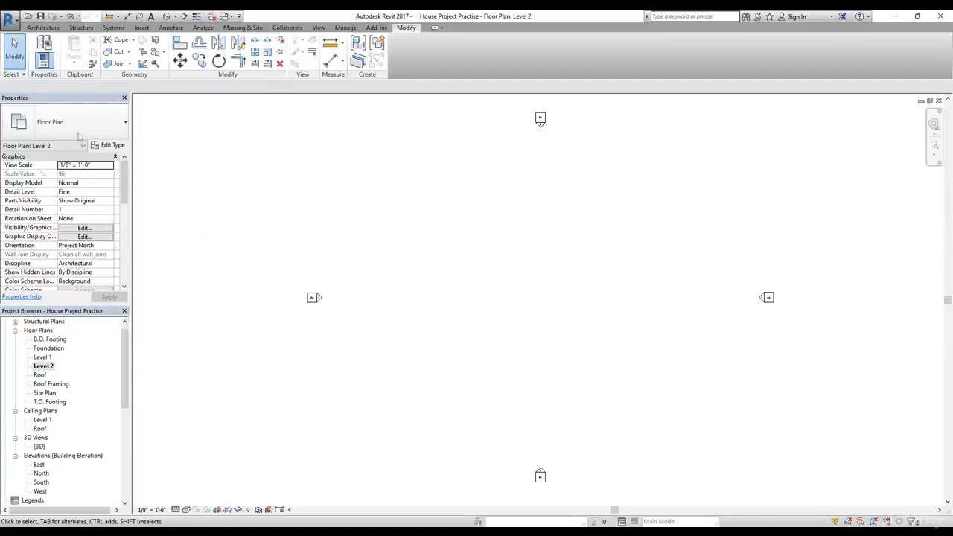
pyautogui.moveTo(124, 182); pyautogui.dragTo(123, 227)
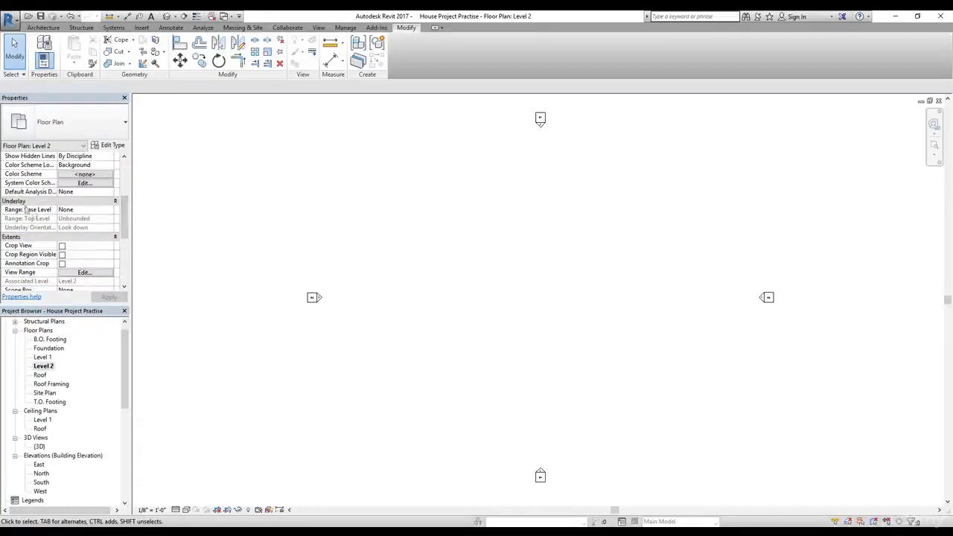
pyautogui.click(94, 209)
pyautogui.click(109, 211)
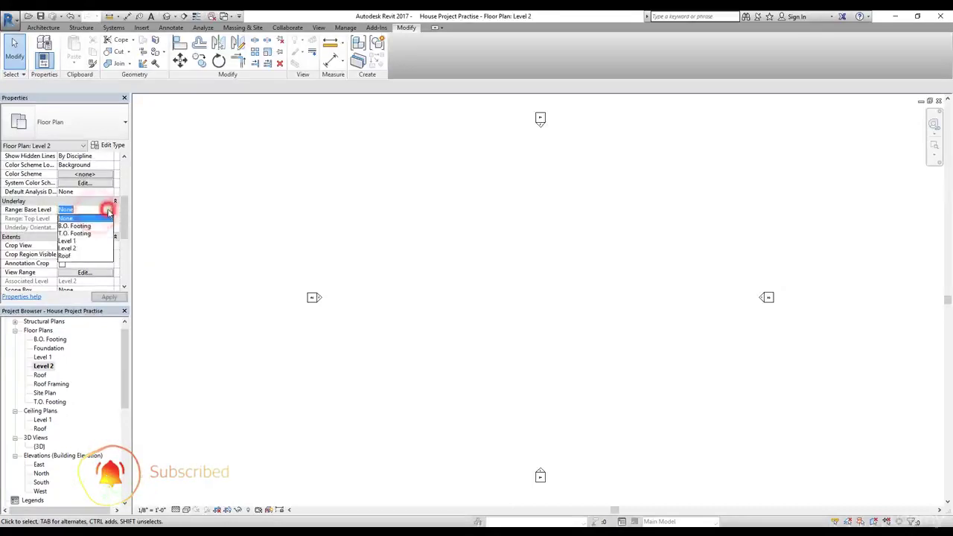
pyautogui.click(78, 241)
pyautogui.click(88, 218)
pyautogui.click(108, 218)
pyautogui.click(26, 219)
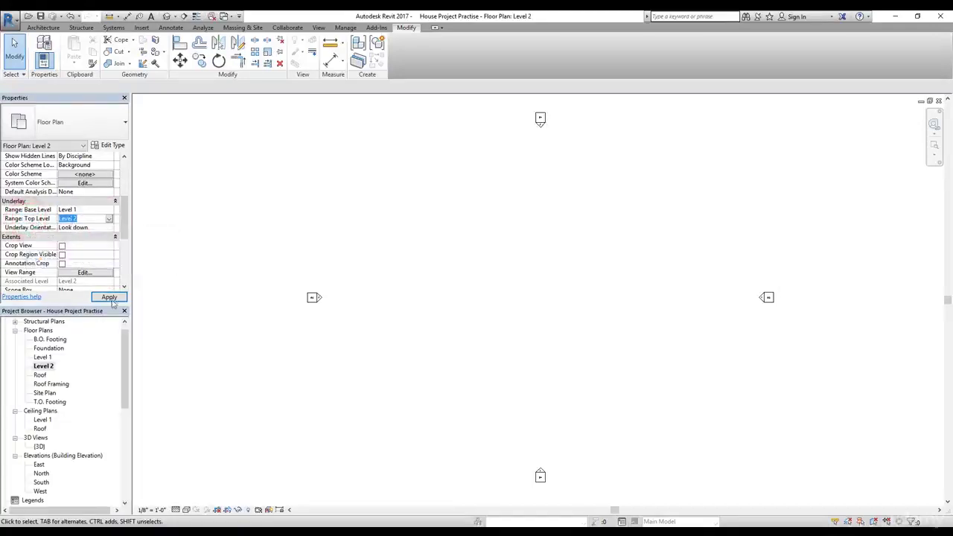
pyautogui.click(110, 298)
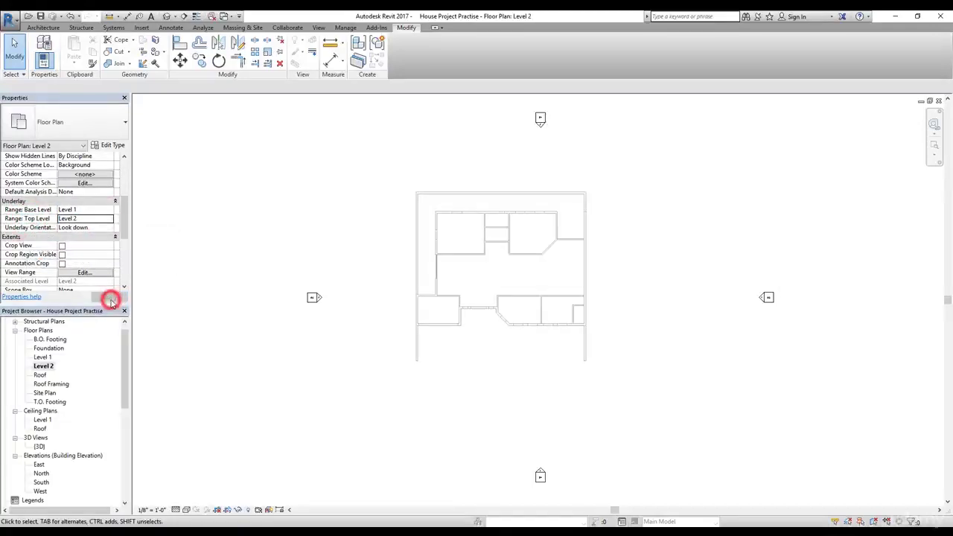
# - Try to select the Level 1 walls shown as underlay in the Level 2 plan
pyautogui.click(455, 286)
pyautogui.click(473, 347)
pyautogui.moveTo(651, 202); pyautogui.dragTo(383, 364)
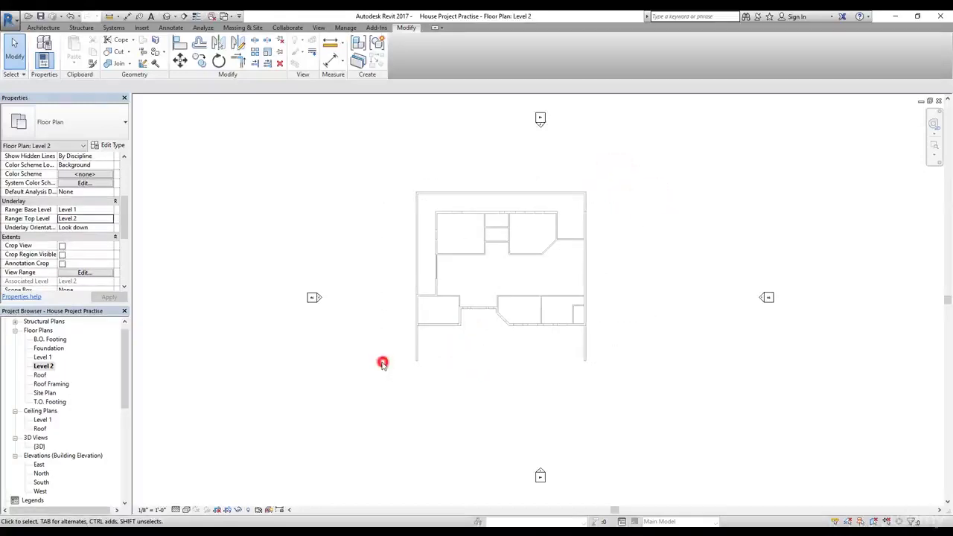
# - Enable selection of underlay elements and test it on several Level 1 walls
pyautogui.click(20, 77)
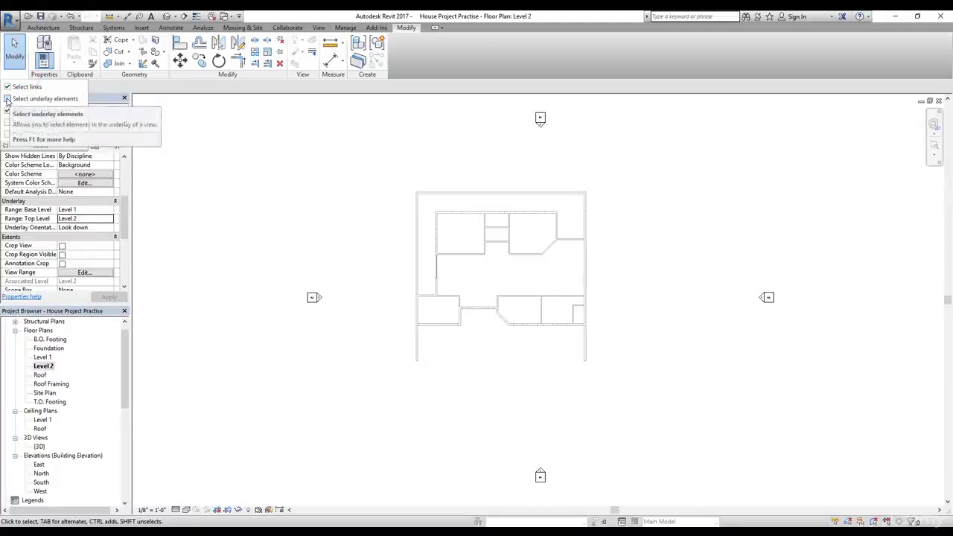
pyautogui.click(7, 99)
pyautogui.click(360, 266)
pyautogui.click(417, 231)
pyautogui.click(486, 195)
pyautogui.click(486, 239)
pyautogui.click(481, 273)
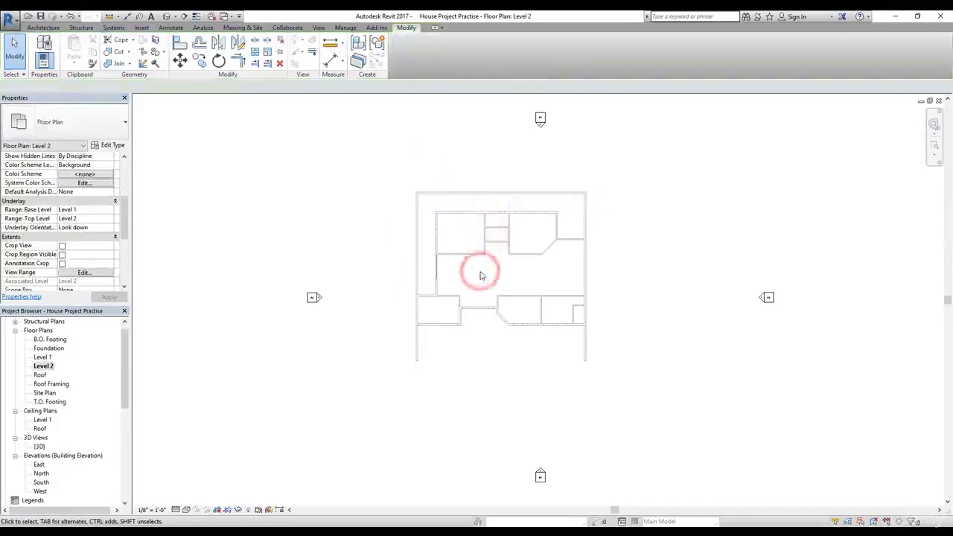
# - Disable selection of underlay elements and test the setting with selection windows across the floor plan
pyautogui.click(23, 76)
pyautogui.click(7, 98)
pyautogui.click(283, 192)
pyautogui.moveTo(656, 179); pyautogui.dragTo(398, 399)
pyautogui.moveTo(598, 185); pyautogui.dragTo(455, 374)
pyautogui.moveTo(614, 176); pyautogui.dragTo(465, 383)
pyautogui.click(588, 379)
# - Start the Wall command in the Level 2 plan and choose the Generic - 4" Brick wall type
pyautogui.scroll(3, 586, 302)
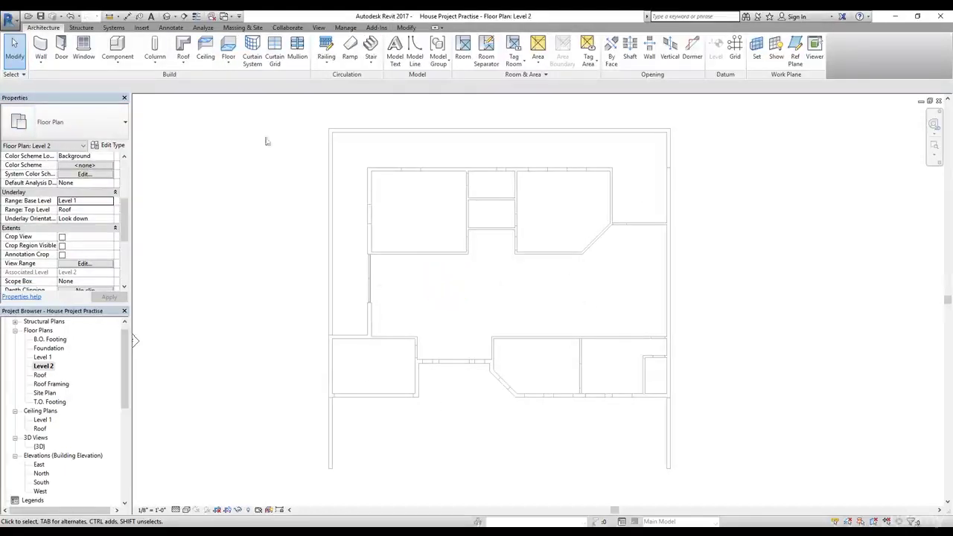
pyautogui.click(40, 46)
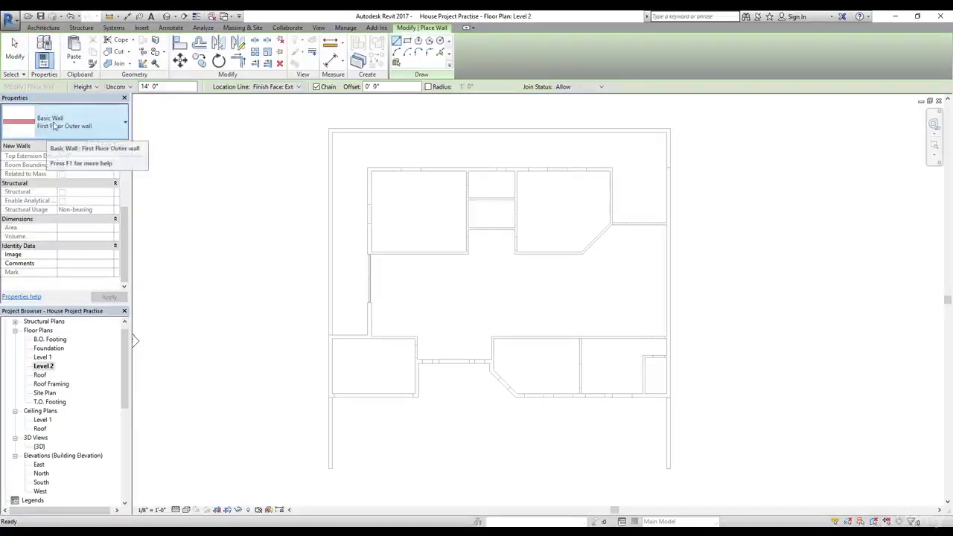
pyautogui.click(101, 119)
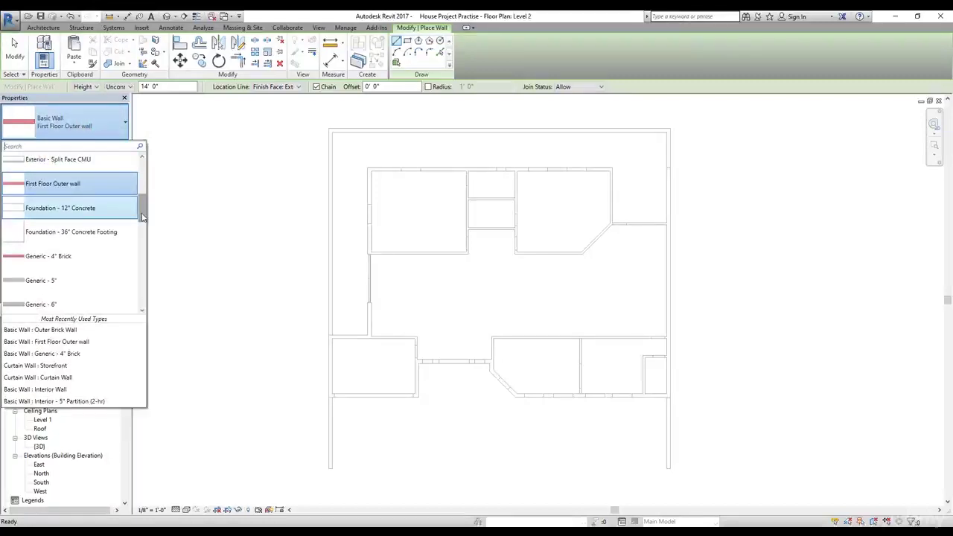
pyautogui.moveTo(141, 213)
pyautogui.mouseDown()
pyautogui.moveTo(142, 168)
pyautogui.moveTo(138, 224)
pyautogui.mouseUp()
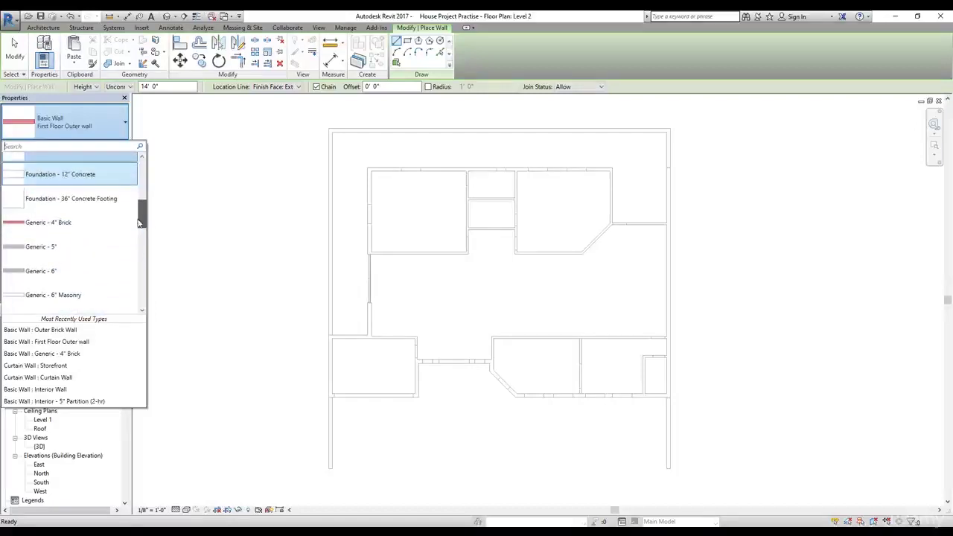
pyautogui.click(61, 224)
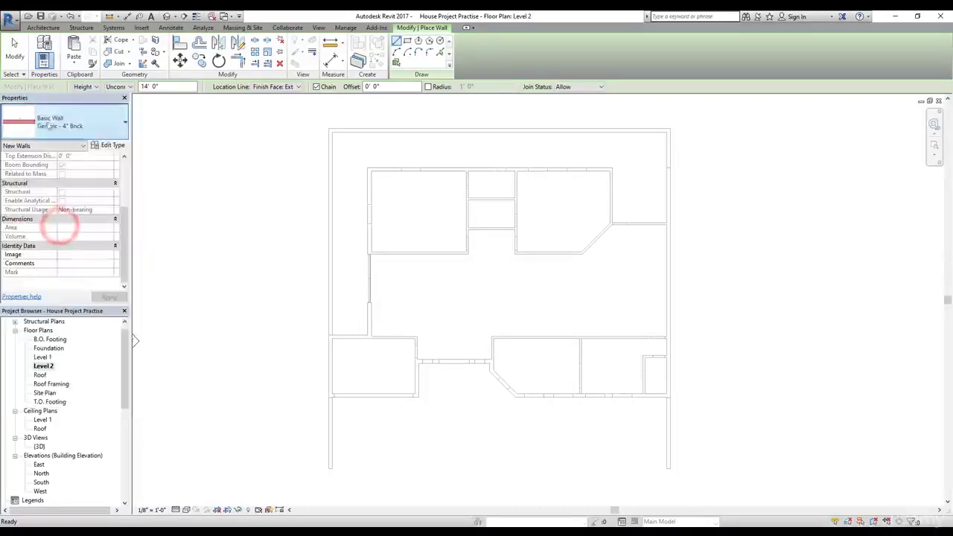
# - Duplicate the Generic - 4" Brick wall type under the name First Floor Wall
pyautogui.click(111, 146)
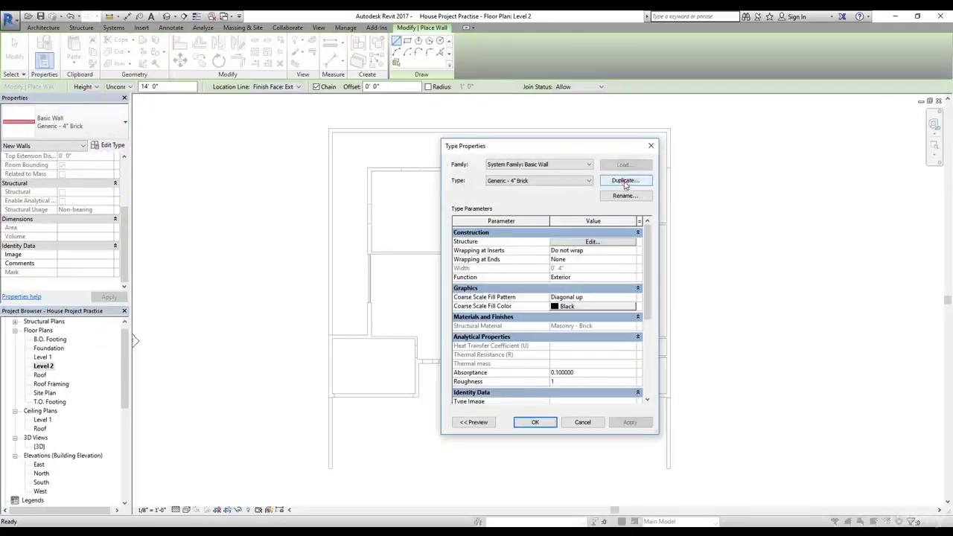
pyautogui.click(625, 181)
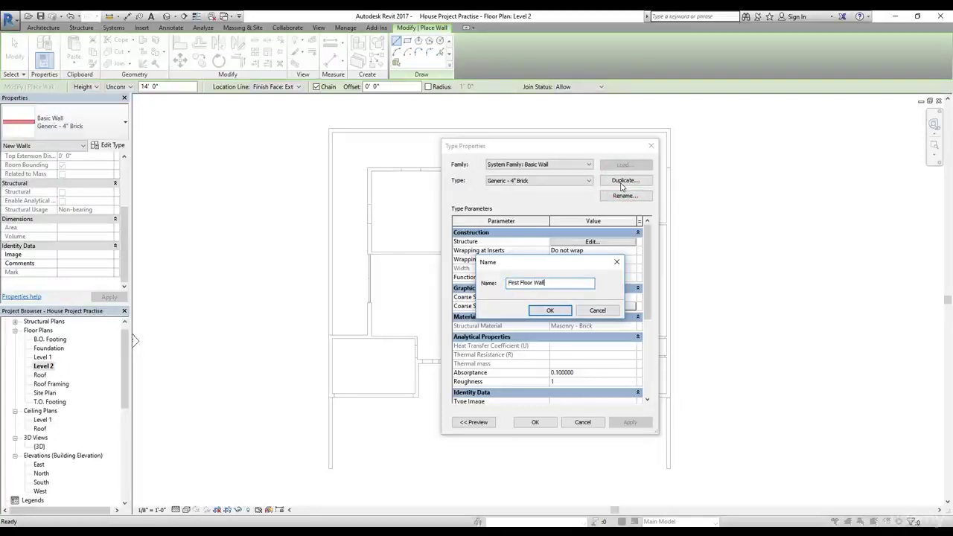
pyautogui.click(551, 312)
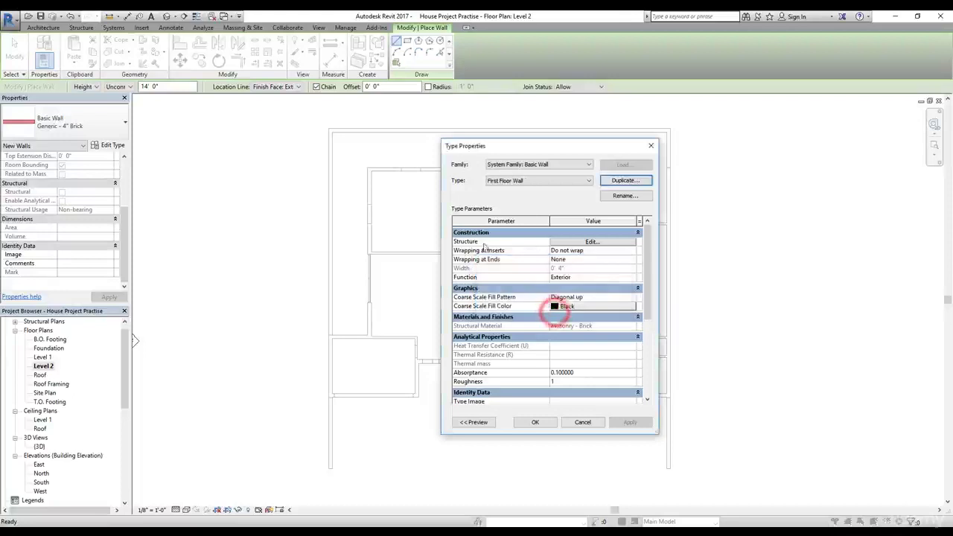
# - Set the structure layer thickness of the First Floor Wall type to 0' 4 1/2" and apply the type
pyautogui.click(592, 242)
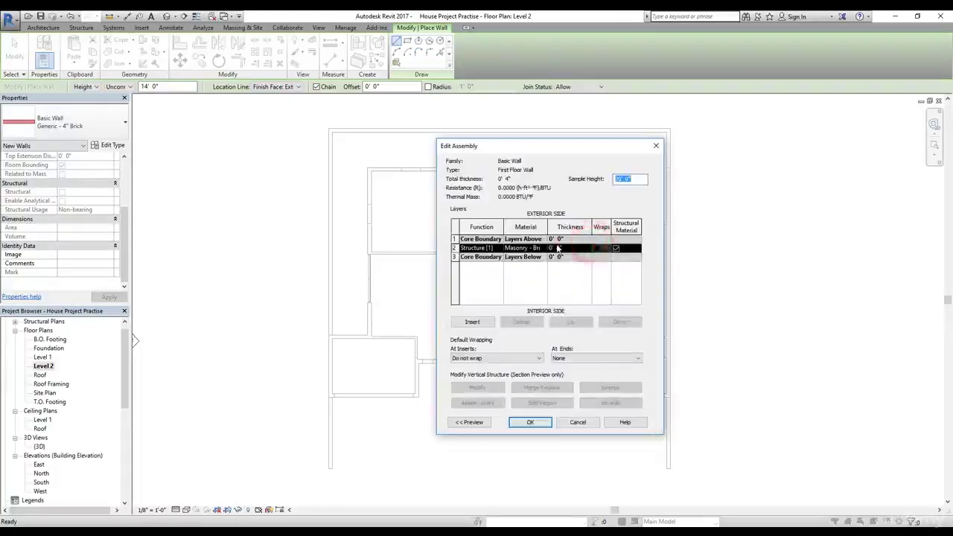
pyautogui.click(558, 248)
pyautogui.write('.5')
pyautogui.press('Tab')
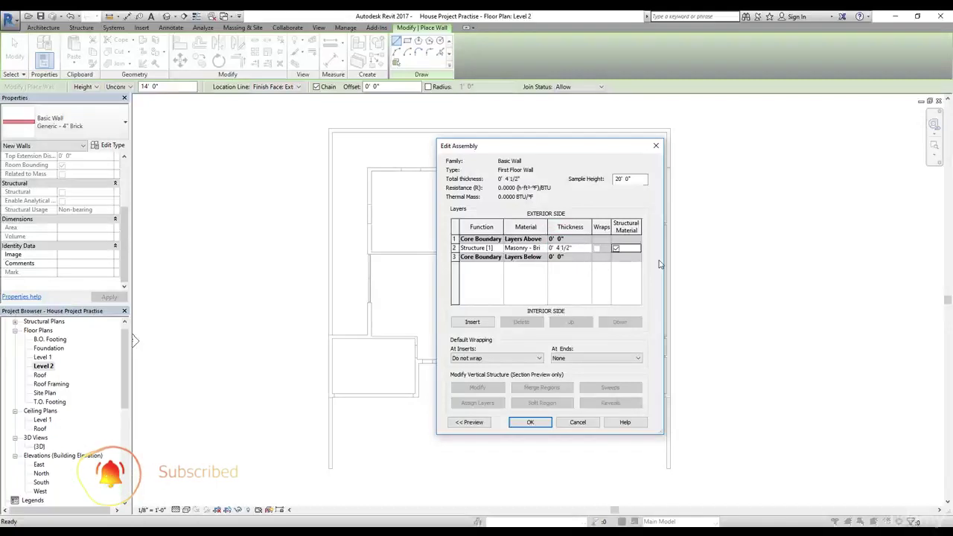
pyautogui.click(531, 423)
pyautogui.click(541, 423)
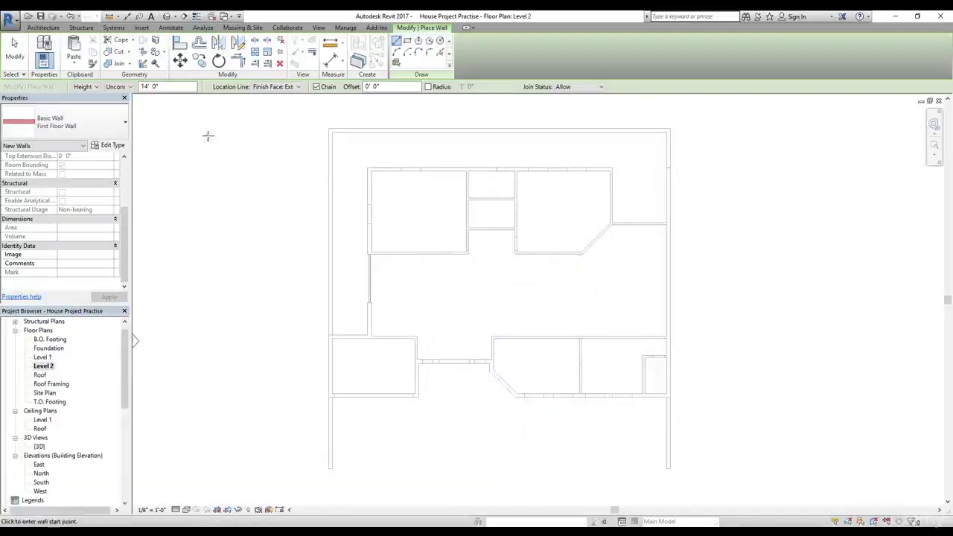
# - Using the Finish Face: Exterior location line, draw the rear wall from the house's upper-left corner to the outer face of the right boundary wall
pyautogui.scroll(1, 534, 163)
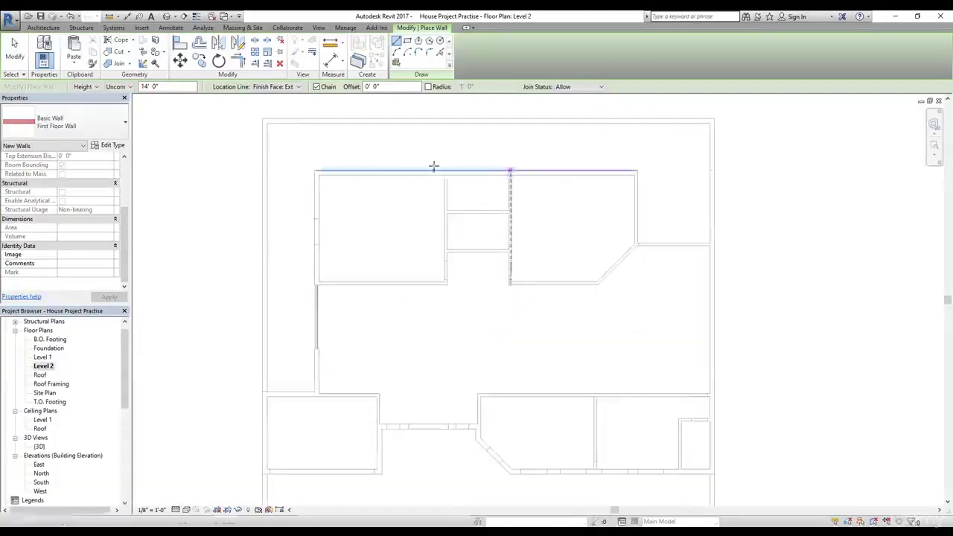
pyautogui.click(280, 87)
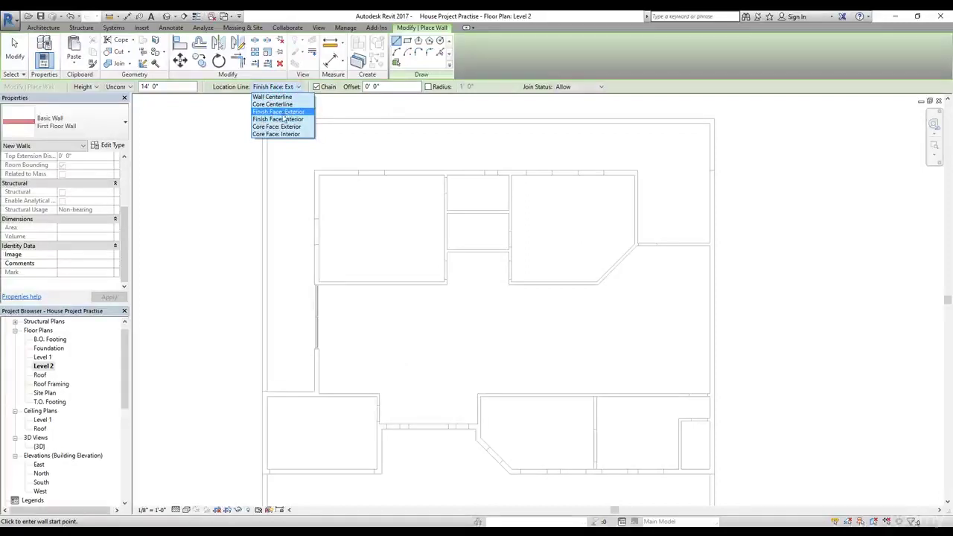
pyautogui.click(346, 143)
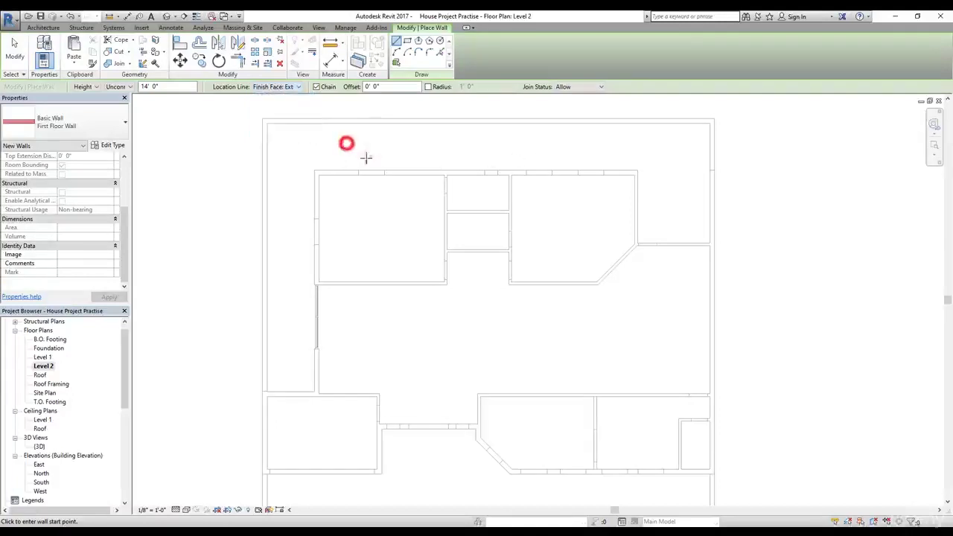
pyautogui.scroll(3, 322, 179)
pyautogui.click(310, 178)
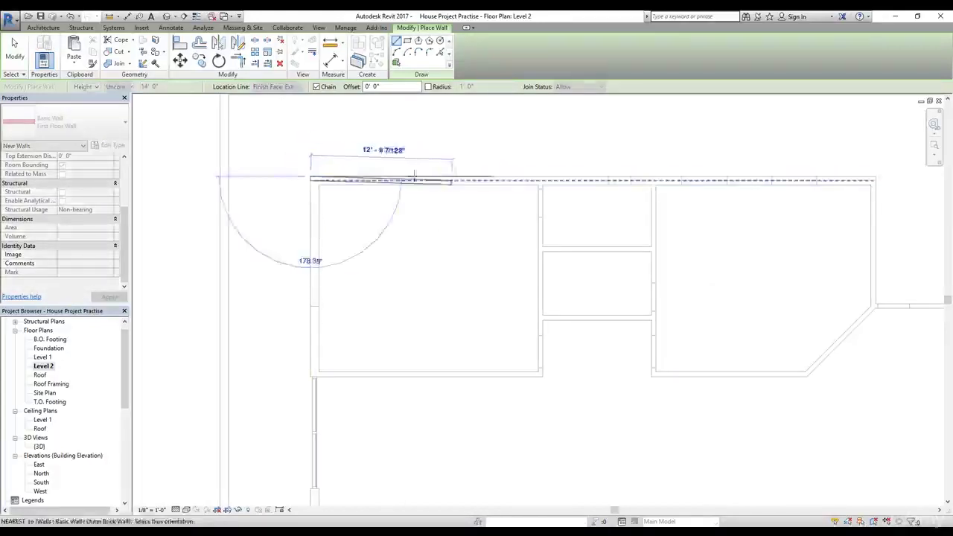
pyautogui.moveTo(644, 188); pyautogui.dragTo(271, 181, button='middle')
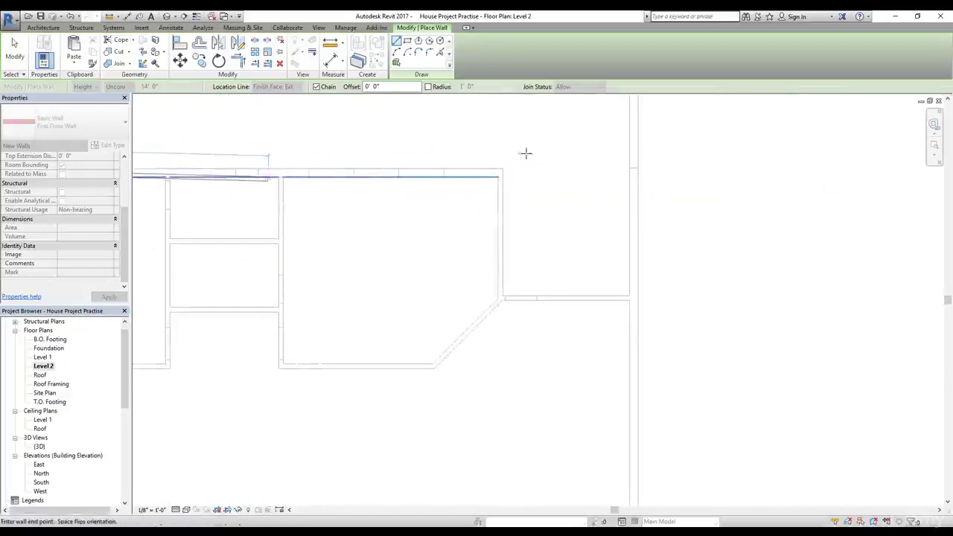
pyautogui.click(637, 170)
# - Continue the wall chain down the right boundary to the front rooms' rear wall, then left to the partition between those rooms
pyautogui.scroll(-3, 664, 262)
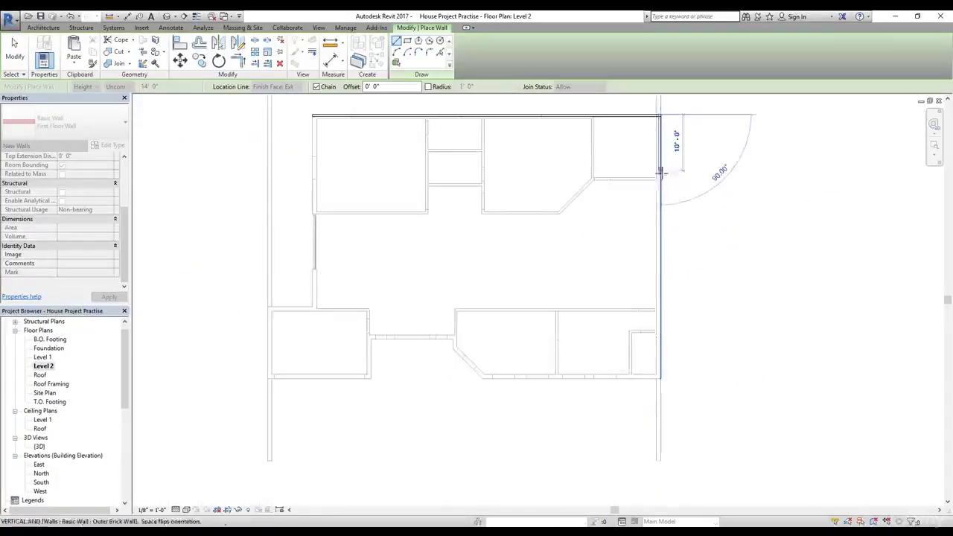
pyautogui.scroll(3, 658, 317)
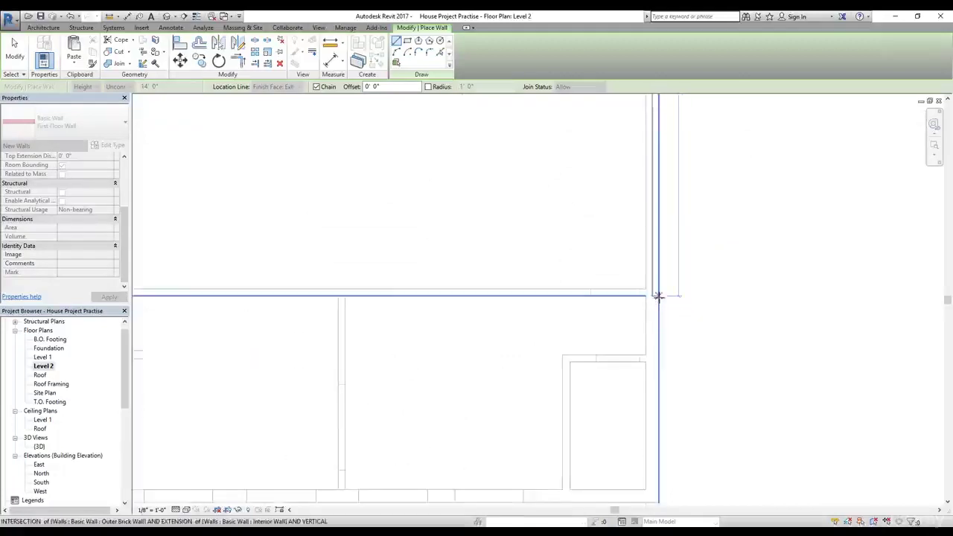
pyautogui.click(659, 296)
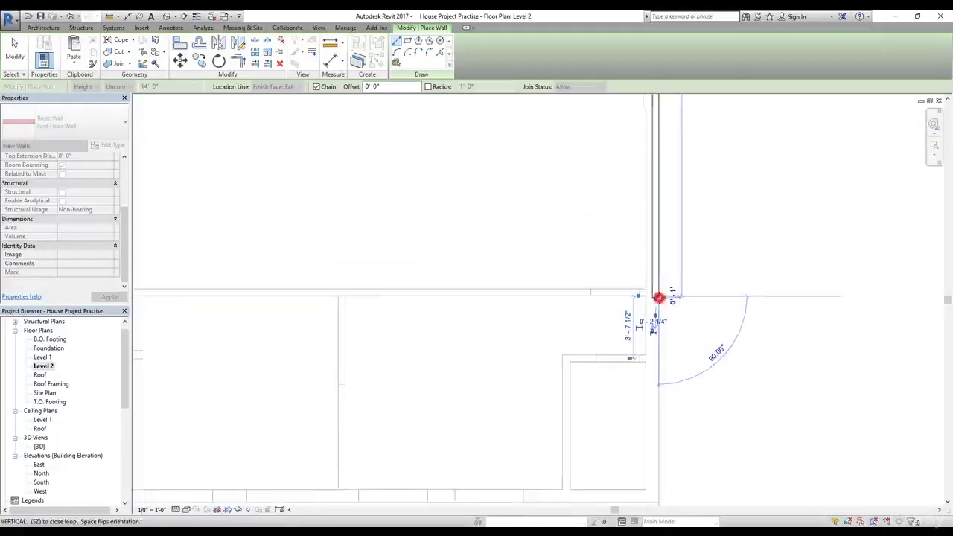
pyautogui.click(346, 296)
# - Continue the wall chain down the front-room partition to the front facade, then left along the facade to the angled corner
pyautogui.scroll(-2, 347, 386)
pyautogui.moveTo(415, 335); pyautogui.dragTo(532, 209, button='middle')
pyautogui.scroll(1, 531, 208)
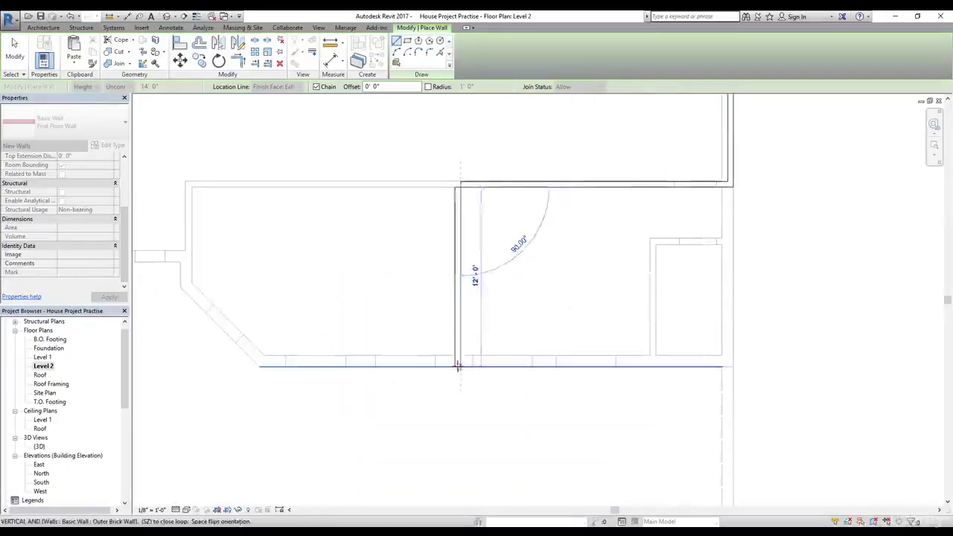
pyautogui.scroll(2, 458, 365)
pyautogui.click(459, 366)
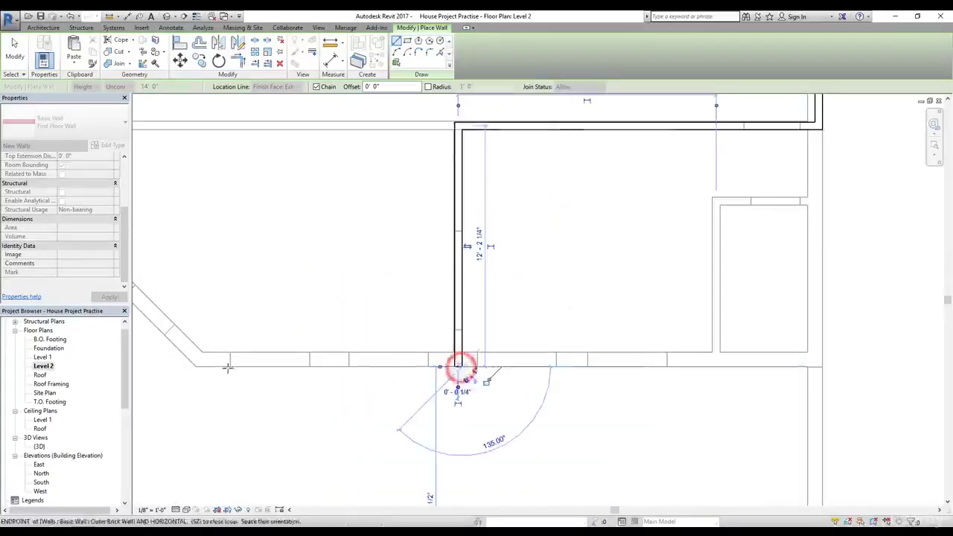
pyautogui.click(196, 365)
# - Continue the chain along the angled front wall and its short return, then left across the entrance to the garage side wall
pyautogui.scroll(-1, 215, 313)
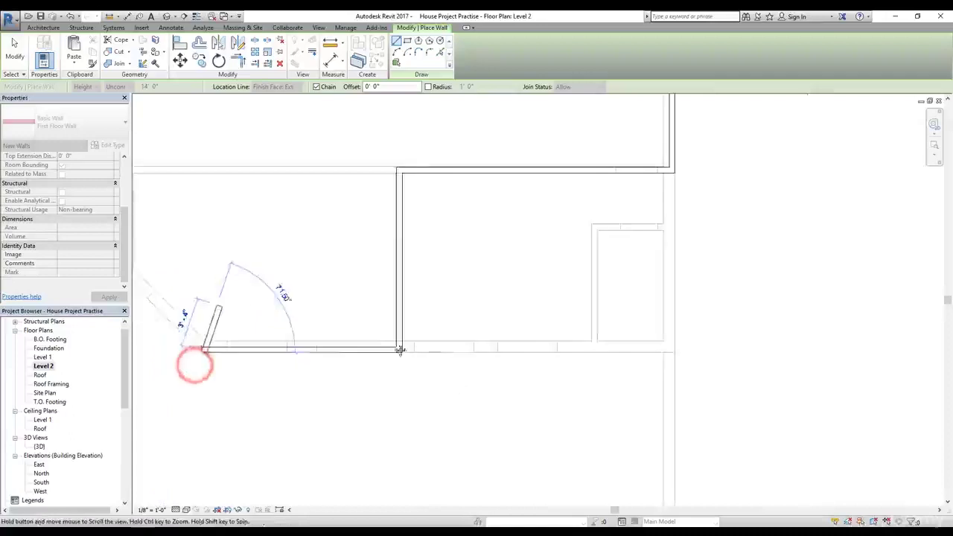
pyautogui.moveTo(216, 312); pyautogui.dragTo(472, 360, button='middle')
pyautogui.click(418, 345)
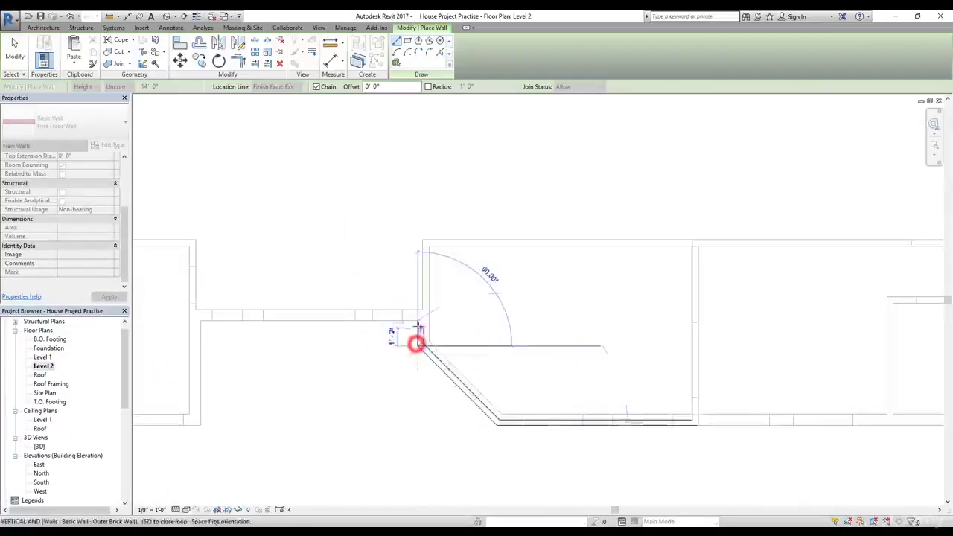
pyautogui.click(418, 322)
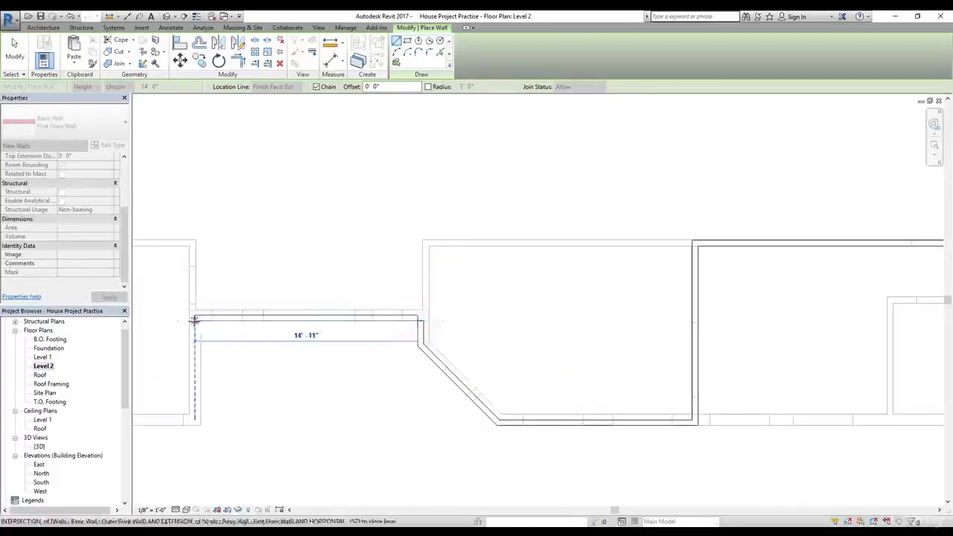
pyautogui.click(190, 321)
# - Complete the exterior wall loop up the garage side, left along its rear wall and up to the starting corner, and end the Wall command
pyautogui.moveTo(190, 321); pyautogui.dragTo(491, 365, button='middle')
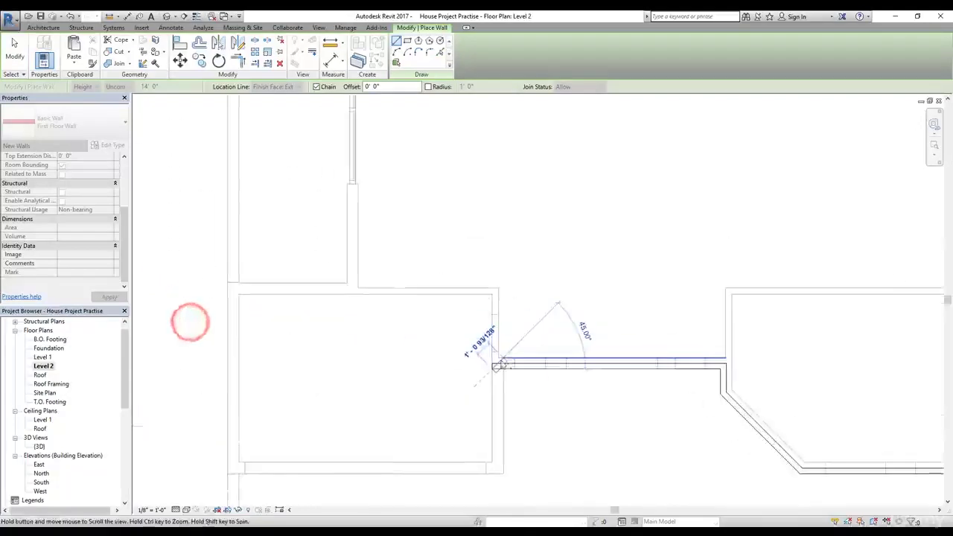
pyautogui.click(492, 295)
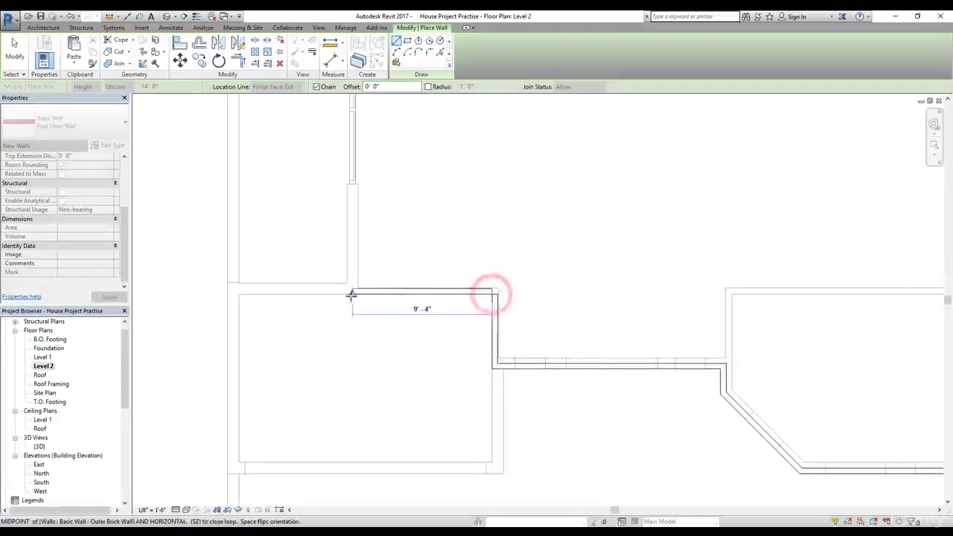
pyautogui.click(347, 294)
pyautogui.scroll(-4, 362, 155)
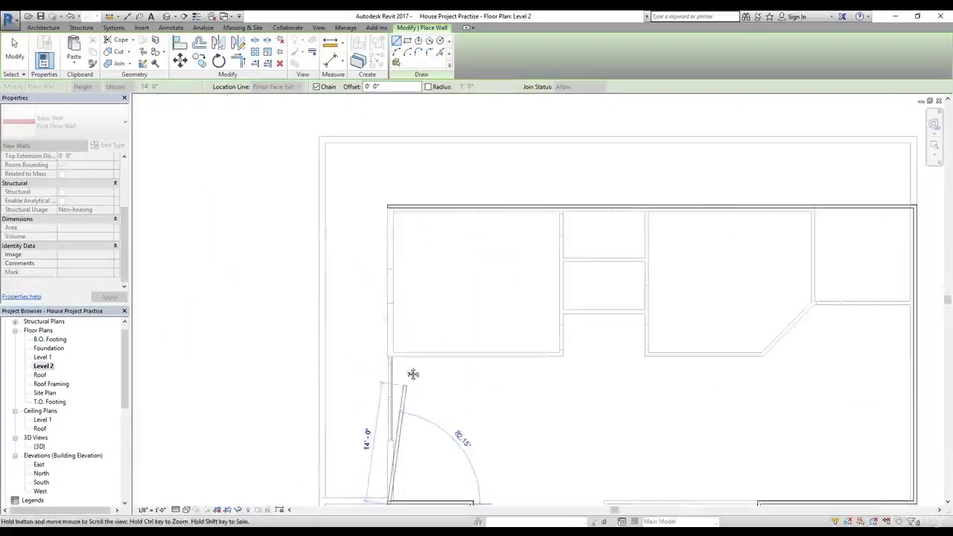
pyautogui.click(387, 205)
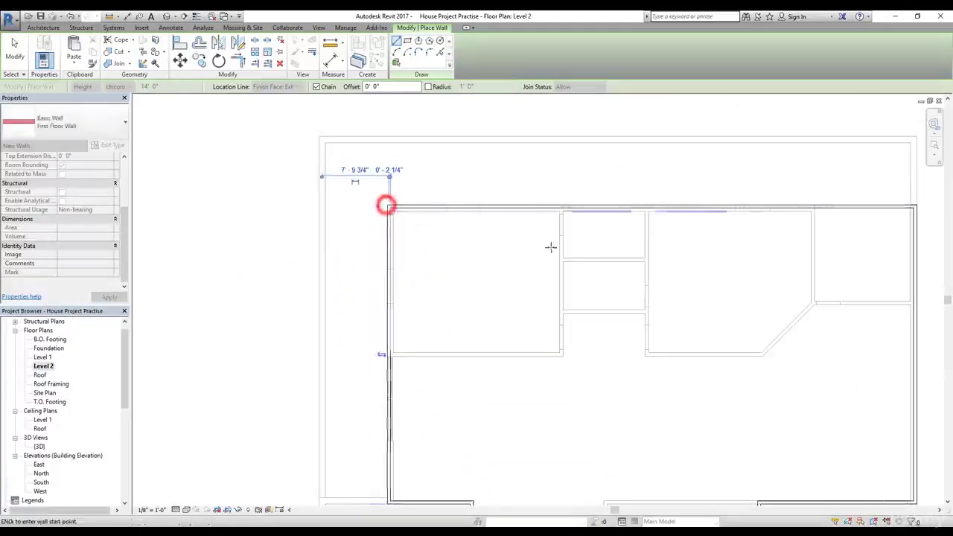
pyautogui.click(13, 44)
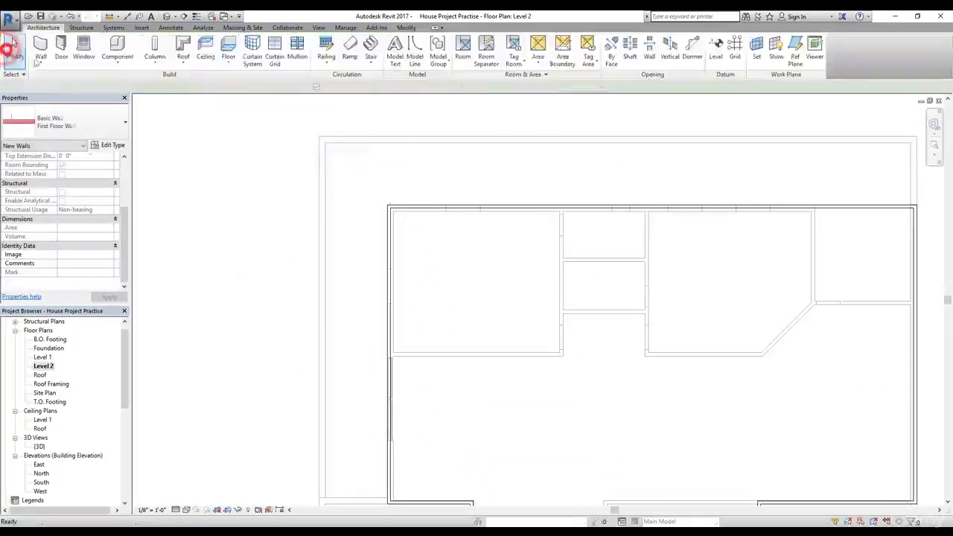
# - Examine the new first-floor walls in the 3D view, including how they sit on the ground-floor walls around the entrance and garage
pyautogui.click(166, 16)
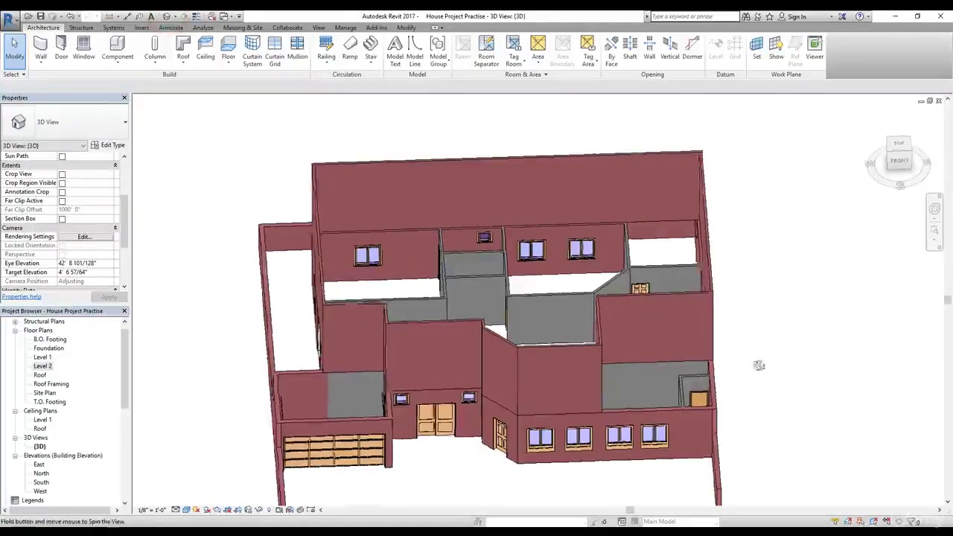
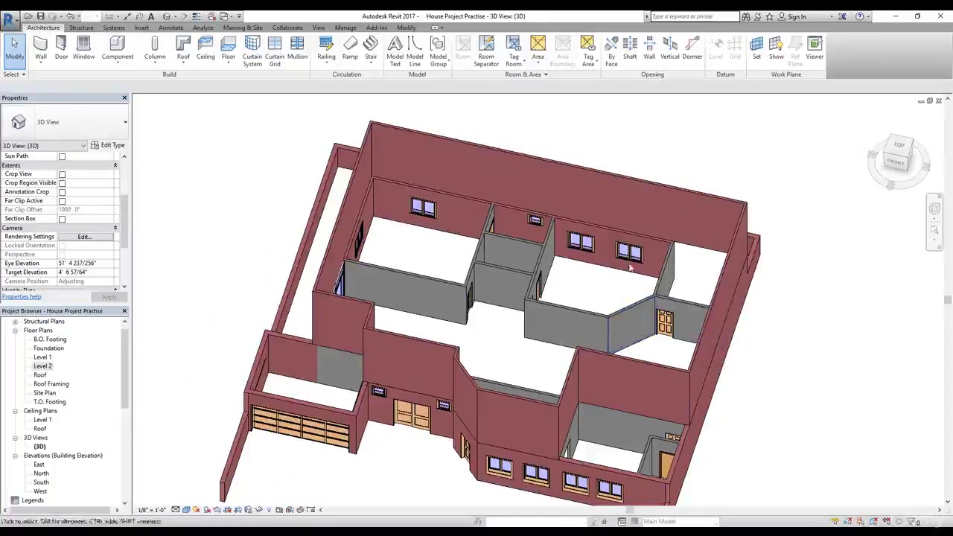
pyautogui.keyDown('shift'); pyautogui.moveTo(639, 322); pyautogui.dragTo(568, 500, button='middle'); pyautogui.keyUp('shift')
pyautogui.keyDown('shift'); pyautogui.moveTo(527, 439); pyautogui.dragTo(330, 202, button='middle'); pyautogui.keyUp('shift')
pyautogui.scroll(10, 462, 253)
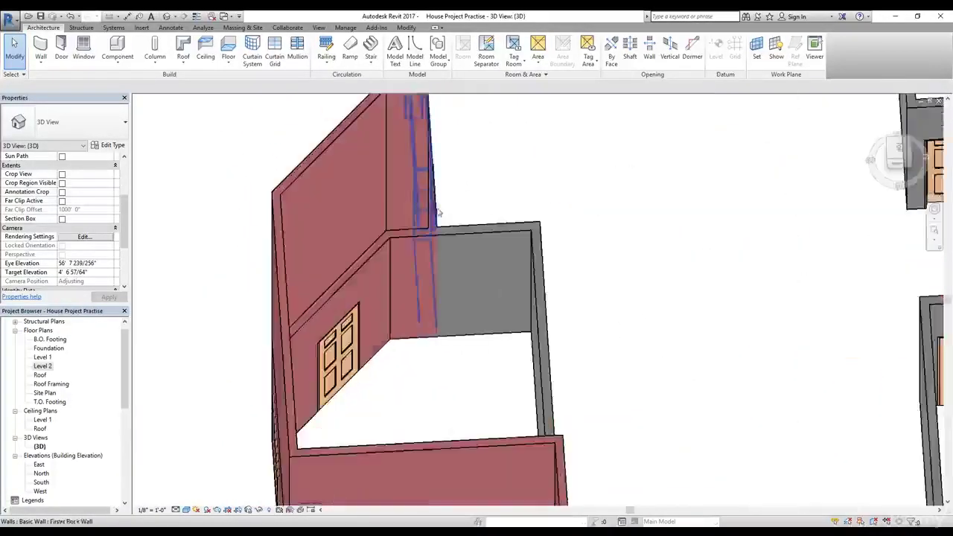
pyautogui.moveTo(537, 203)
pyautogui.keyDown('shift'); pyautogui.mouseDown(button='middle')
pyautogui.moveTo(483, 209)
pyautogui.moveTo(496, 217)
pyautogui.moveTo(491, 467)
pyautogui.mouseUp(button='middle'); pyautogui.keyUp('shift')
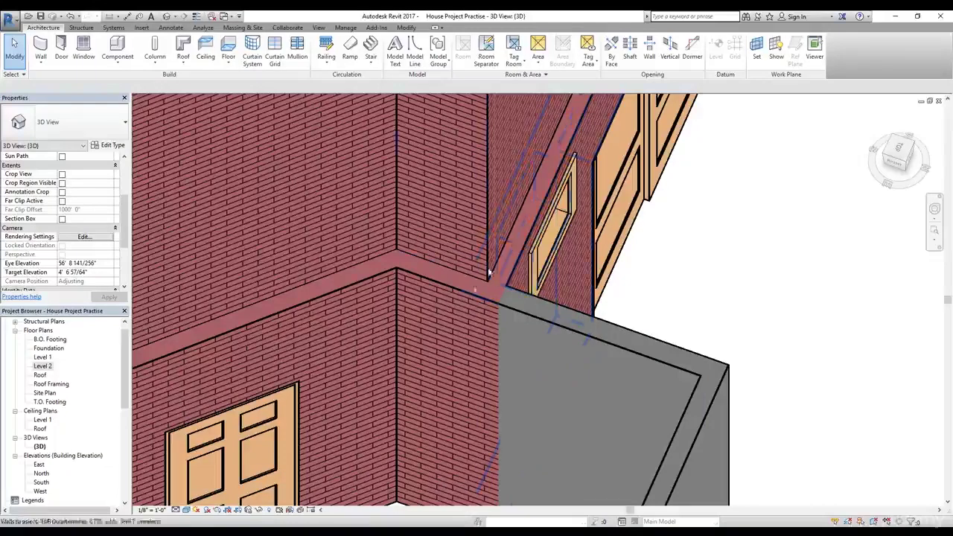
pyautogui.scroll(-5, 491, 204)
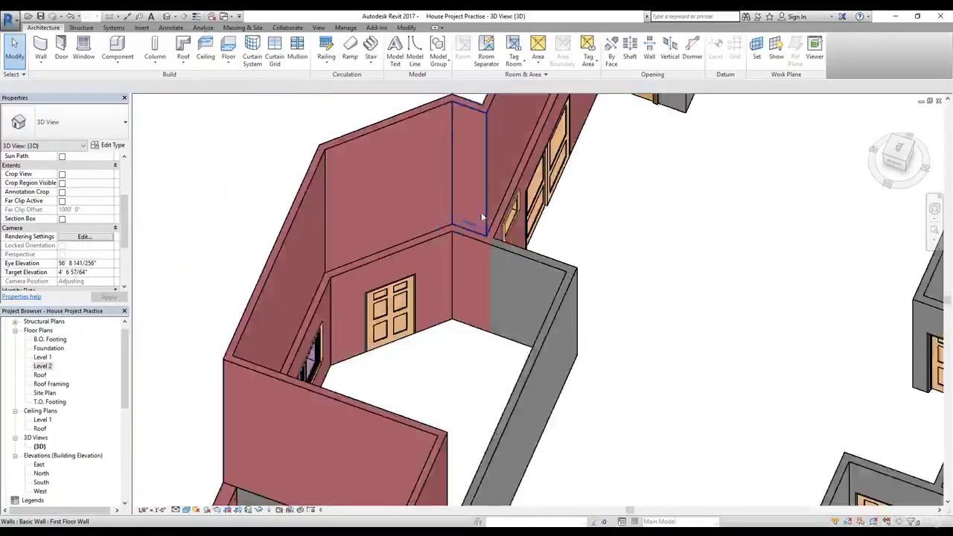
pyautogui.keyDown('shift'); pyautogui.moveTo(531, 296); pyautogui.dragTo(726, 291, button='middle'); pyautogui.keyUp('shift')
pyautogui.moveTo(663, 358); pyautogui.dragTo(653, 267, button='middle')
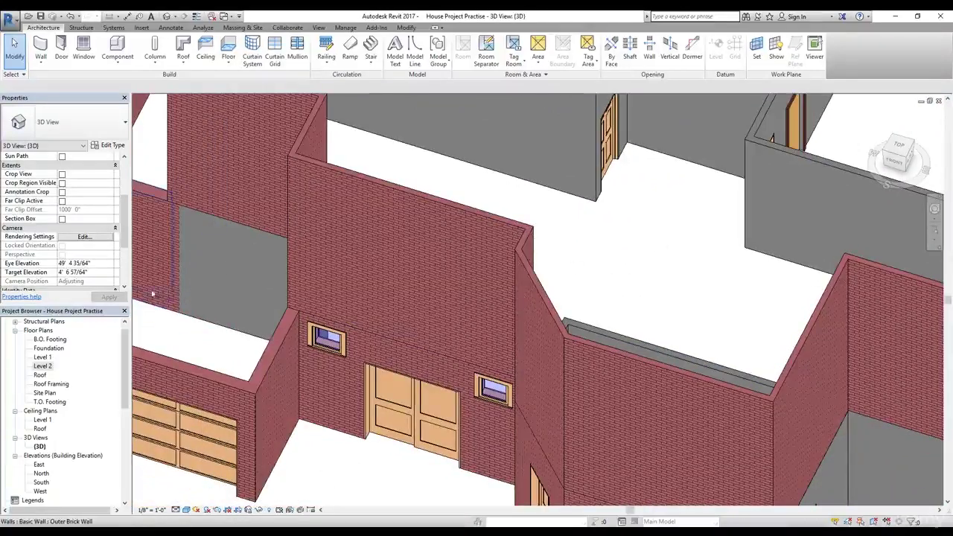
pyautogui.scroll(-2, 46, 260)
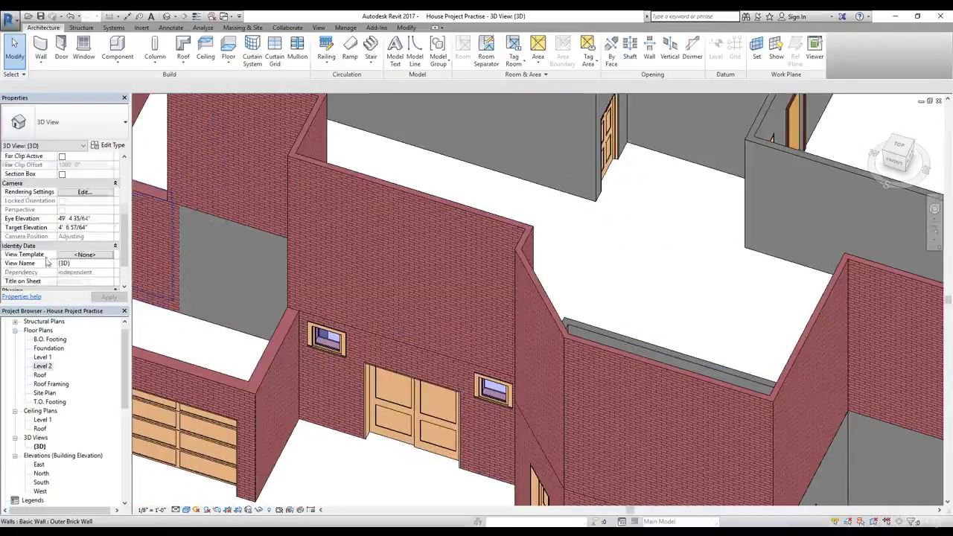
# - Select the interior walls and doors around the upper rooms in the Level 1 plan, then return to the Level 2 plan
pyautogui.doubleClick(43, 357)
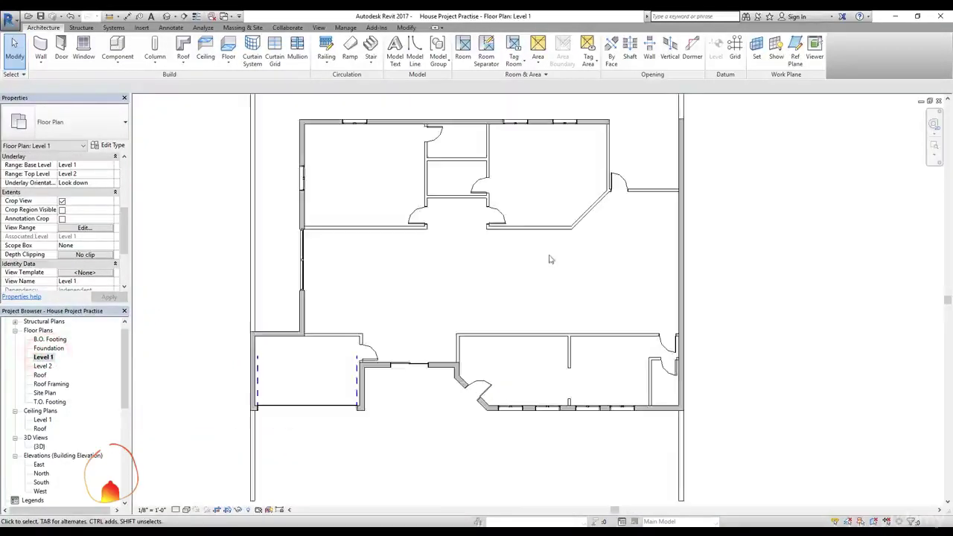
pyautogui.moveTo(551, 136); pyautogui.dragTo(366, 251)
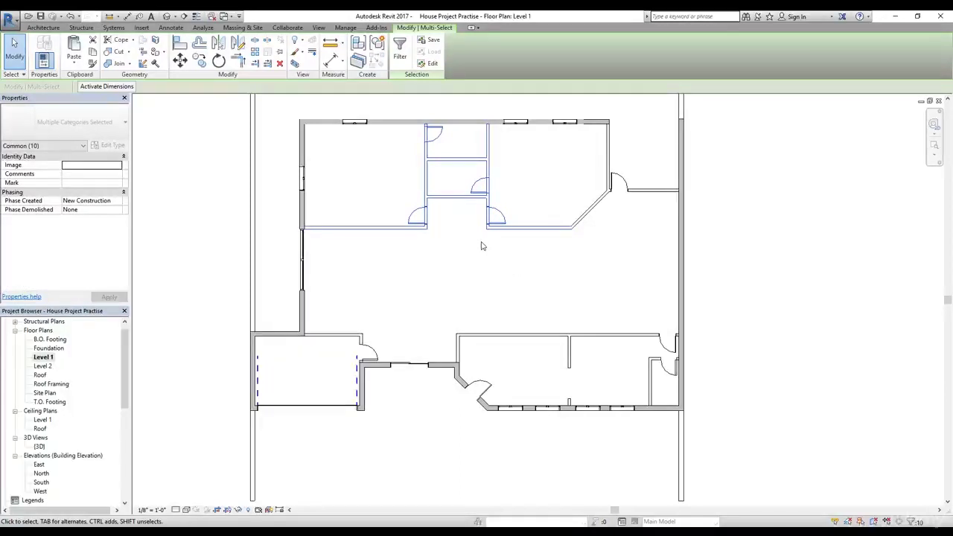
pyautogui.doubleClick(45, 366)
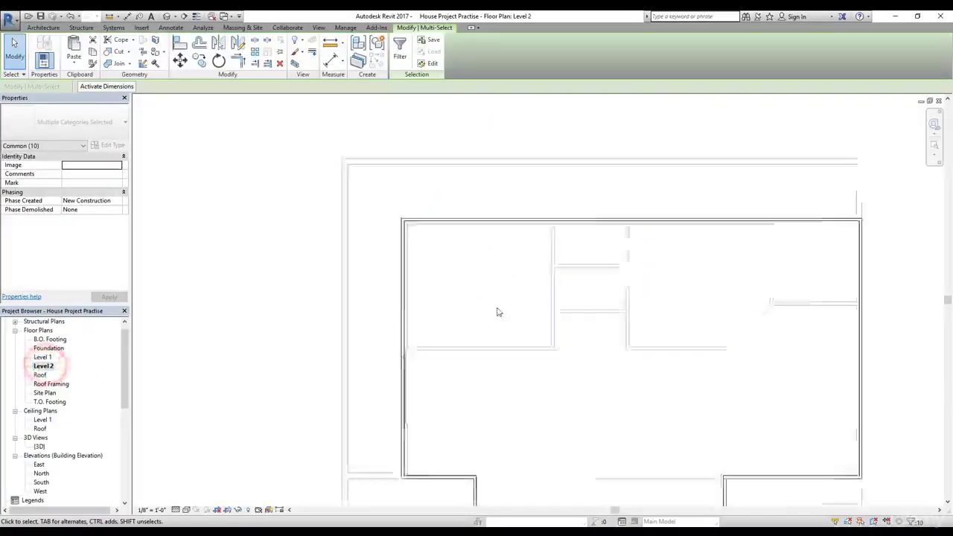
pyautogui.moveTo(581, 328); pyautogui.dragTo(400, 254, button='middle')
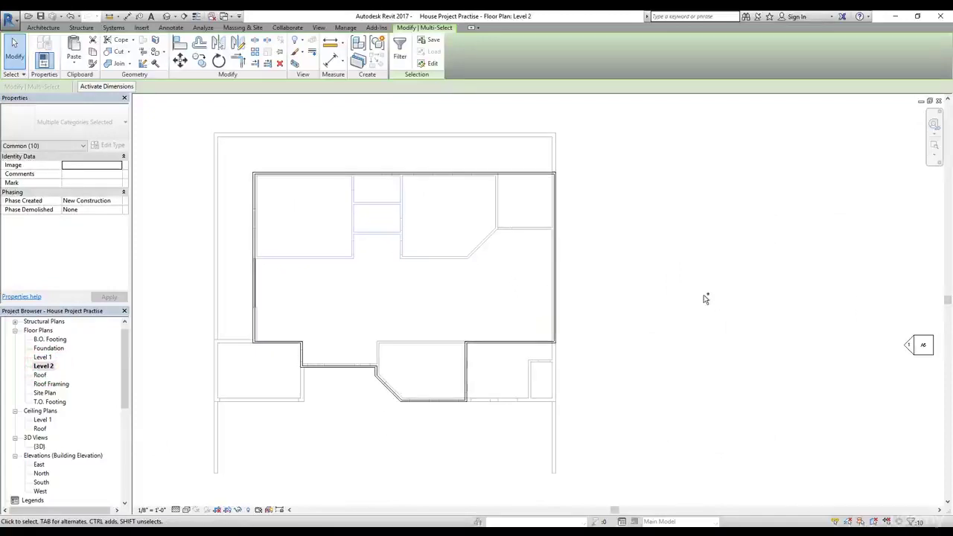
# - Paste the copied interior walls into the Level 2 plan, in the empty area to the right of the house
pyautogui.hotkey('ctrl', 'v')
pyautogui.click(659, 265)
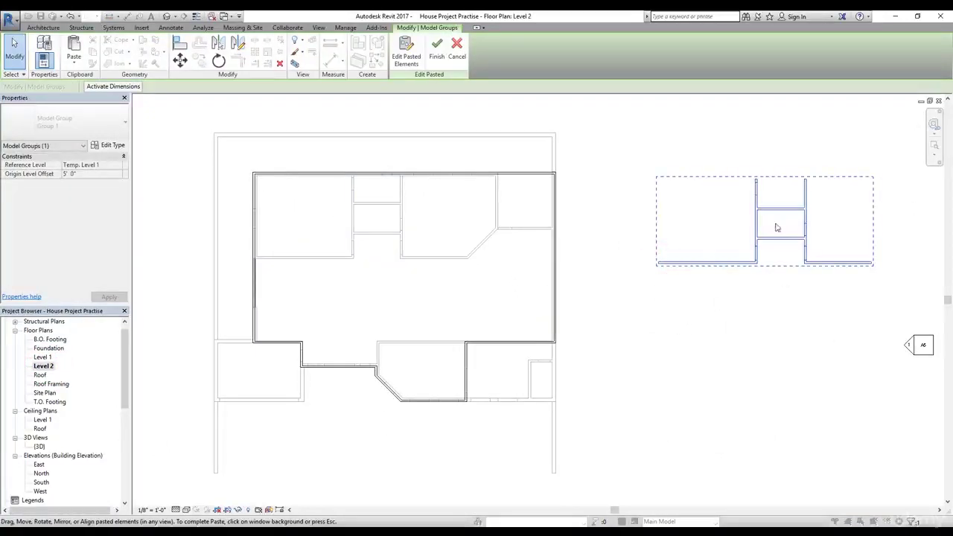
pyautogui.moveTo(875, 170); pyautogui.dragTo(610, 264)
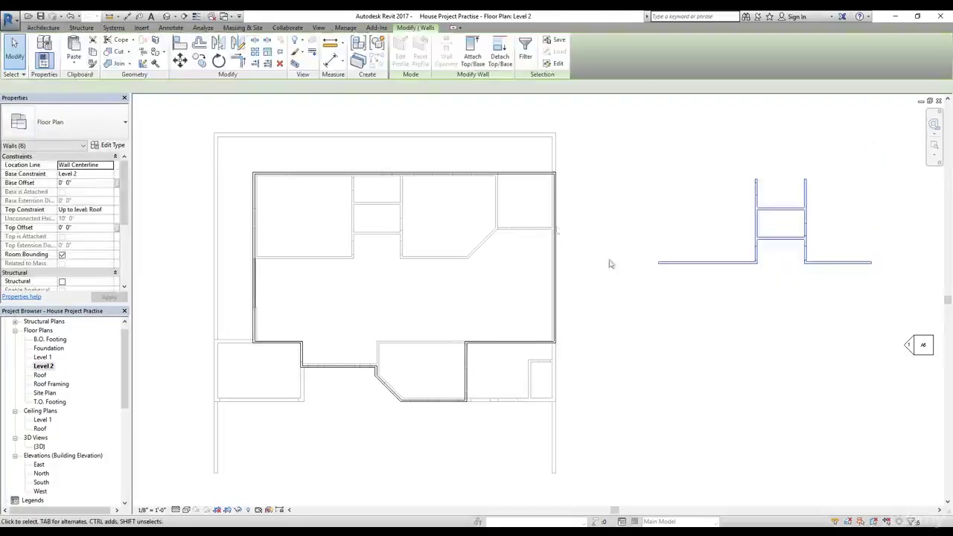
pyautogui.click(181, 63)
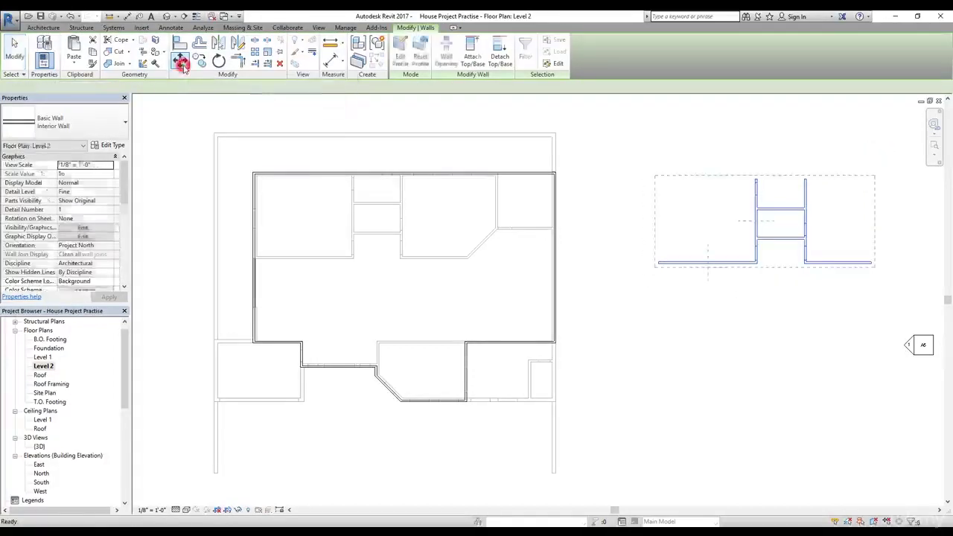
pyautogui.click(757, 264)
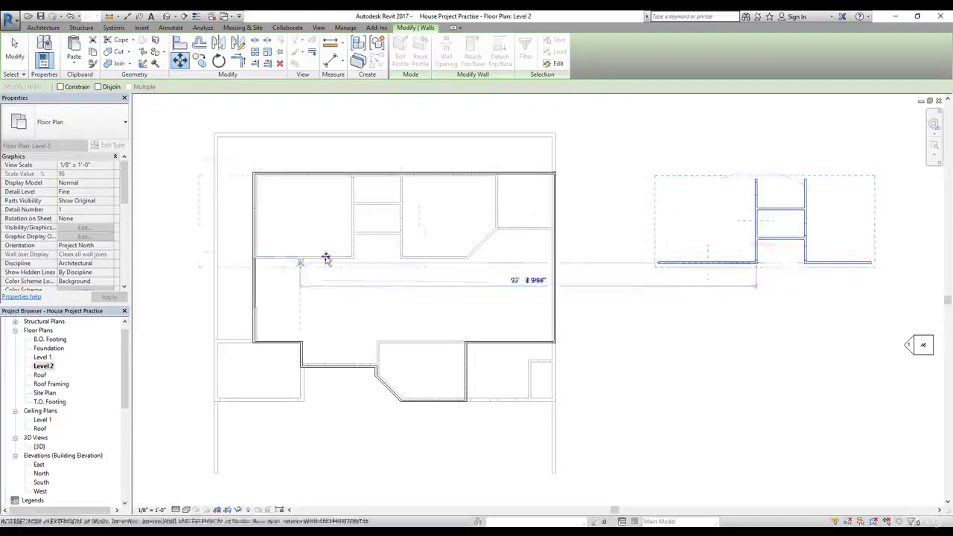
pyautogui.scroll(5, 326, 258)
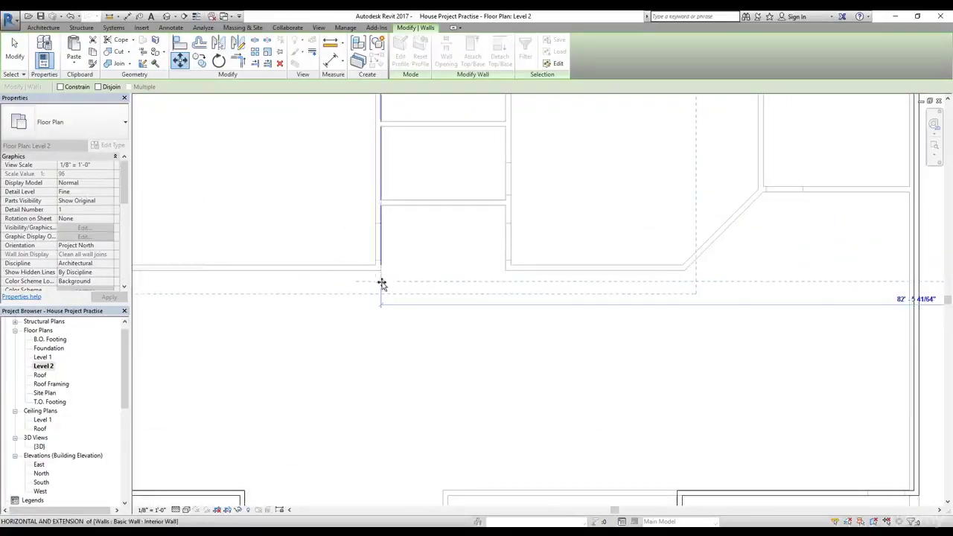
pyautogui.scroll(-4, 383, 274)
pyautogui.scroll(5, 381, 269)
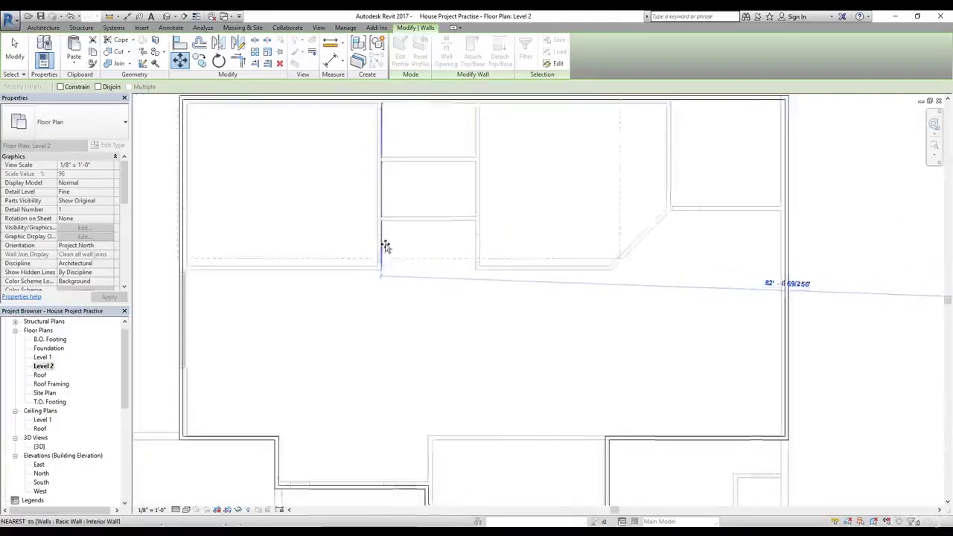
pyautogui.scroll(3, 377, 272)
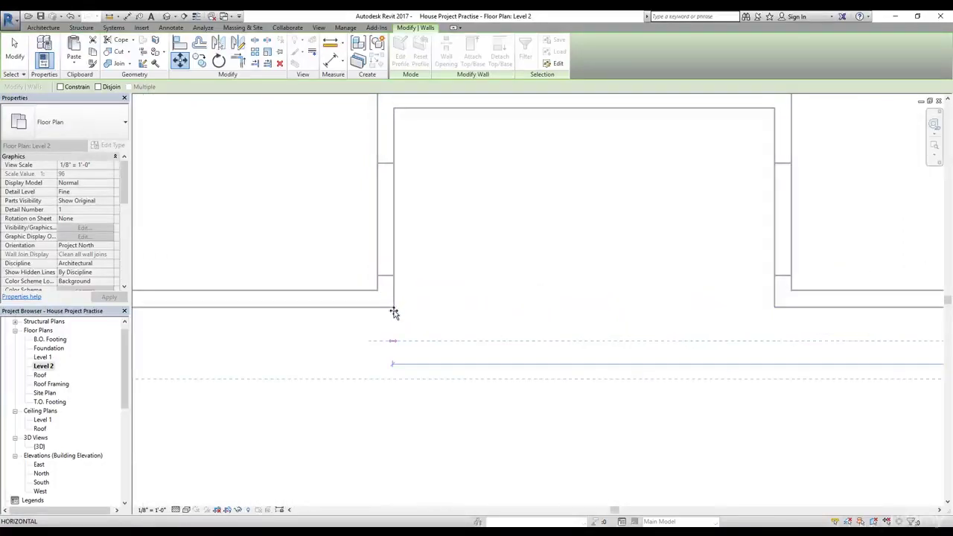
pyautogui.scroll(1, 392, 305)
pyautogui.scroll(-3, 400, 302)
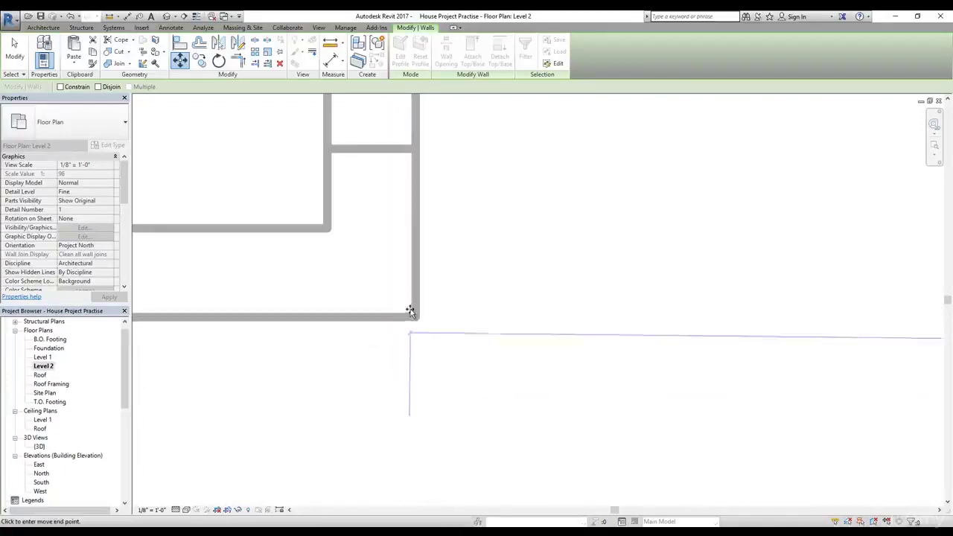
pyautogui.scroll(-5, 411, 312)
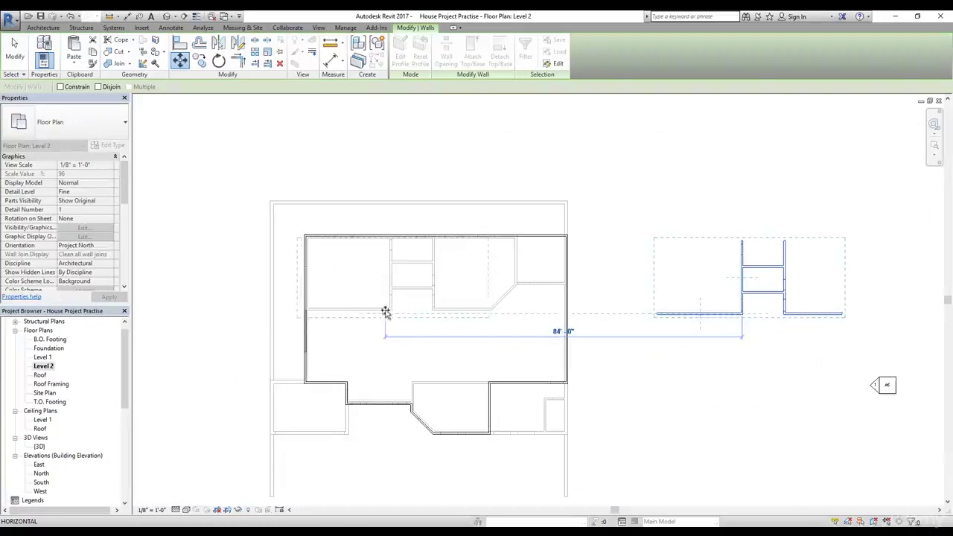
pyautogui.press('Escape')
pyautogui.press('Escape')
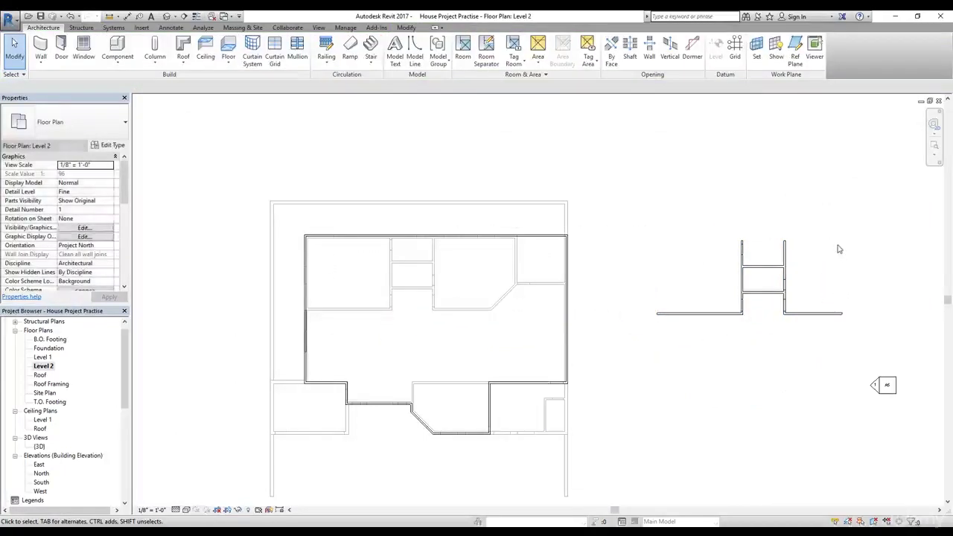
# - Move the pasted interior walls onto the Level 1 underlay, matching the lower cross wall's bottom-face midpoint to its underlay counterpart
pyautogui.moveTo(848, 239); pyautogui.dragTo(640, 329)
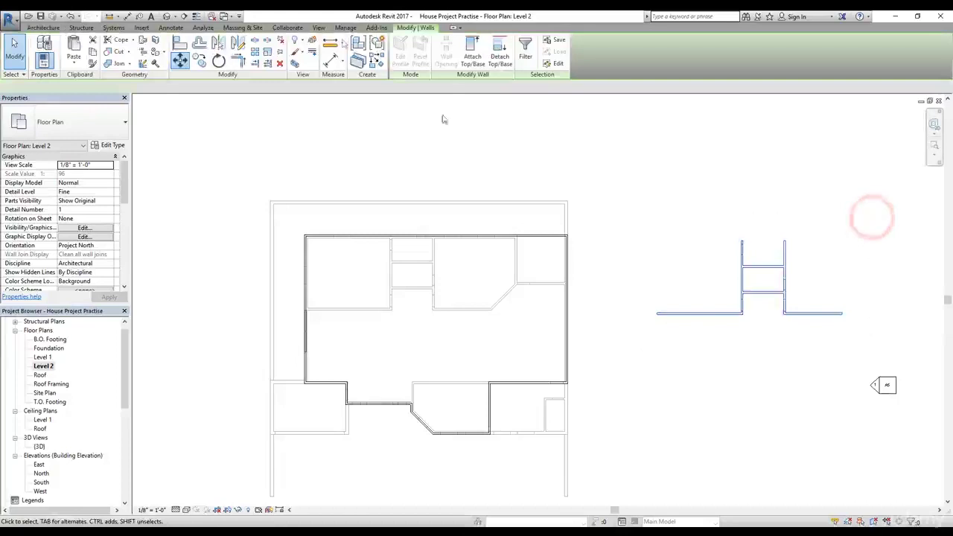
pyautogui.click(180, 60)
pyautogui.scroll(5, 768, 295)
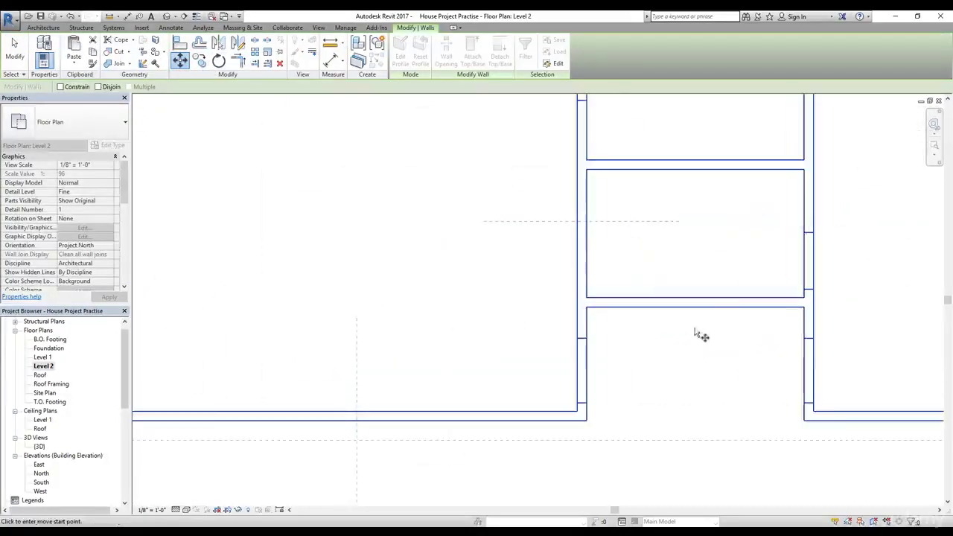
pyautogui.click(693, 308)
pyautogui.scroll(-5, 630, 312)
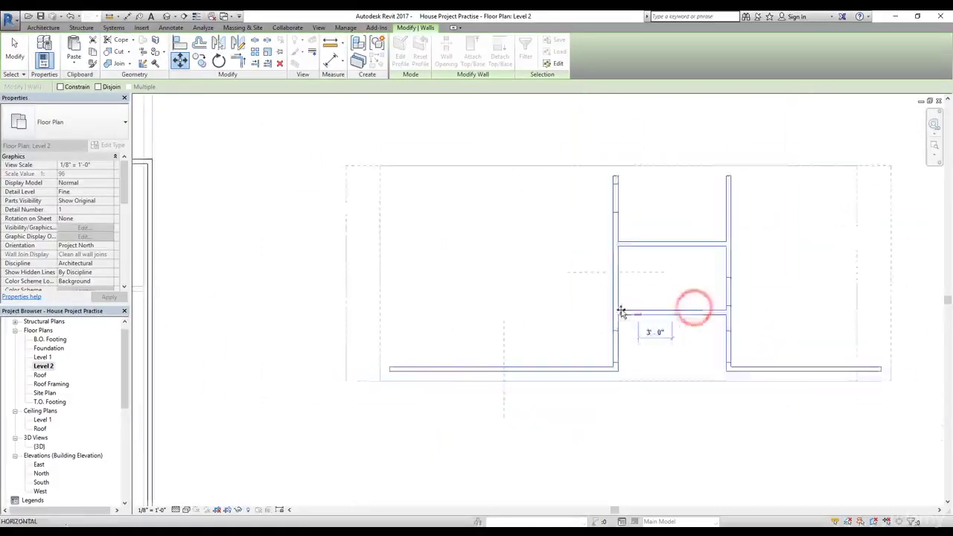
pyautogui.scroll(5, 513, 295)
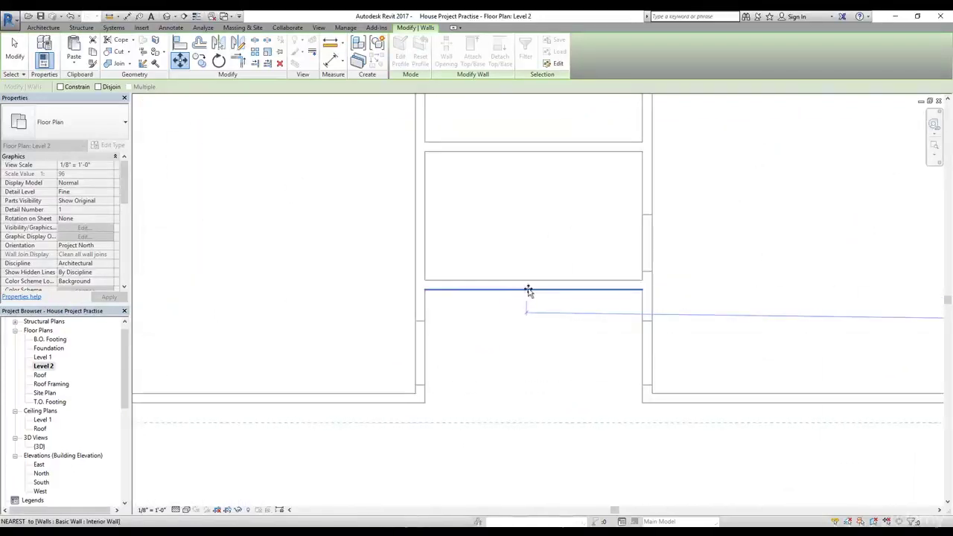
pyautogui.click(533, 291)
pyautogui.scroll(-5, 538, 313)
pyautogui.click(671, 339)
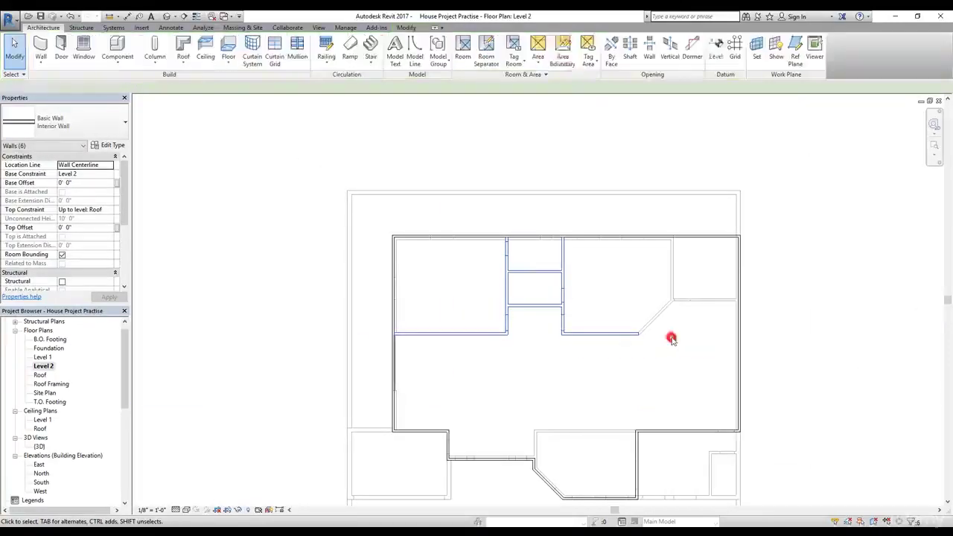
# - Examine the pasted interior walls in the 3D view, then return to the Level 2 plan
pyautogui.click(167, 16)
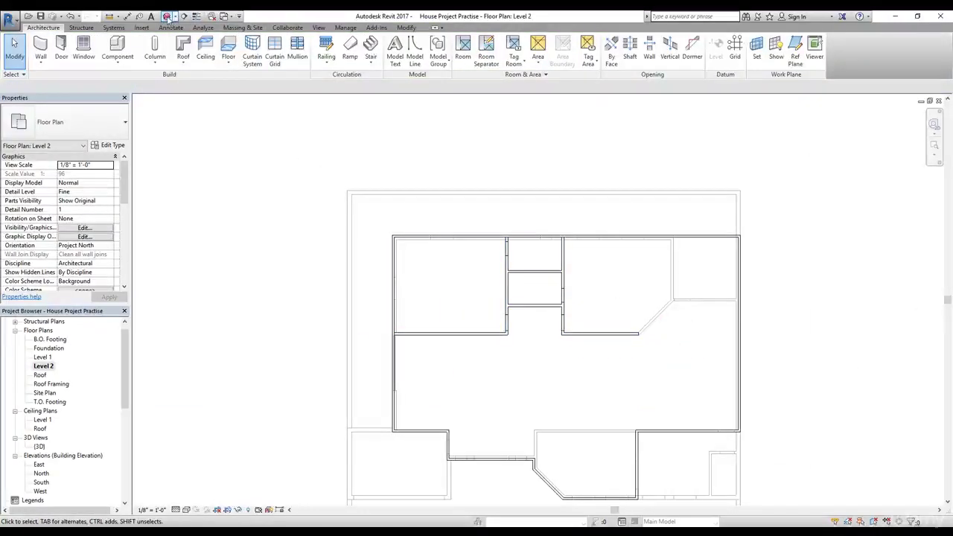
pyautogui.keyDown('shift'); pyautogui.moveTo(622, 268); pyautogui.dragTo(224, 224, button='middle'); pyautogui.keyUp('shift')
pyautogui.doubleClick(45, 367)
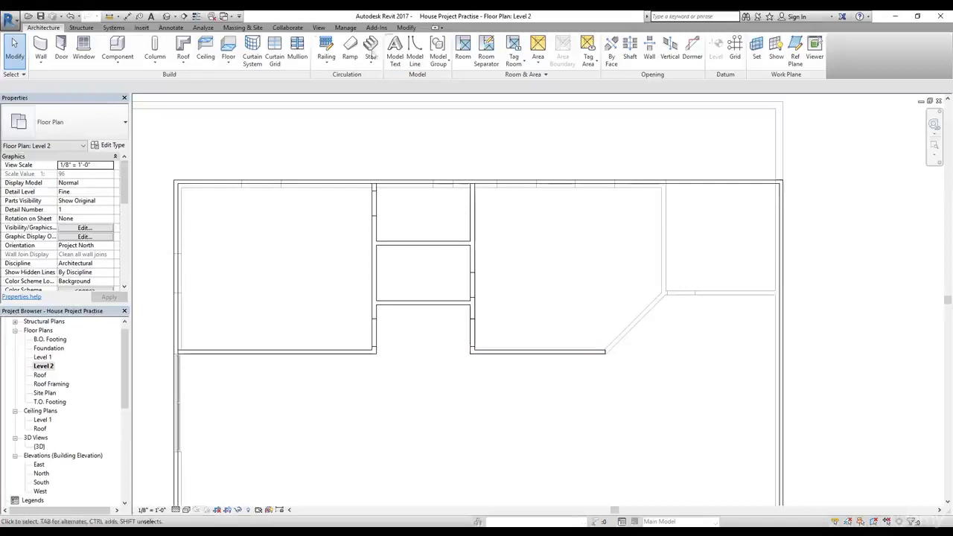
pyautogui.click(41, 46)
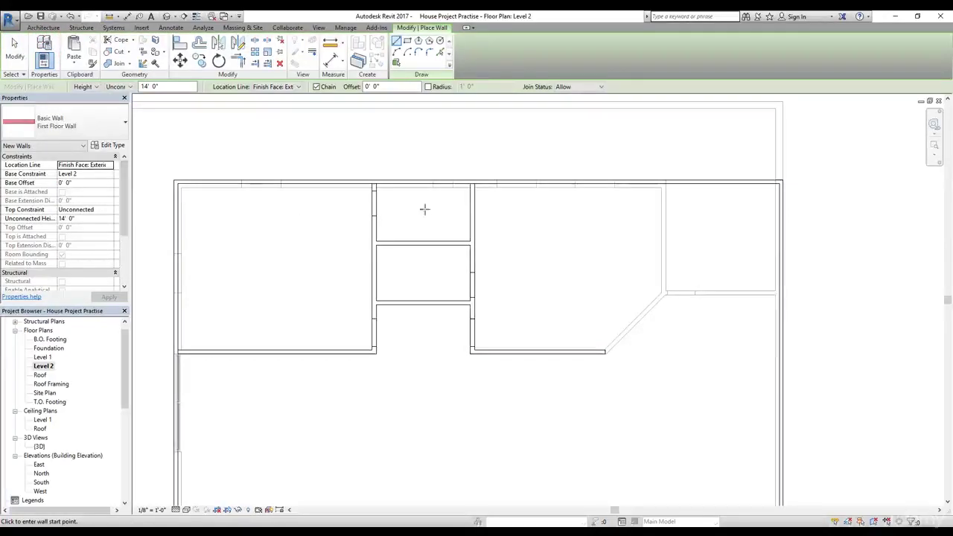
pyautogui.click(64, 124)
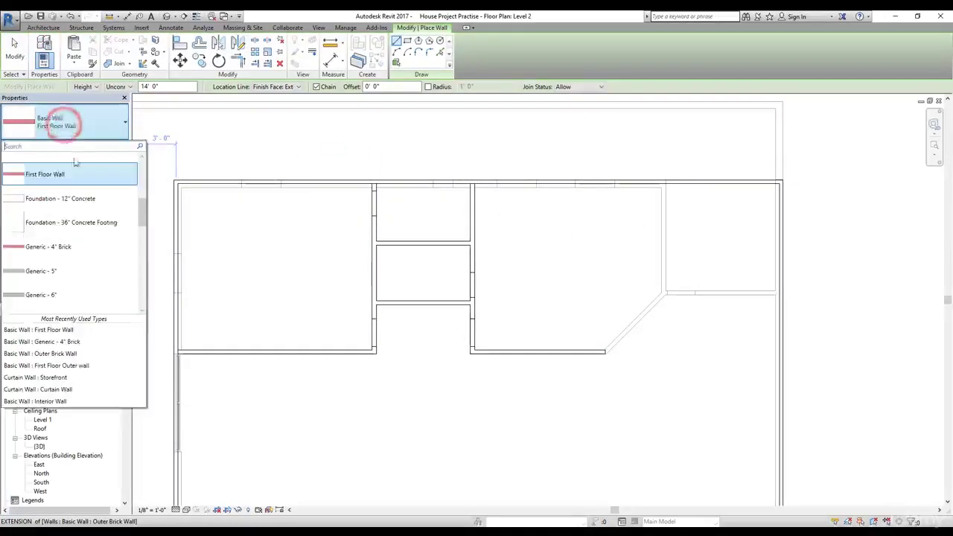
pyautogui.press('Escape')
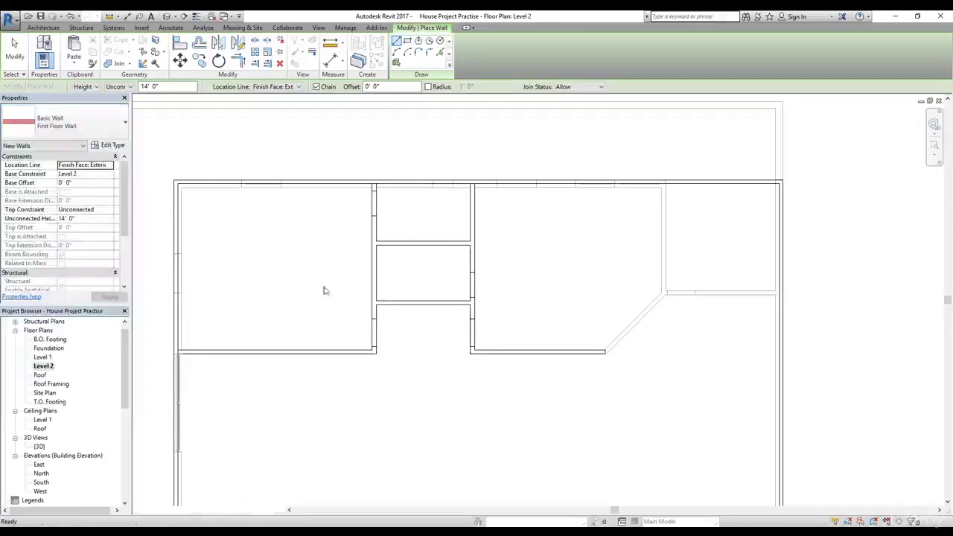
pyautogui.press('Escape')
pyautogui.click(347, 352)
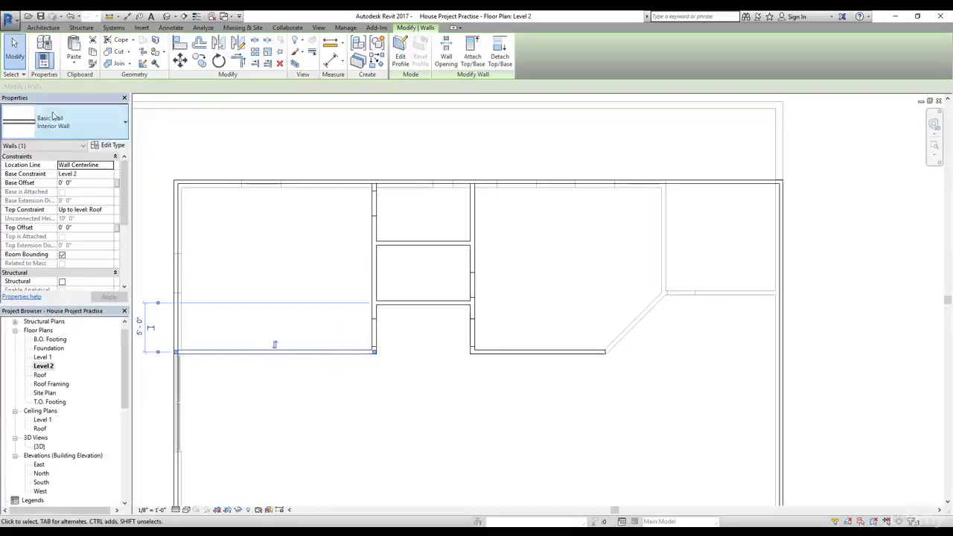
pyautogui.click(102, 124)
pyautogui.press('Escape')
pyautogui.press('Escape')
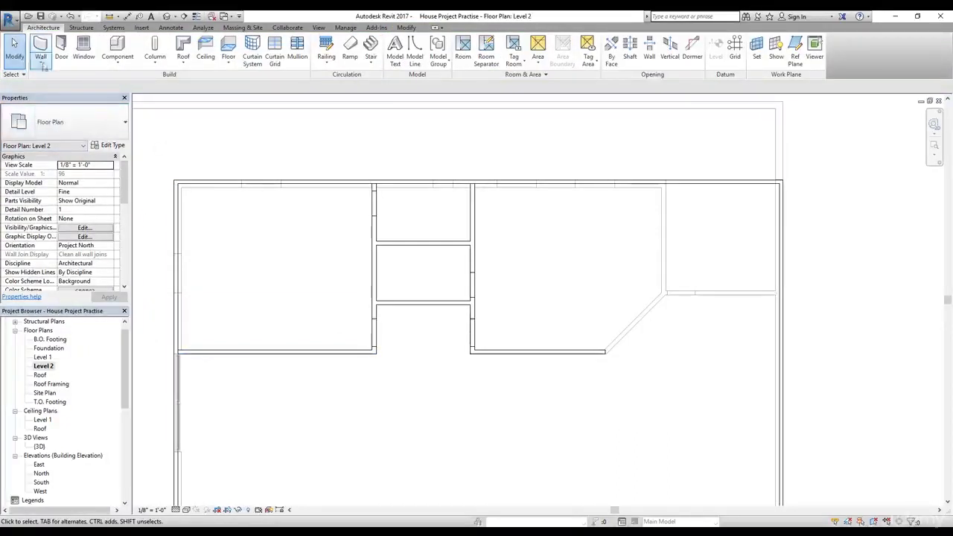
# - Draw chained Interior Wall segments from the rear exterior wall along the underlay partition, down level with the rooms' lower walls, and right to the exterior side wall
pyautogui.click(39, 51)
pyautogui.click(85, 135)
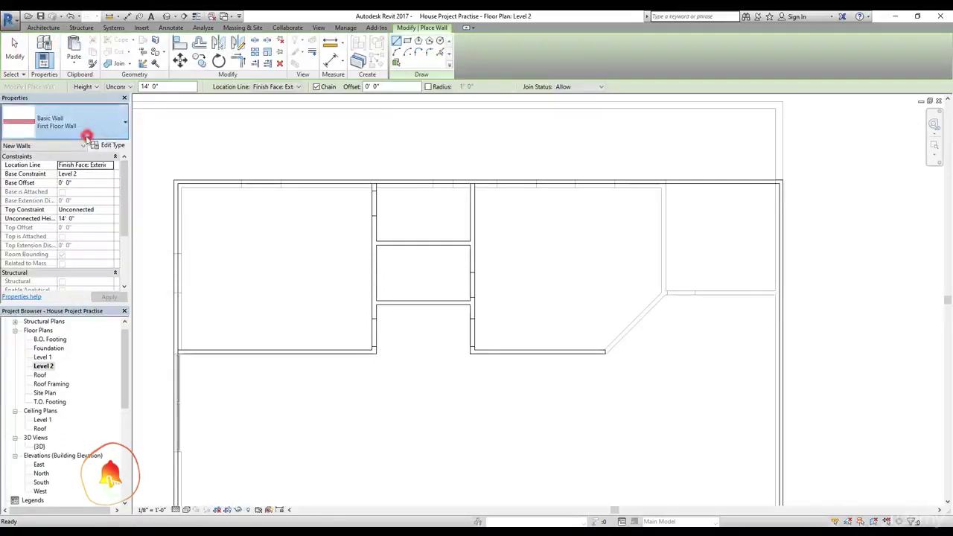
pyautogui.scroll(3, 89, 215)
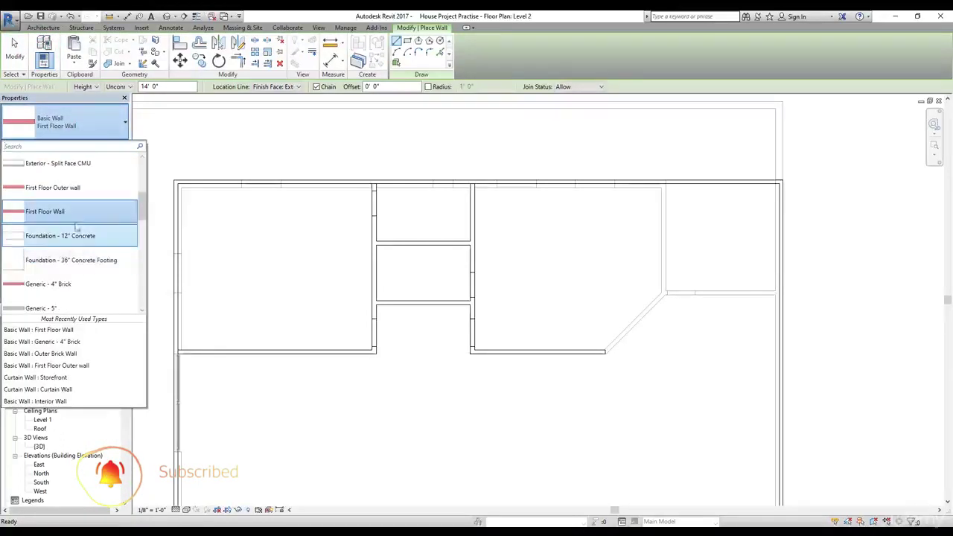
pyautogui.scroll(5, 102, 215)
pyautogui.scroll(-4, 101, 215)
pyautogui.scroll(-1, 99, 214)
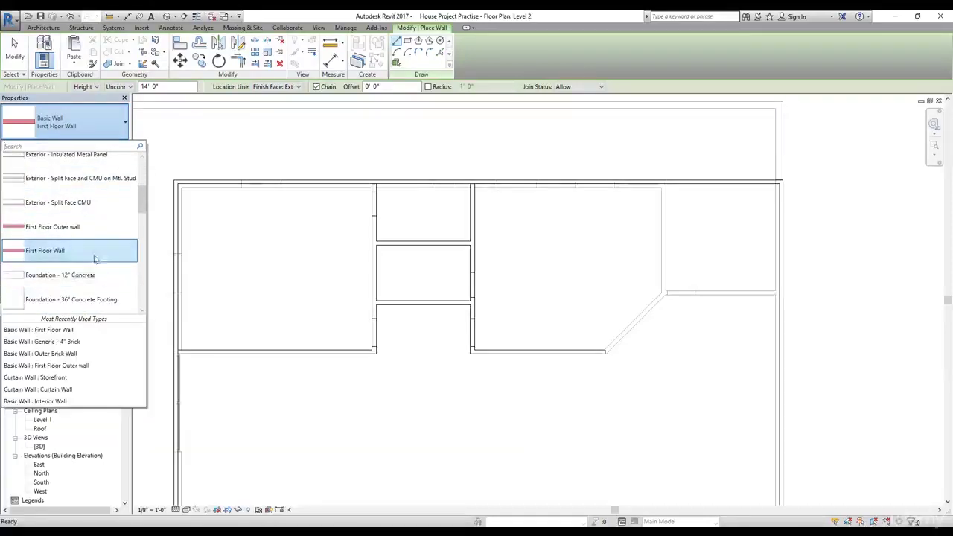
pyautogui.moveTo(141, 194); pyautogui.dragTo(141, 278)
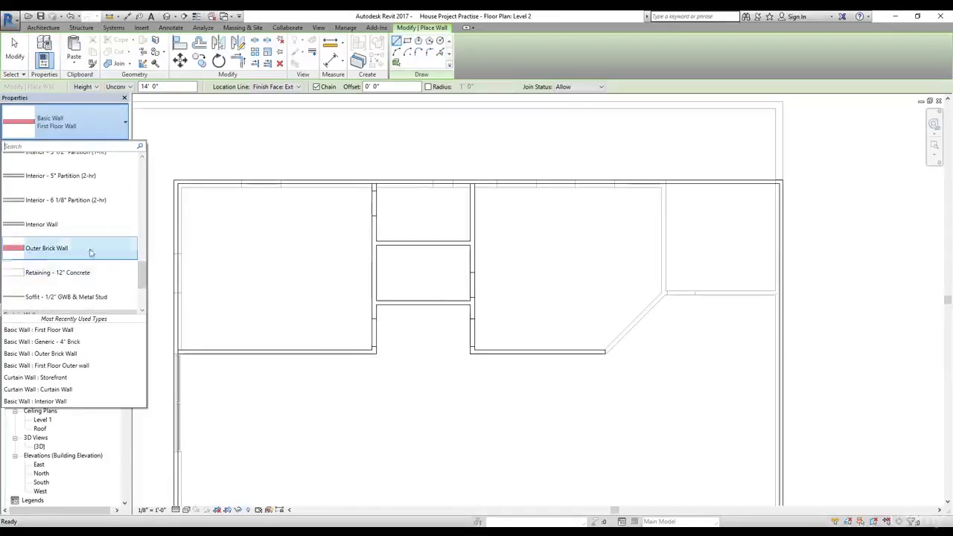
pyautogui.click(49, 225)
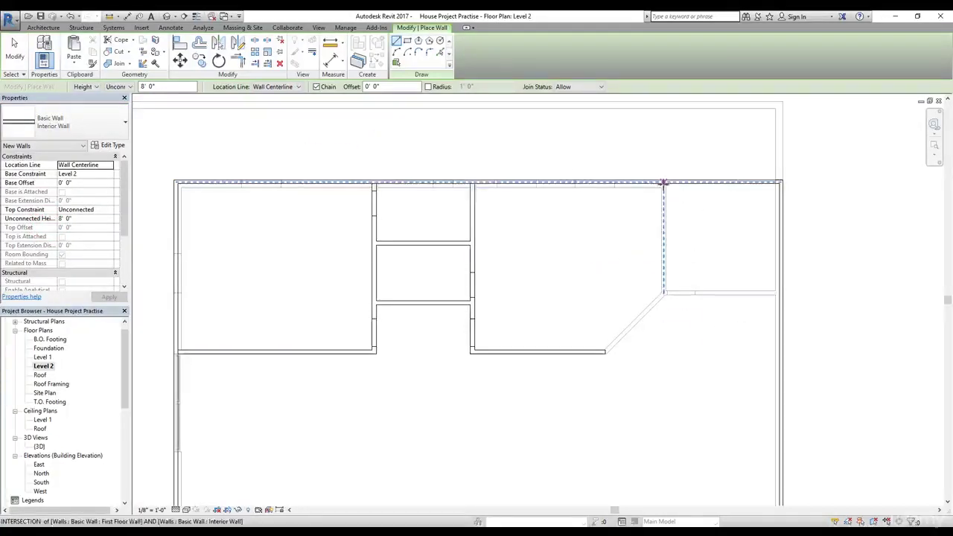
pyautogui.click(663, 182)
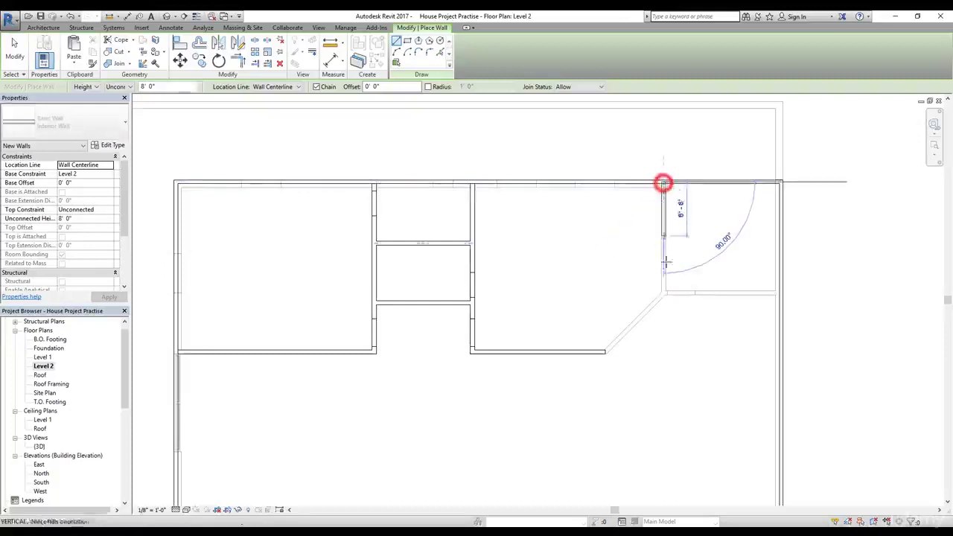
pyautogui.click(663, 352)
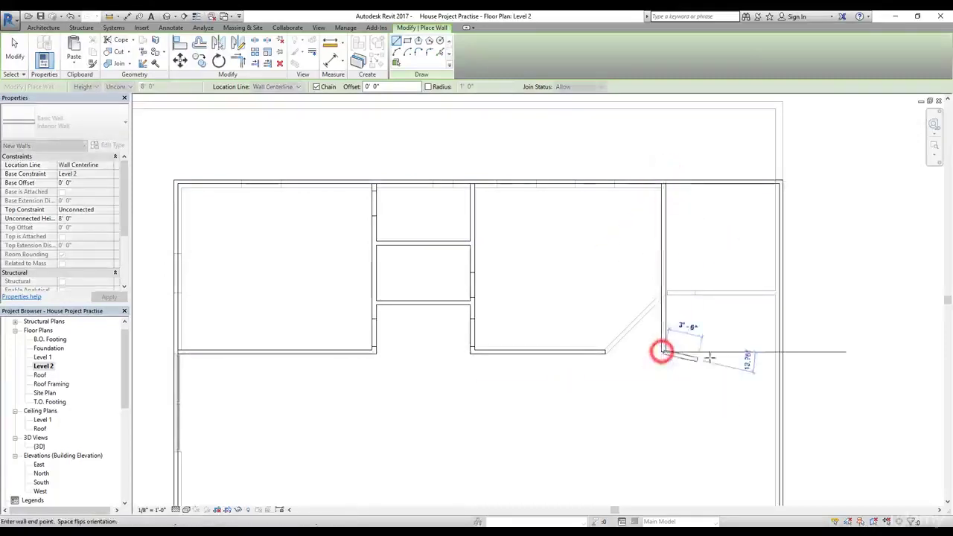
pyautogui.click(780, 351)
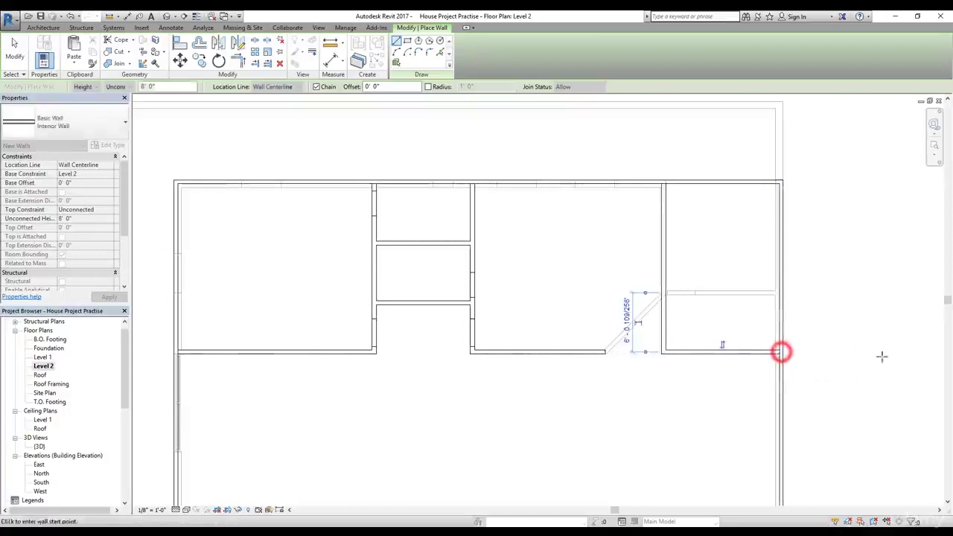
pyautogui.press('Escape')
pyautogui.press('Escape')
# - Extend the lower wall of the room right of the small central rooms to meet the new vertical partition, aligning its end at the junction
pyautogui.click(587, 354)
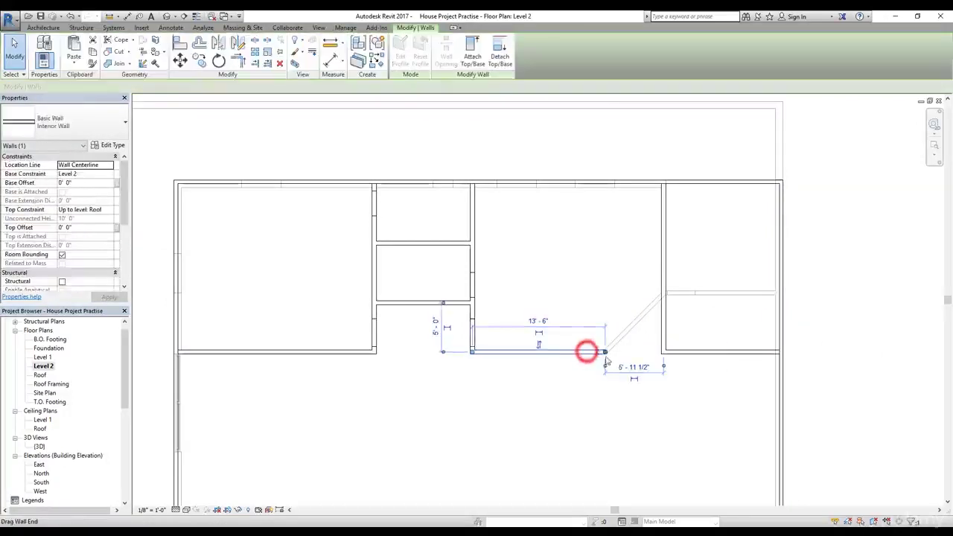
pyautogui.moveTo(606, 353); pyautogui.dragTo(663, 352)
pyautogui.click(693, 385)
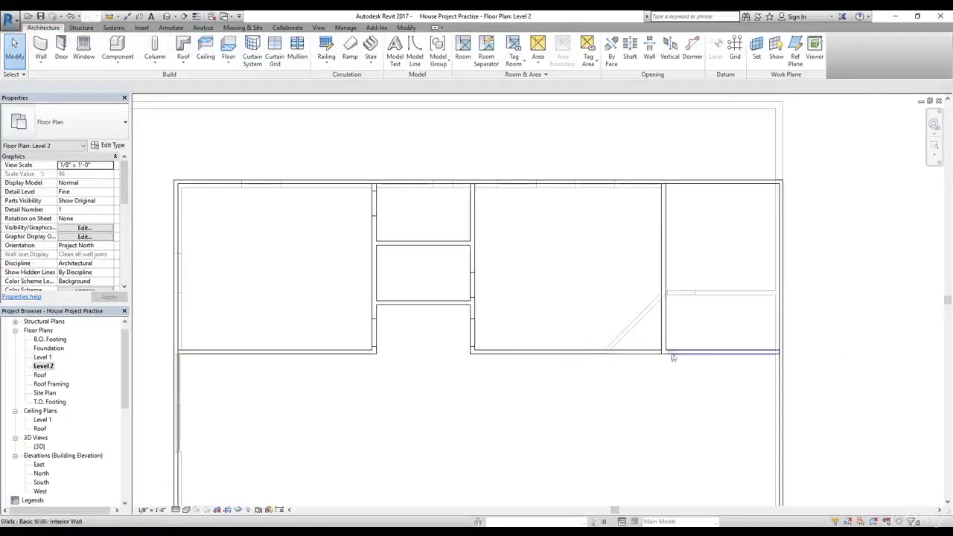
pyautogui.scroll(5, 673, 358)
pyautogui.click(632, 350)
pyautogui.moveTo(650, 359); pyautogui.dragTo(651, 356)
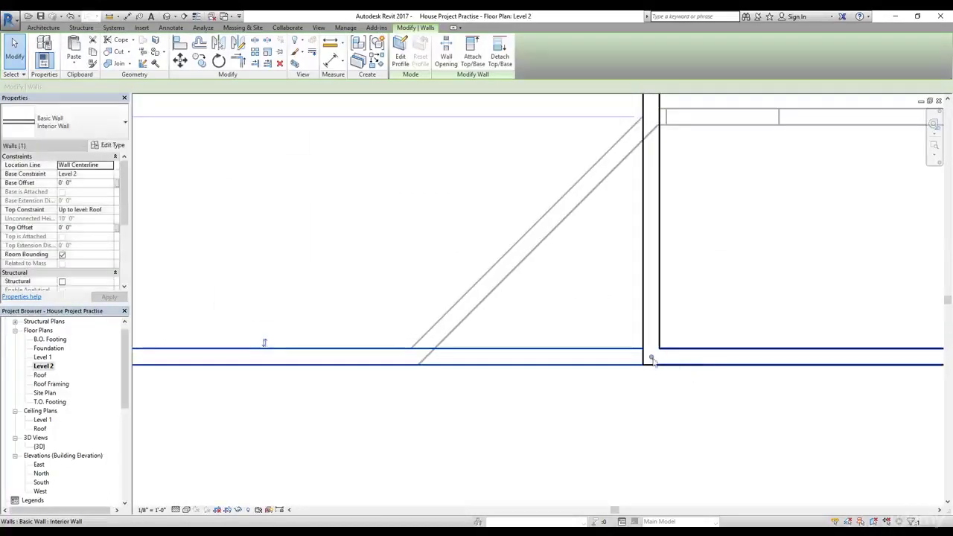
pyautogui.click(380, 240)
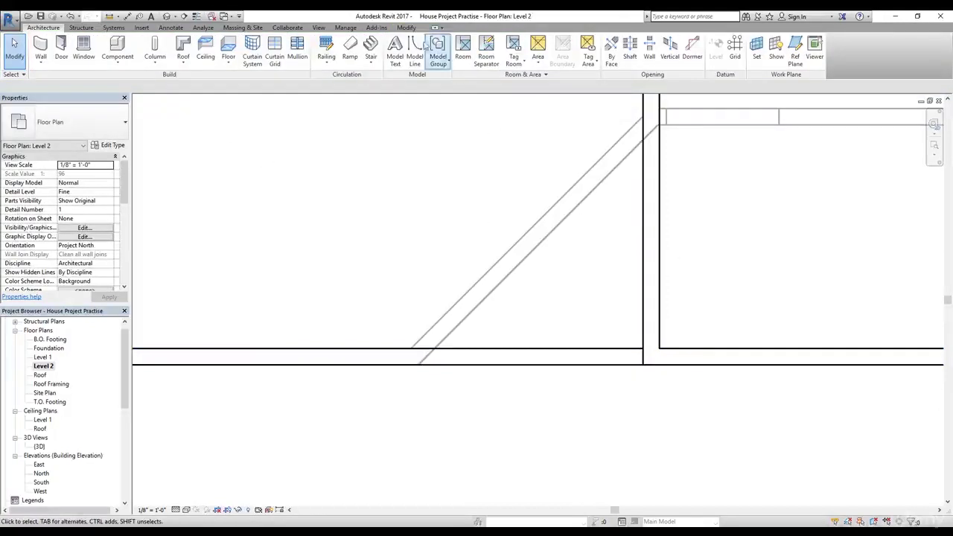
# - Join the lower interior wall to the wall segment across the vertical partition using Join Geometry
pyautogui.click(408, 28)
pyautogui.click(117, 64)
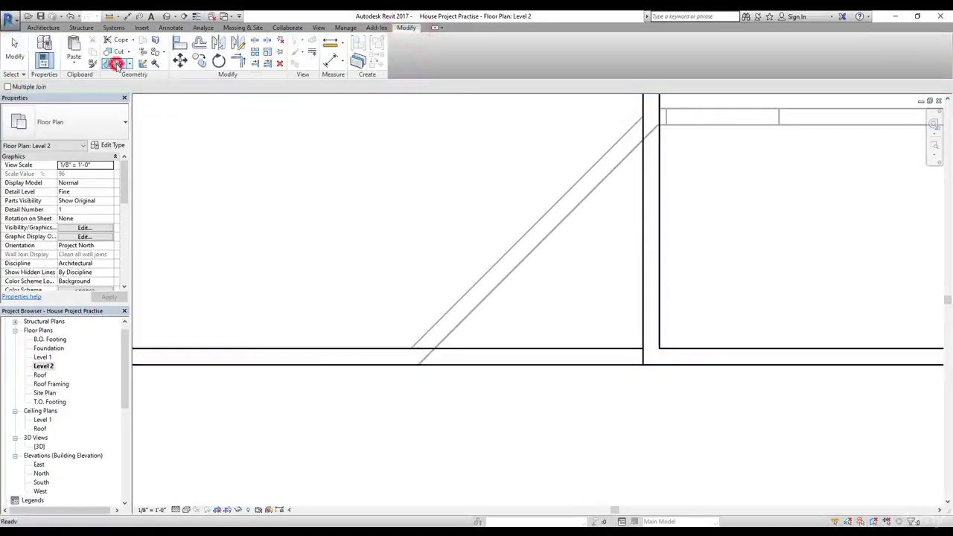
pyautogui.click(605, 348)
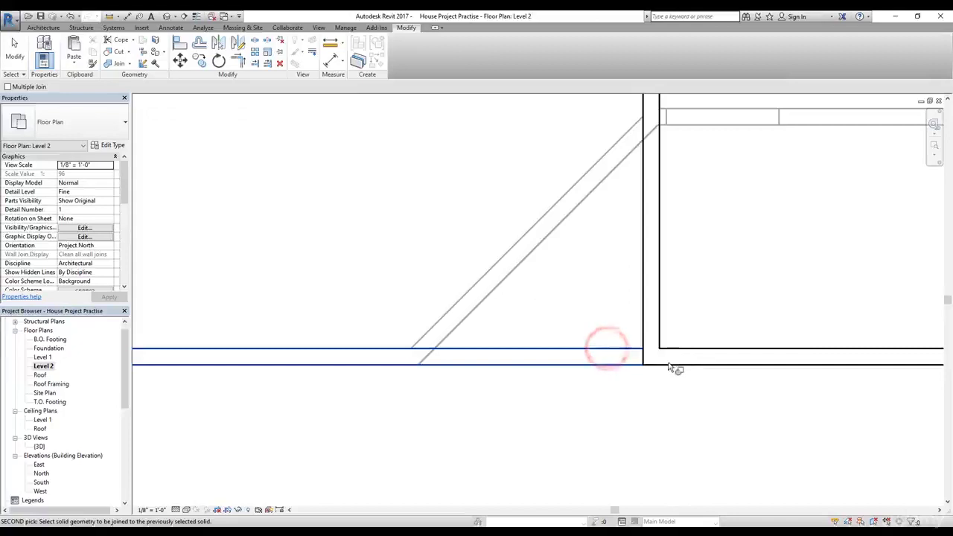
pyautogui.click(666, 364)
pyautogui.click(645, 330)
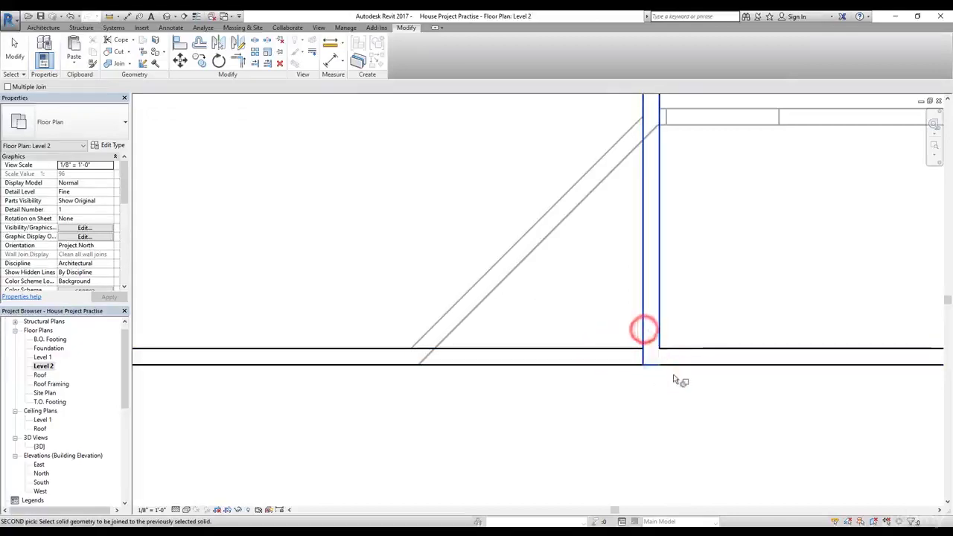
pyautogui.press('Escape')
# - Stretch the lower interior wall's end past the vertical partition so it overlaps the adjoining wall segment
pyautogui.scroll(3, 664, 365)
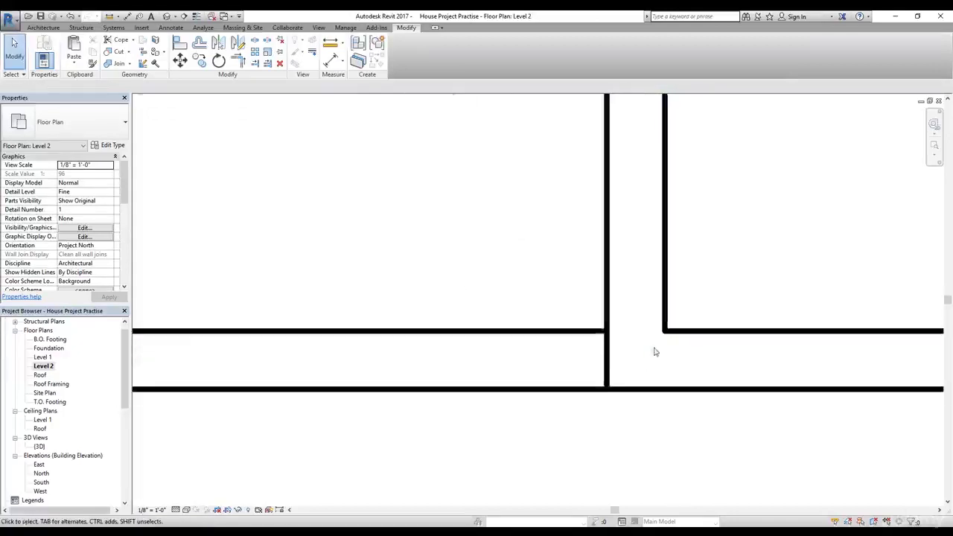
pyautogui.click(567, 330)
pyautogui.moveTo(633, 362); pyautogui.dragTo(841, 366)
pyautogui.press('Escape')
pyautogui.scroll(-2, 730, 382)
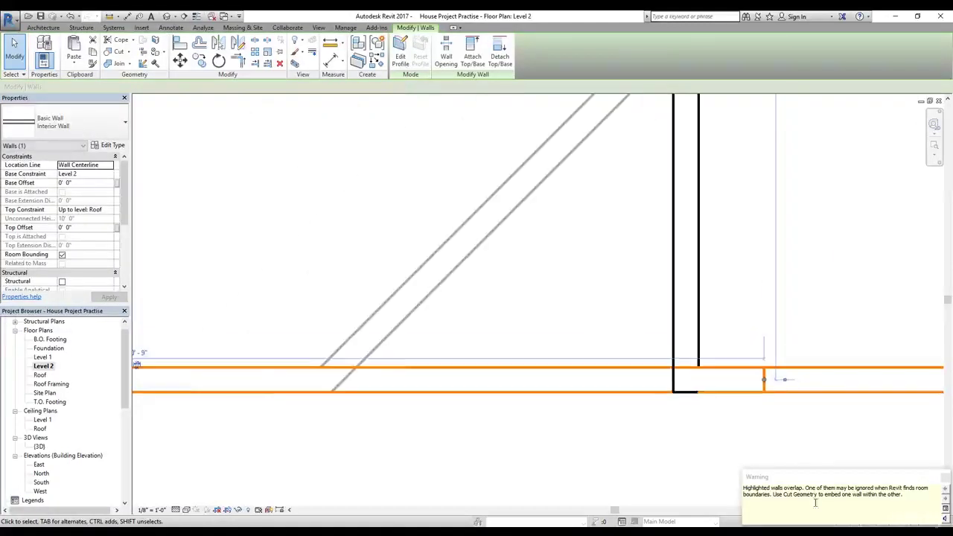
pyautogui.press('Escape')
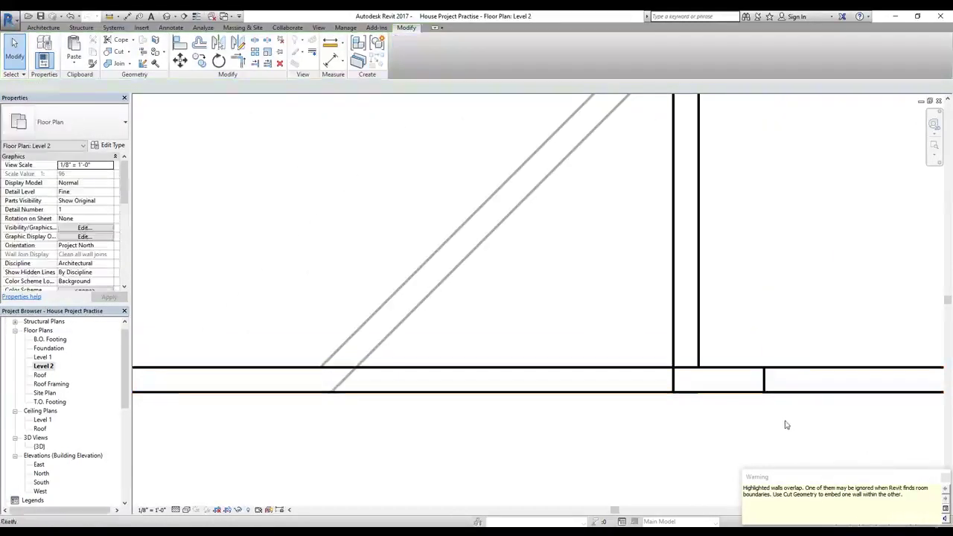
pyautogui.click(777, 428)
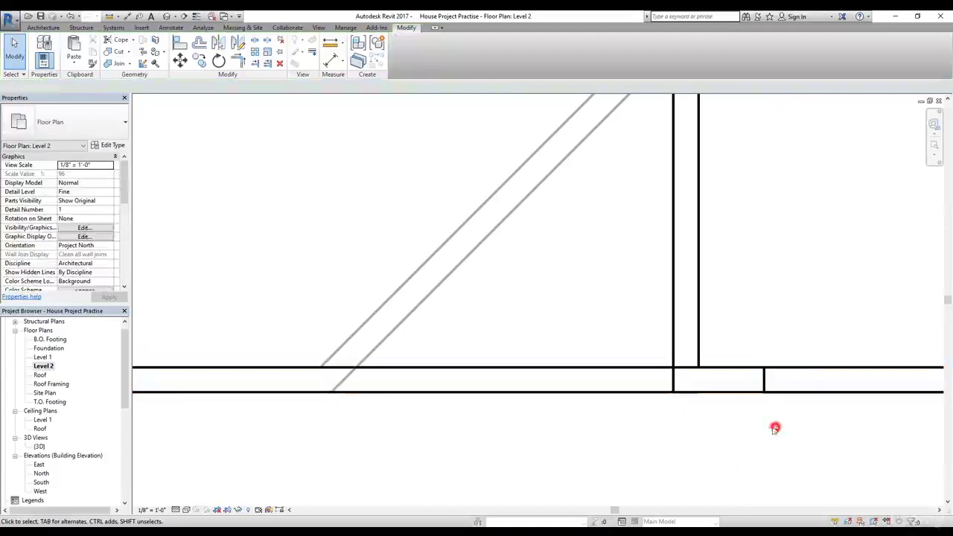
# - Try Join Geometry between the two overlapping lower wall segments and the vertical partition
pyautogui.click(110, 64)
pyautogui.click(790, 367)
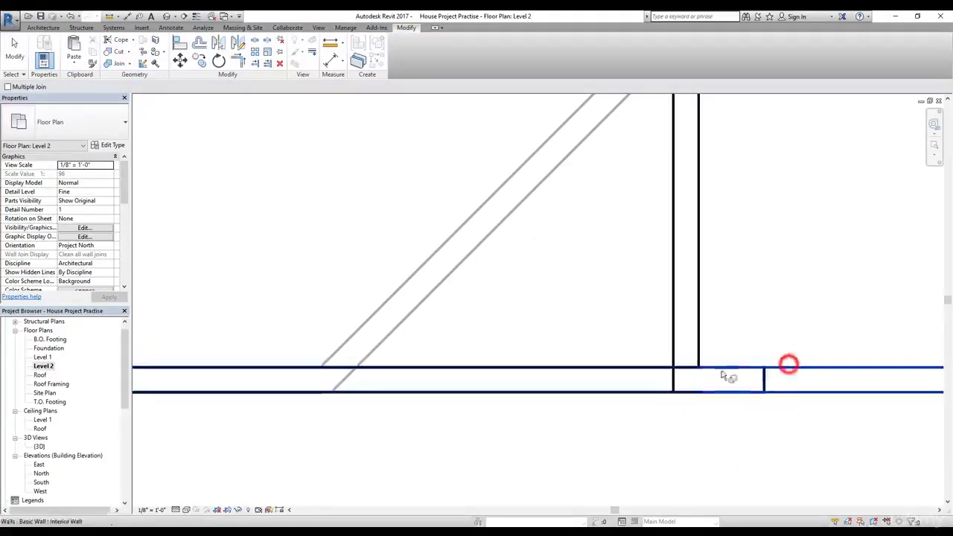
pyautogui.click(657, 393)
pyautogui.click(802, 386)
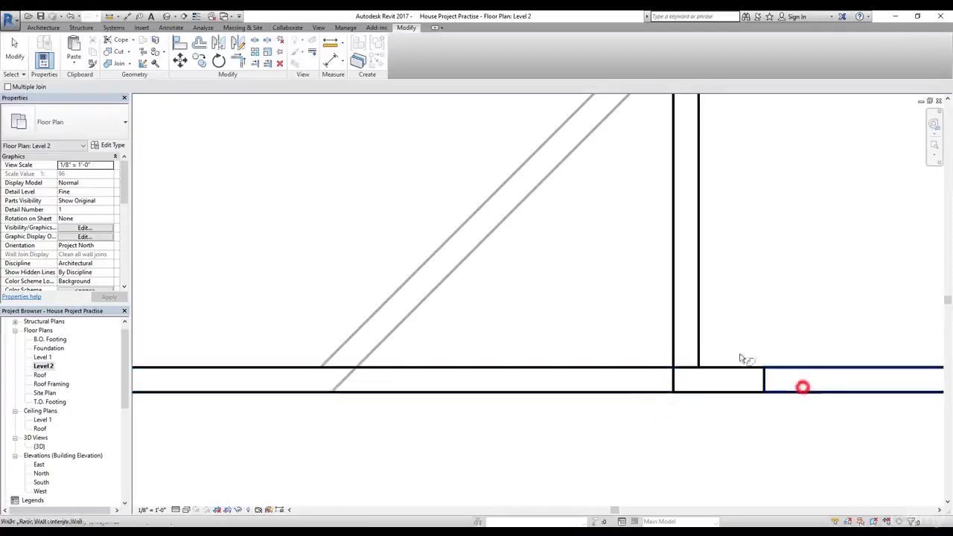
pyautogui.click(700, 339)
pyautogui.click(717, 390)
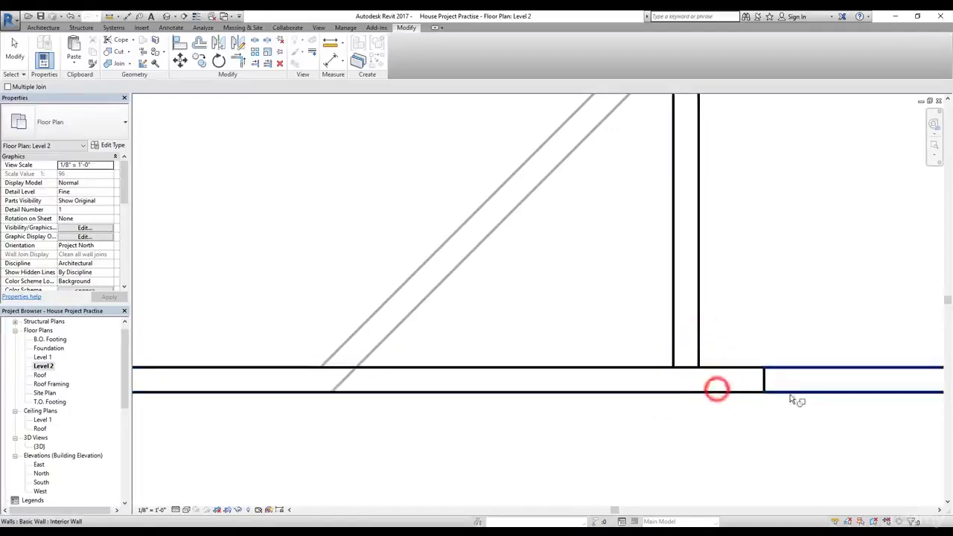
pyautogui.click(696, 343)
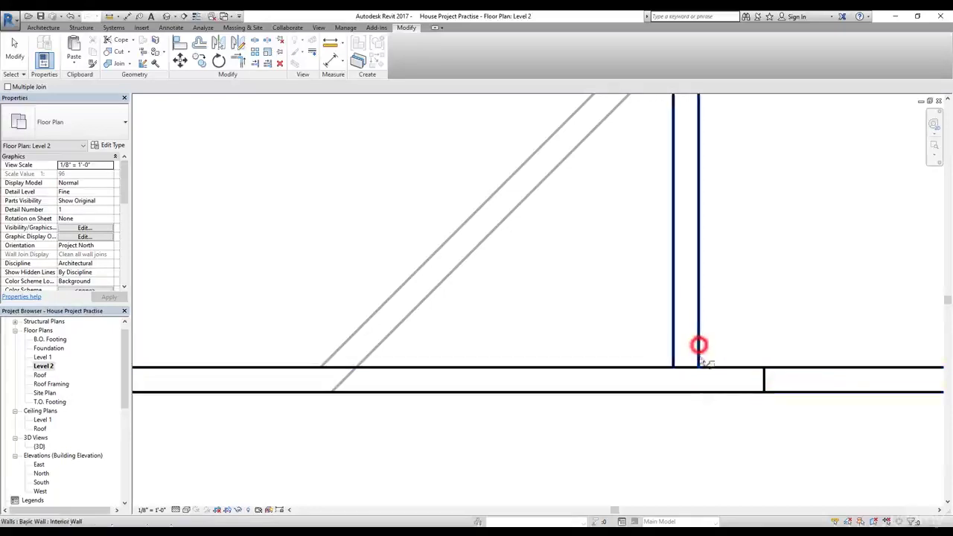
pyautogui.click(685, 365)
pyautogui.click(678, 339)
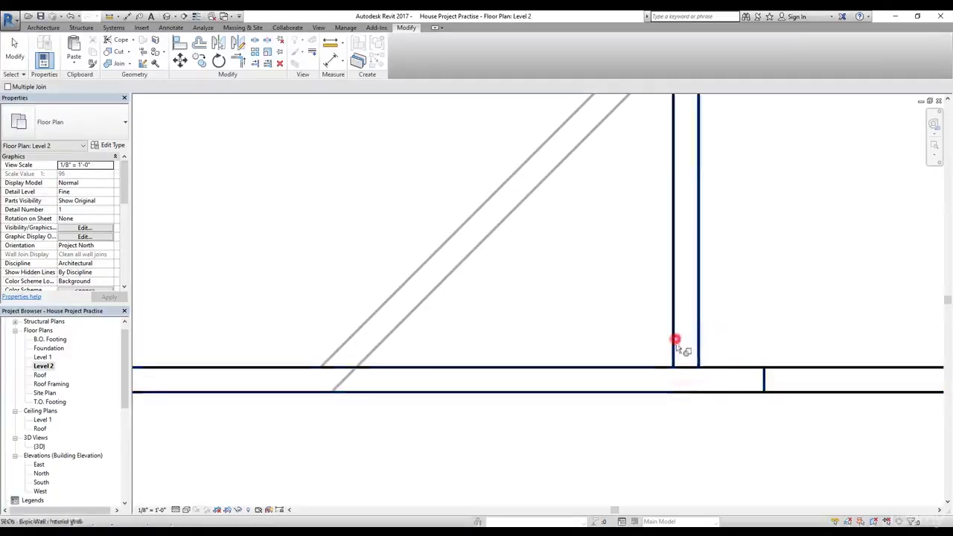
pyautogui.press('Escape')
# - Try to pull the overlapping lower wall's end back to the vertical partition
pyautogui.click(785, 391)
pyautogui.press('Escape')
pyautogui.click(744, 367)
pyautogui.moveTo(763, 380); pyautogui.dragTo(712, 381)
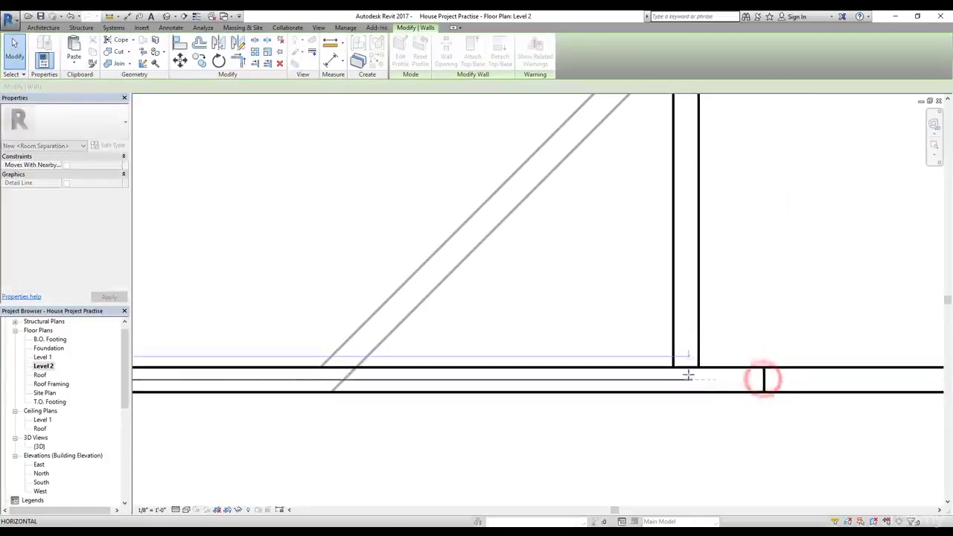
pyautogui.click(687, 376)
pyautogui.press('Escape')
pyautogui.press('Escape')
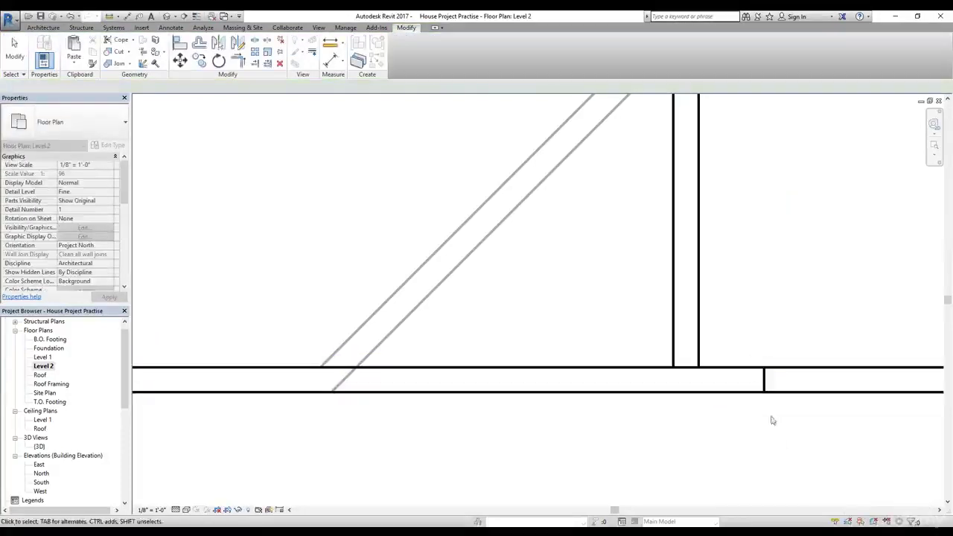
# - Shorten the lower wall to end just short of the vertical partition and unjoin the affected elements
pyautogui.click(762, 379)
pyautogui.press('r')
pyautogui.press('s')
pyautogui.click(762, 380)
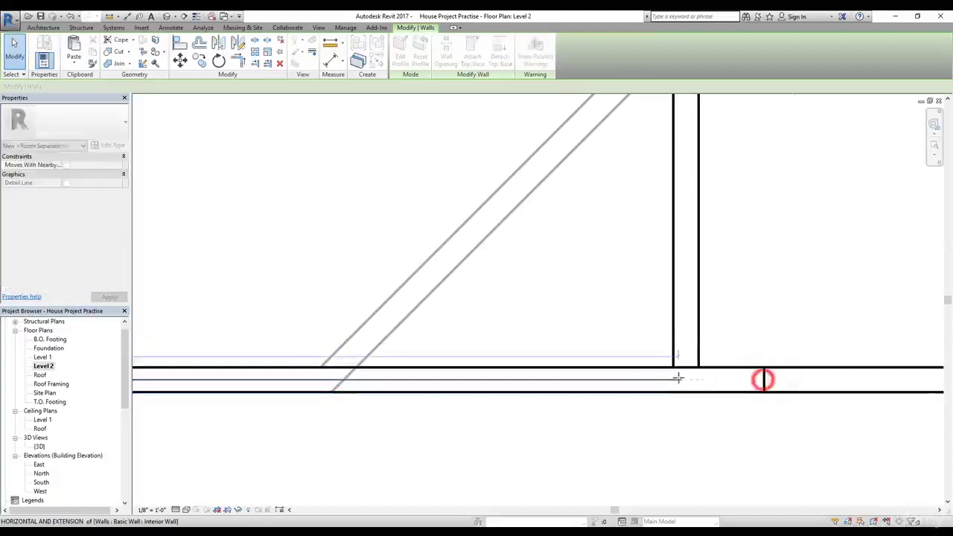
pyautogui.moveTo(665, 378); pyautogui.dragTo(663, 379)
pyautogui.click(722, 392)
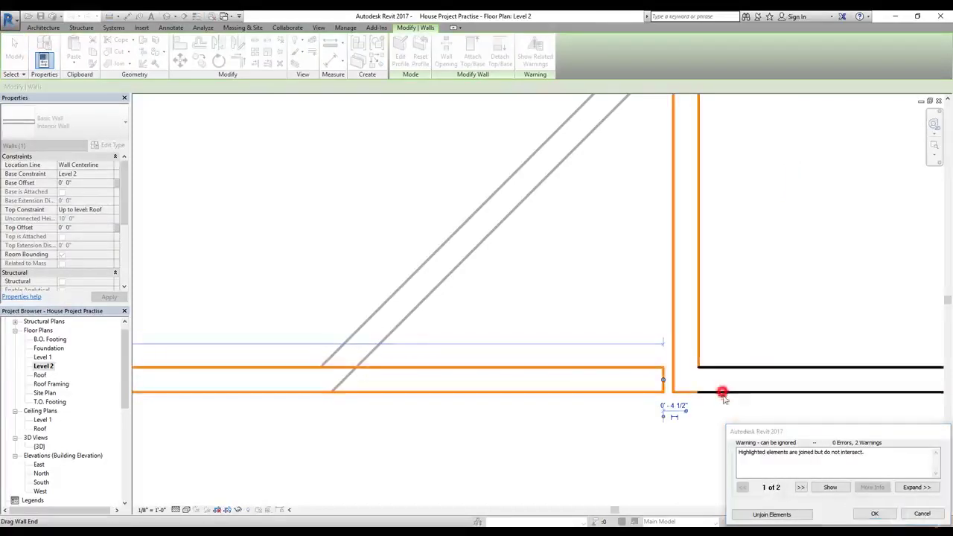
pyautogui.click(782, 515)
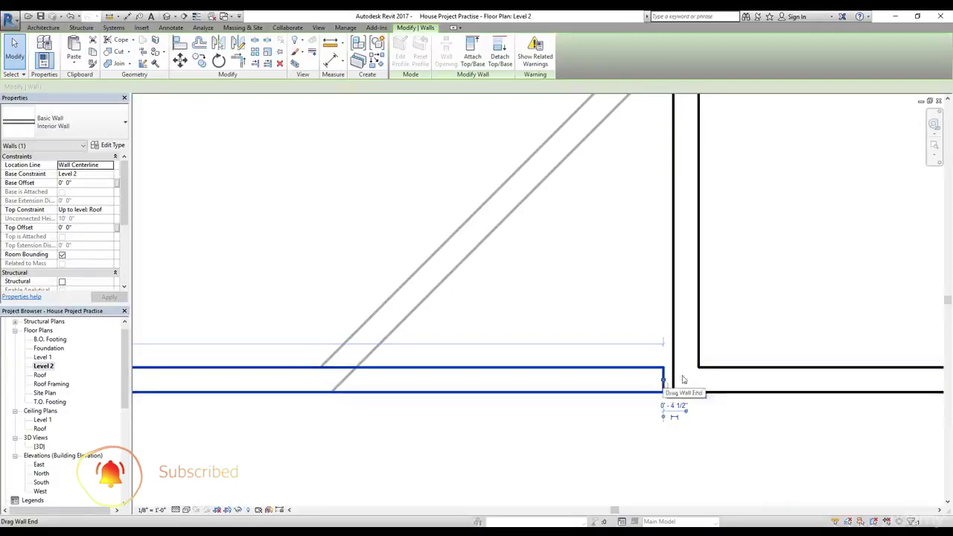
# - Delete the separate wall segment beyond the vertical partition and extend the lower interior wall through to the exterior side wall
pyautogui.click(730, 369)
pyautogui.press('Delete')
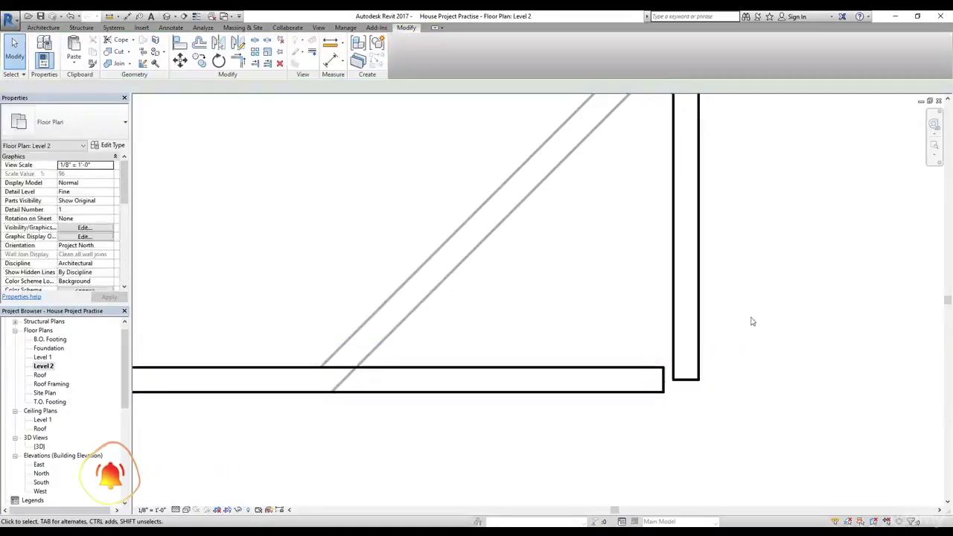
pyautogui.scroll(-3, 745, 319)
pyautogui.moveTo(732, 327); pyautogui.dragTo(561, 317, button='middle')
pyautogui.click(534, 332)
pyautogui.moveTo(537, 332); pyautogui.dragTo(780, 331)
pyautogui.click(844, 348)
# - Set the vertical partition's lower end on the extended lower wall so the two meet in a T-junction
pyautogui.scroll(3, 845, 349)
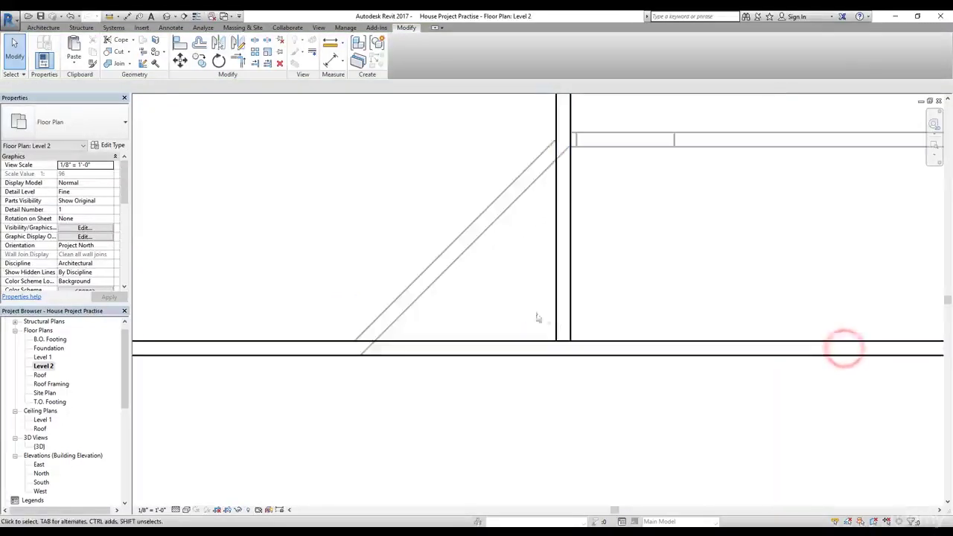
pyautogui.click(560, 320)
pyautogui.moveTo(564, 348); pyautogui.dragTo(564, 350)
pyautogui.click(598, 376)
pyautogui.click(598, 378)
pyautogui.scroll(-4, 692, 308)
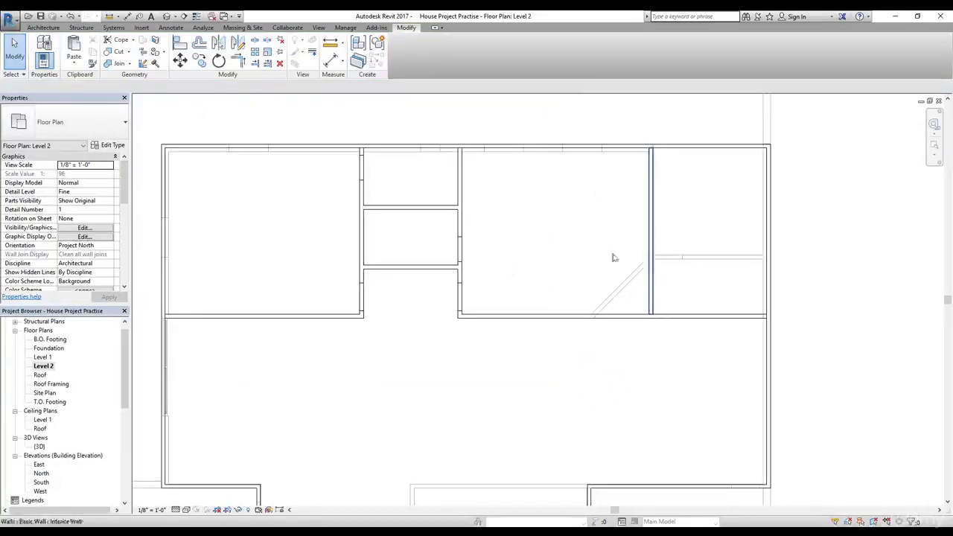
pyautogui.moveTo(478, 213); pyautogui.dragTo(545, 268, button='middle')
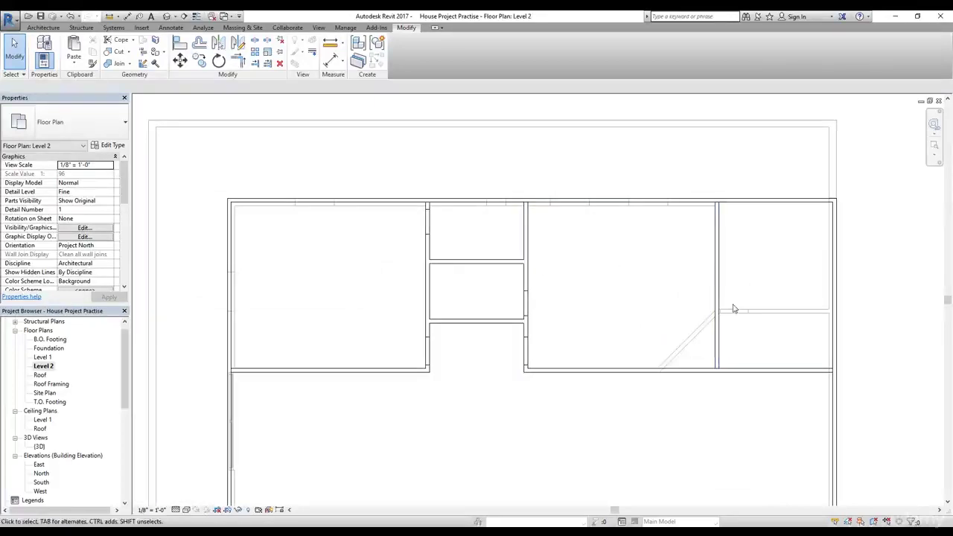
# - Examine the Level 2 interior walls and their corrected junction in the 3D view
pyautogui.click(168, 16)
pyautogui.moveTo(824, 110); pyautogui.dragTo(643, 230, button='middle')
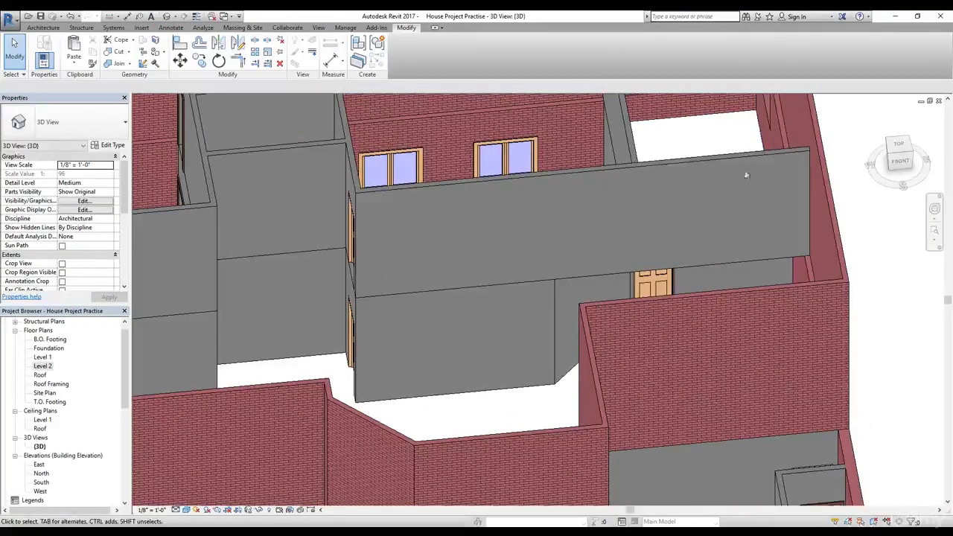
pyautogui.moveTo(783, 210); pyautogui.dragTo(724, 295, button='middle')
pyautogui.scroll(-1, 648, 227)
pyautogui.moveTo(608, 257); pyautogui.dragTo(810, 222, button='middle')
pyautogui.scroll(-2, 580, 266)
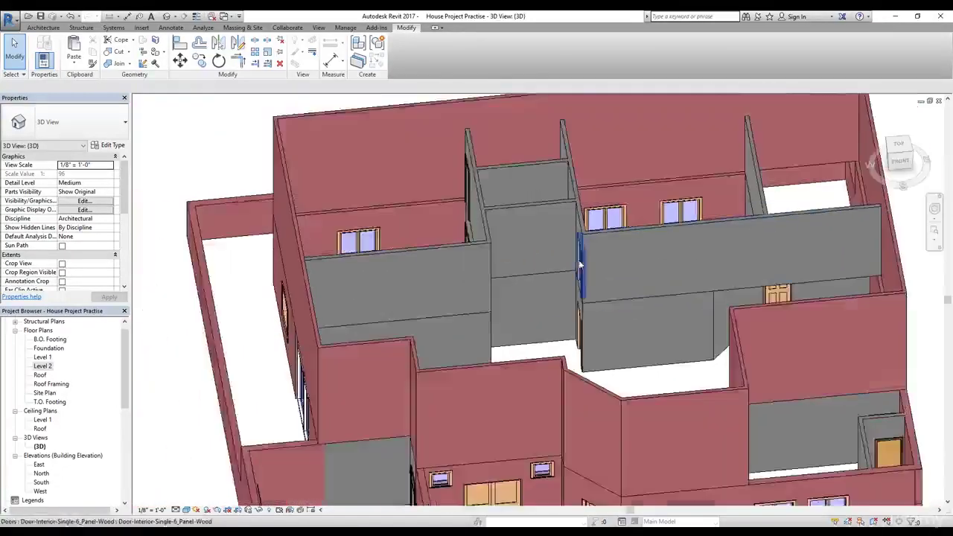
pyautogui.keyDown('shift'); pyautogui.moveTo(563, 320); pyautogui.dragTo(568, 210, button='middle'); pyautogui.keyUp('shift')
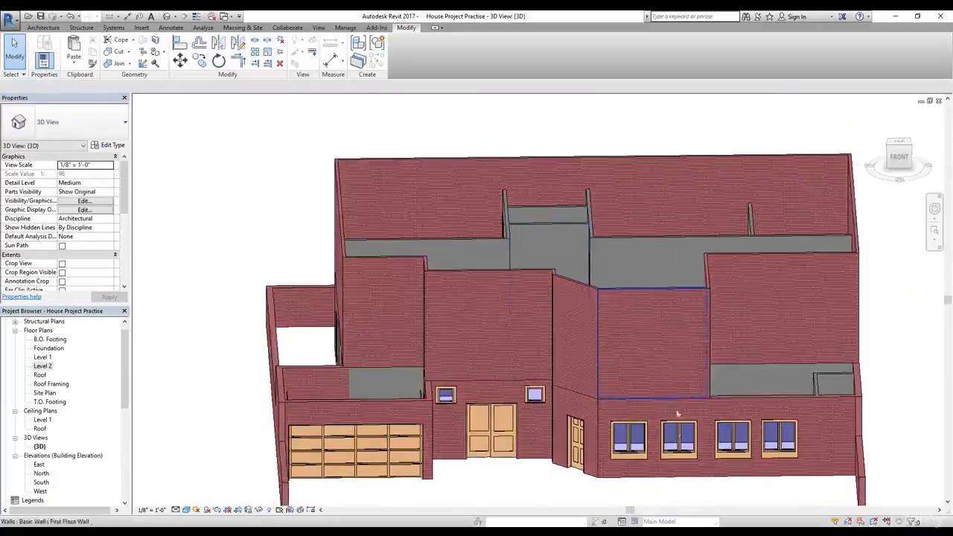
# - Select the Storefront curtain wall in the Level 1 plan and inspect its location in the Level 2 plan and 3D view
pyautogui.doubleClick(42, 359)
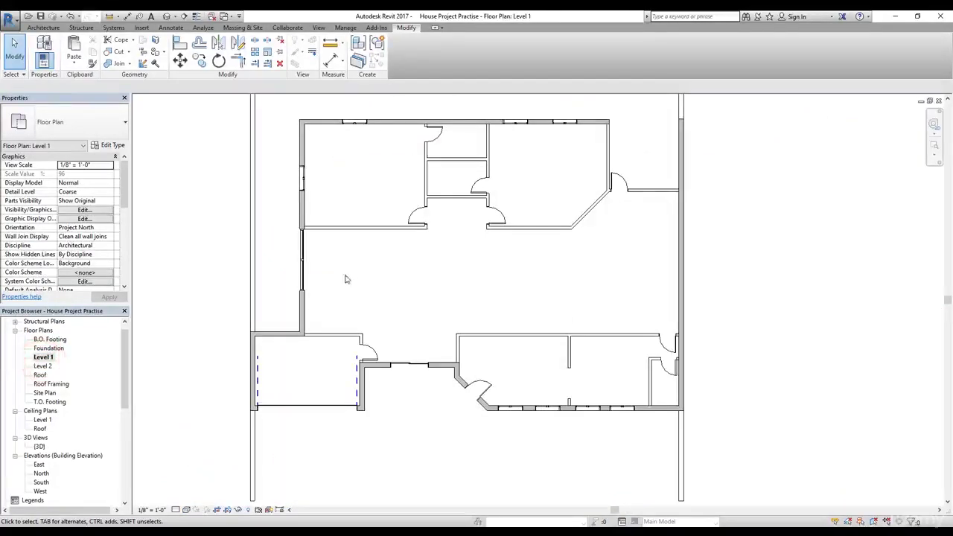
pyautogui.click(302, 267)
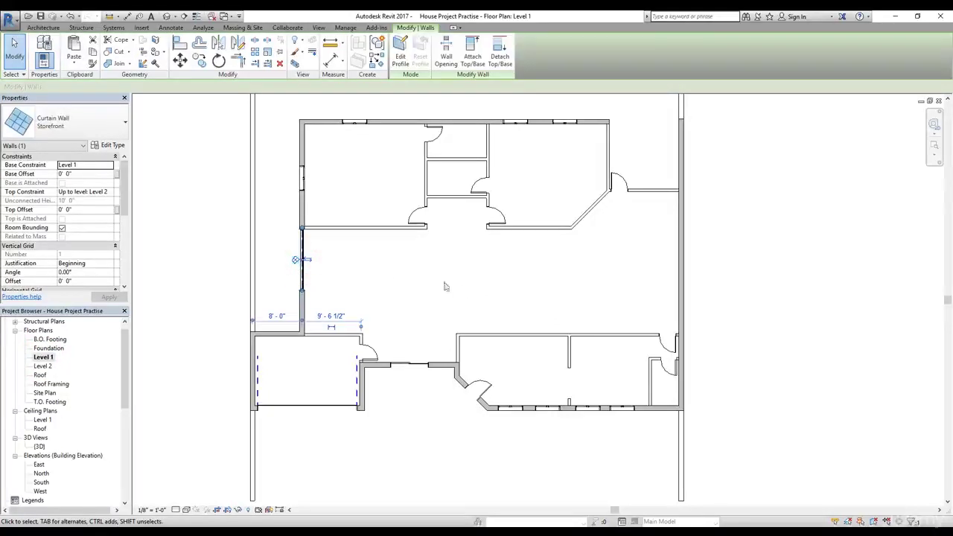
pyautogui.doubleClick(42, 366)
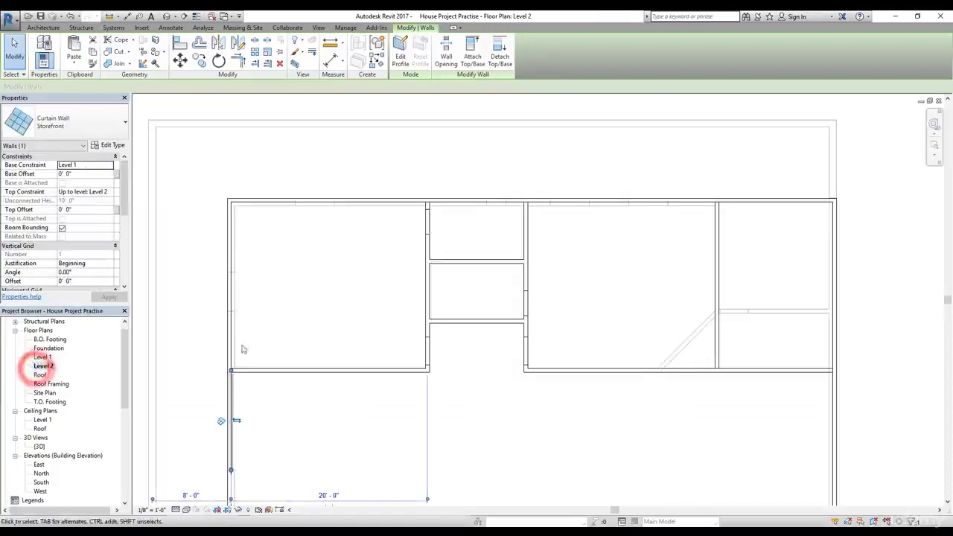
pyautogui.moveTo(268, 392); pyautogui.dragTo(380, 234, button='middle')
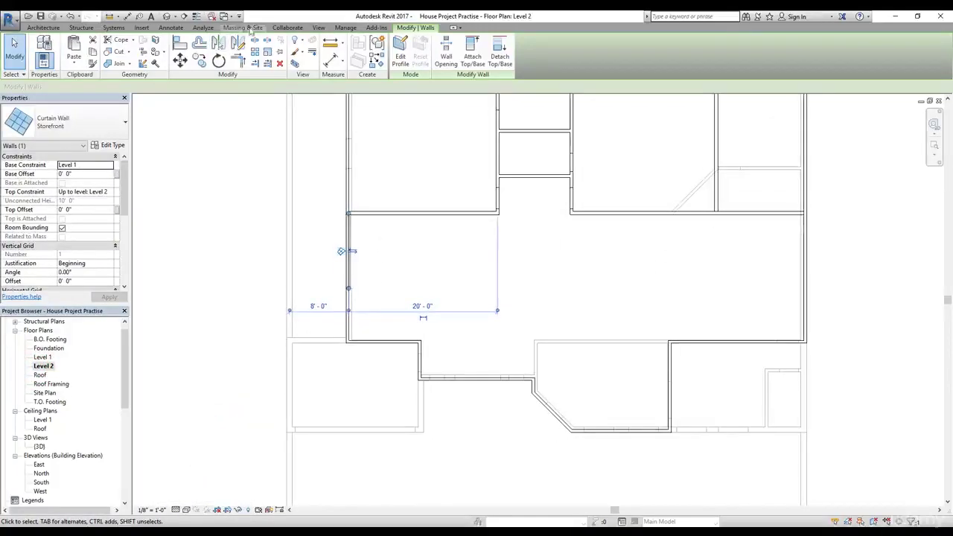
pyautogui.click(166, 17)
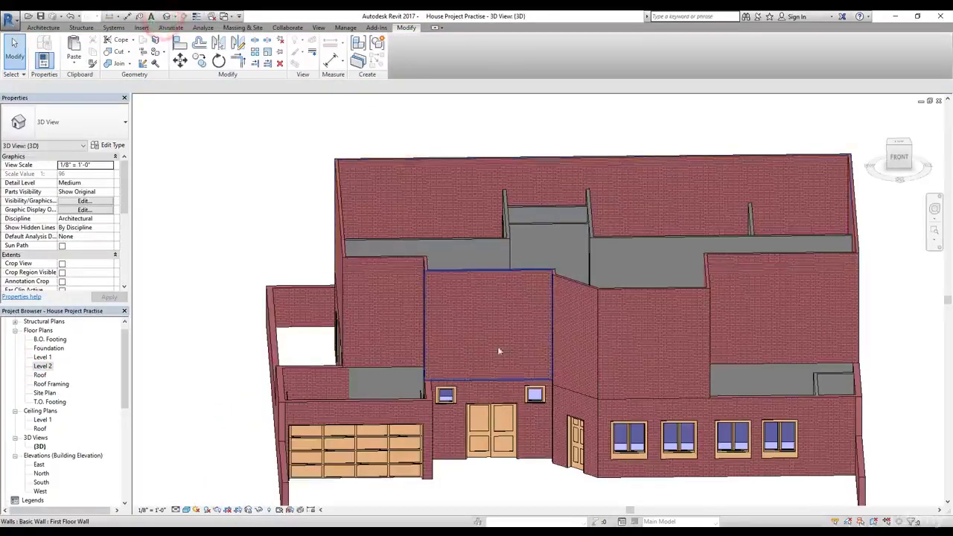
pyautogui.keyDown('shift'); pyautogui.moveTo(499, 351); pyautogui.dragTo(501, 172, button='middle'); pyautogui.keyUp('shift')
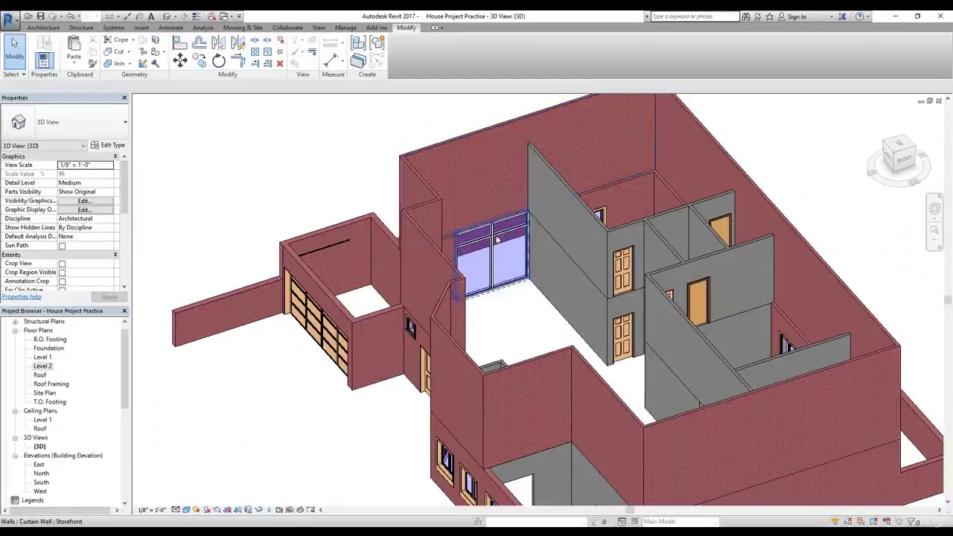
pyautogui.keyDown('shift'); pyautogui.moveTo(459, 301); pyautogui.dragTo(547, 363, button='middle'); pyautogui.keyUp('shift')
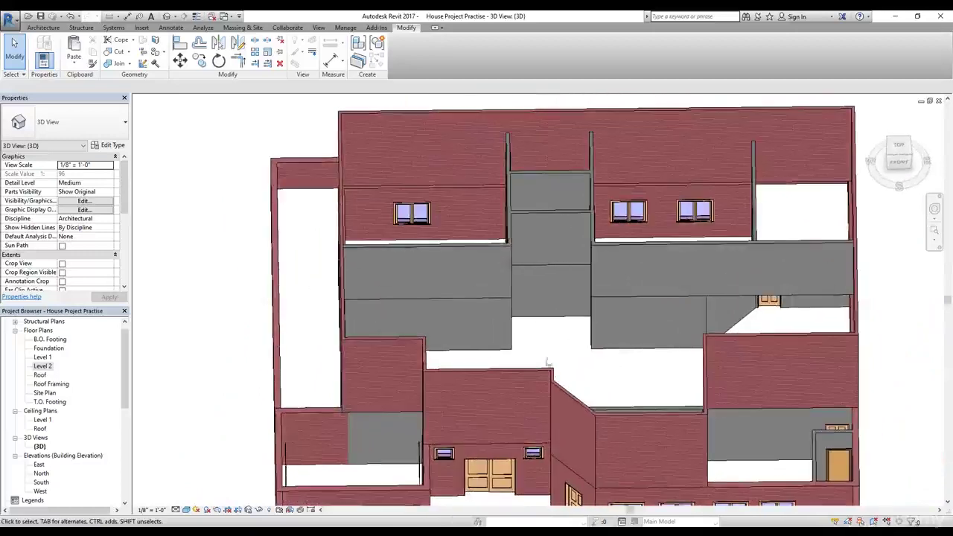
# - In the Level 2 plan, split the exterior side First Floor Wall at the lower end of the Storefront curtain wall
pyautogui.doubleClick(43, 366)
pyautogui.scroll(5, 375, 290)
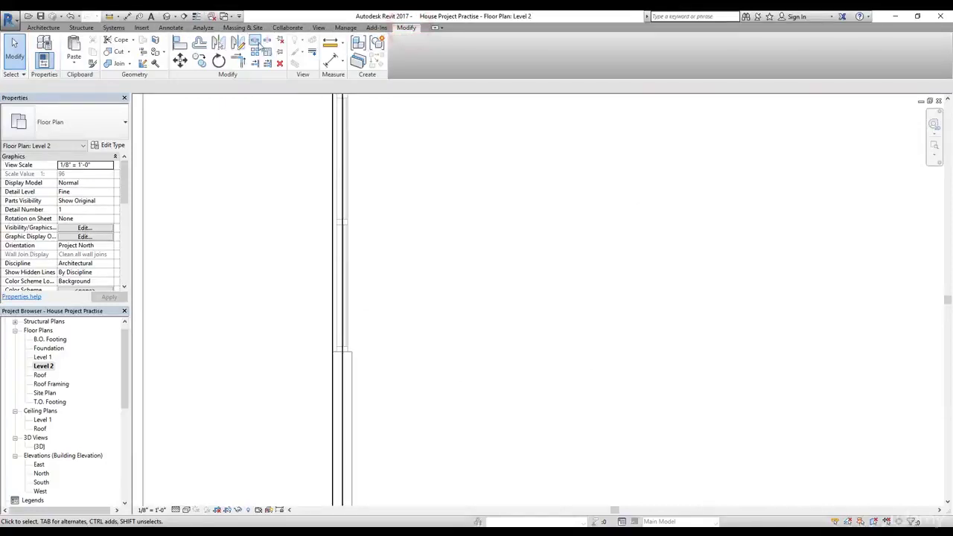
pyautogui.click(256, 41)
pyautogui.scroll(-2, 333, 371)
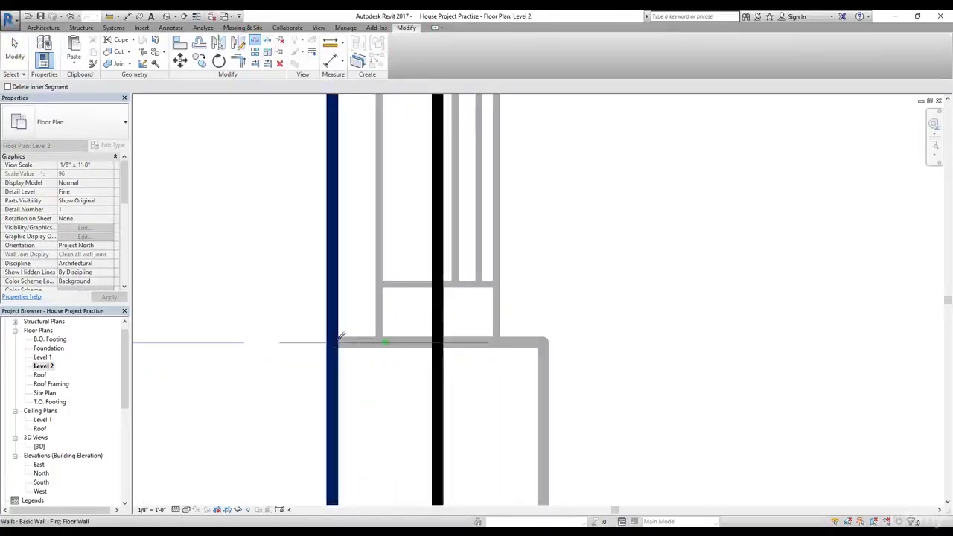
pyautogui.click(335, 341)
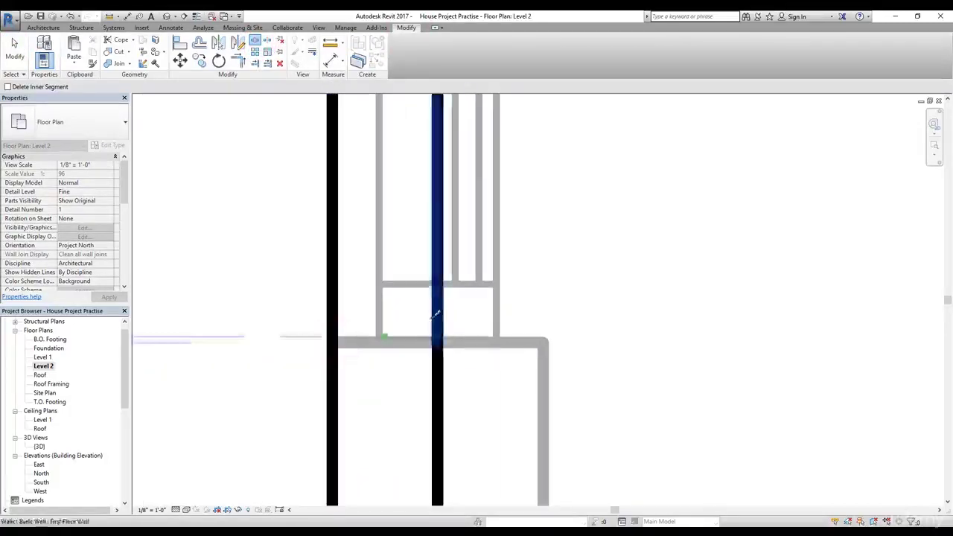
# - Split the exterior side First Floor Wall at the upper end of the Storefront curtain wall in the Level 2 plan
pyautogui.scroll(-5, 447, 298)
pyautogui.moveTo(454, 244); pyautogui.dragTo(455, 473, button='middle')
pyautogui.scroll(3, 421, 151)
pyautogui.scroll(2, 426, 149)
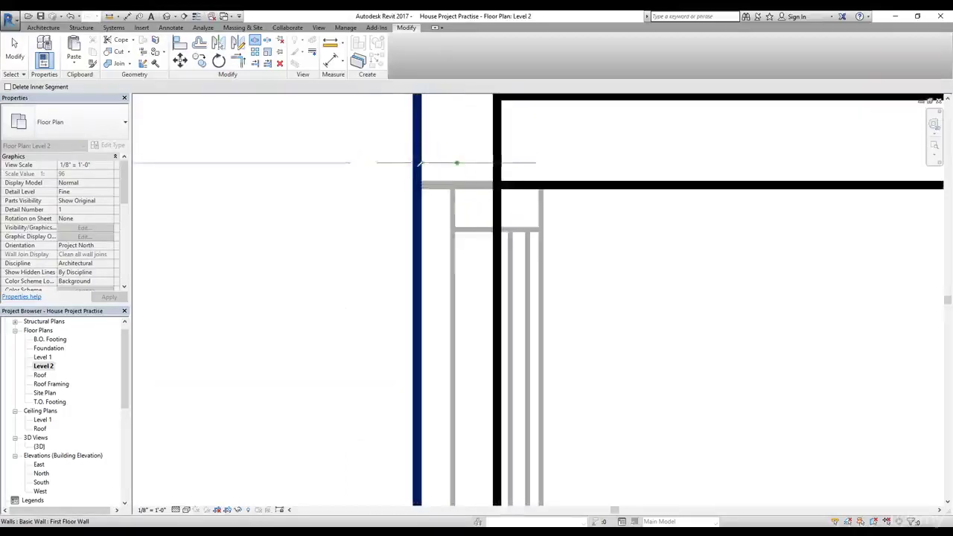
pyautogui.click(419, 184)
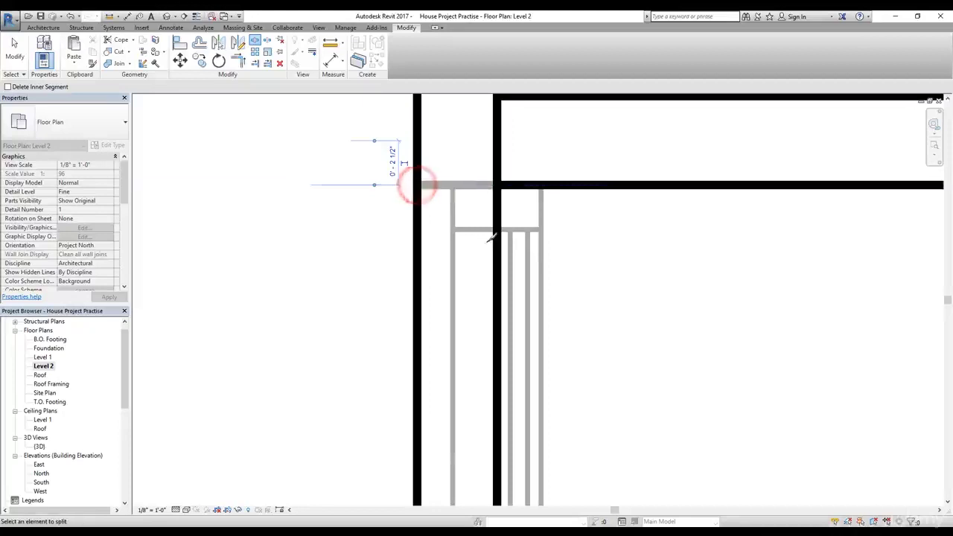
pyautogui.scroll(-2, 484, 242)
pyautogui.press('Escape')
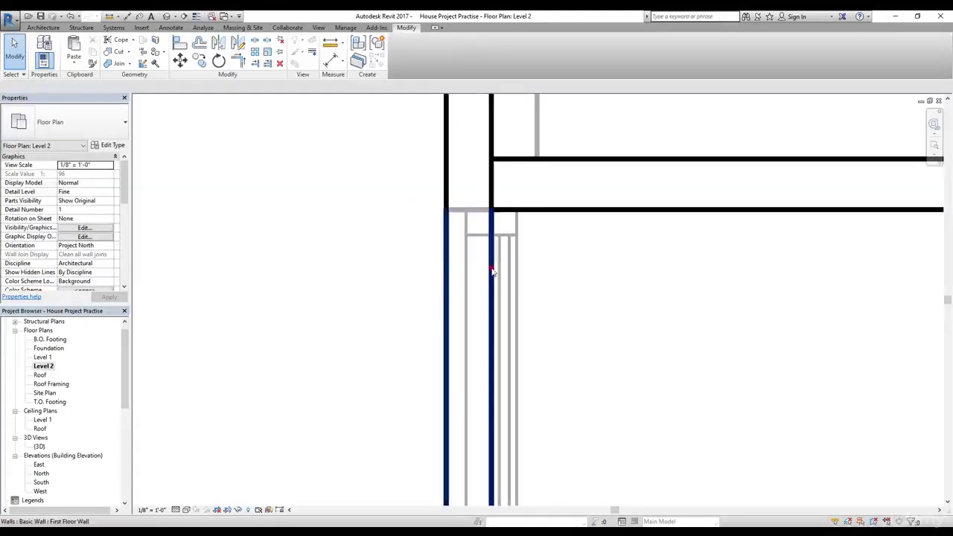
# - Delete the Level 2 wall segment between the two splits to leave an opening above the Storefront
pyautogui.click(492, 268)
pyautogui.press('Delete')
pyautogui.scroll(-4, 573, 267)
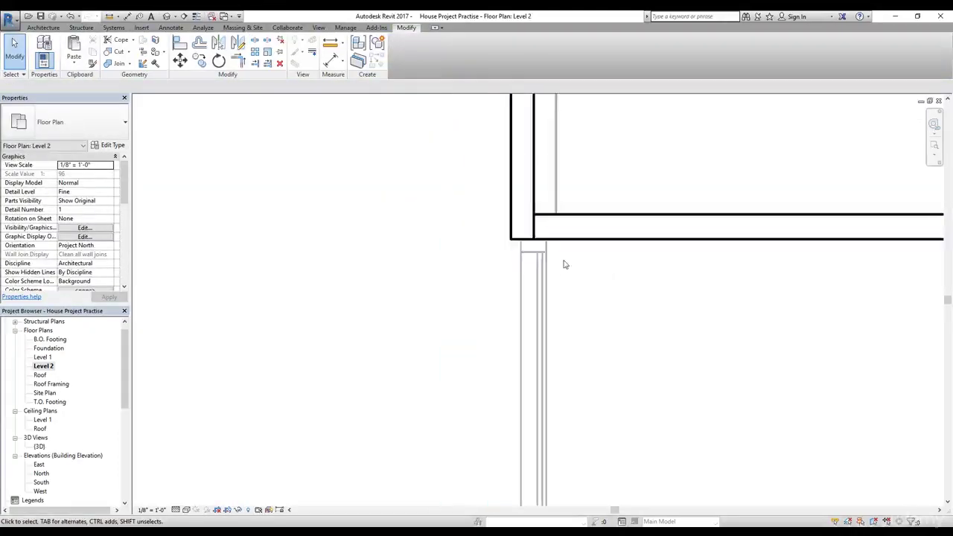
pyautogui.moveTo(616, 298); pyautogui.dragTo(533, 140, button='middle')
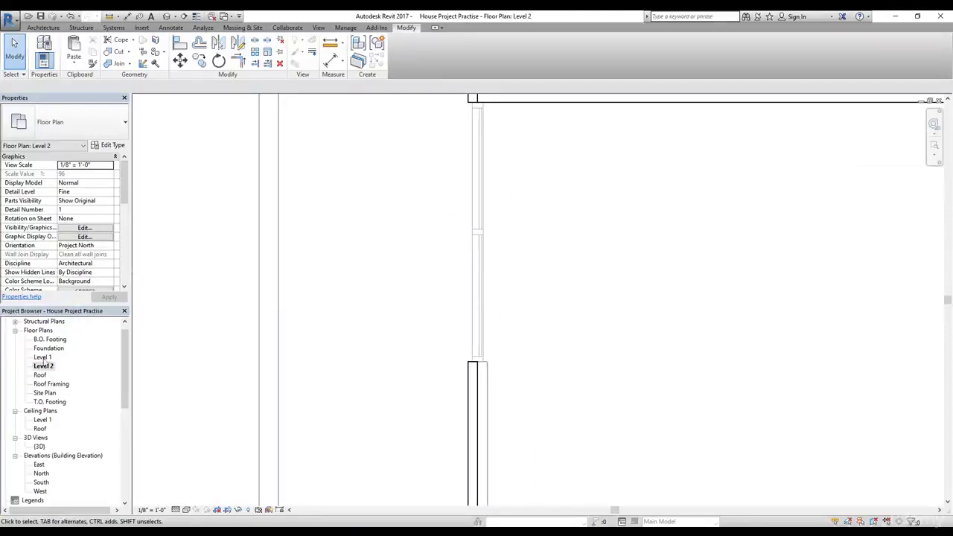
# - Open the Level 1 plan and then the 3D view, and examine the Storefront curtain wall from inside the house
pyautogui.doubleClick(45, 358)
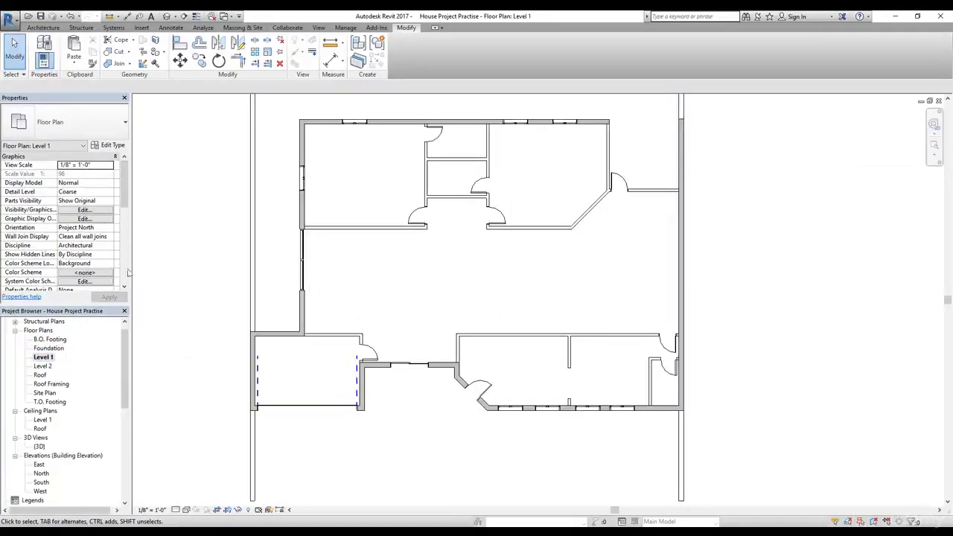
pyautogui.click(167, 17)
pyautogui.keyDown('shift'); pyautogui.moveTo(454, 327); pyautogui.dragTo(336, 298, button='middle'); pyautogui.keyUp('shift')
pyautogui.scroll(3, 451, 153)
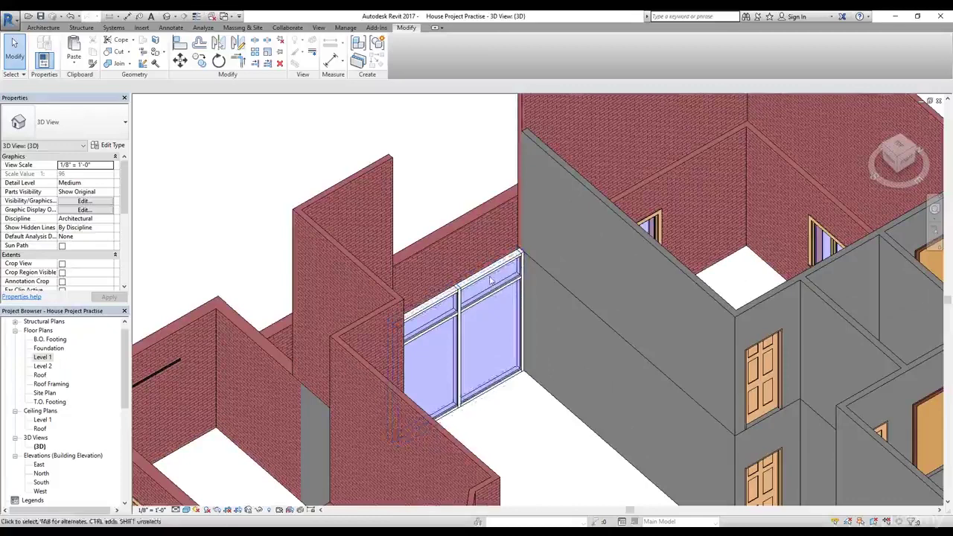
# - Start the Copy tool and select the whole Level 1 Storefront curtain wall as the object to copy
pyautogui.click(200, 59)
pyautogui.scroll(5, 515, 385)
pyautogui.click(492, 356)
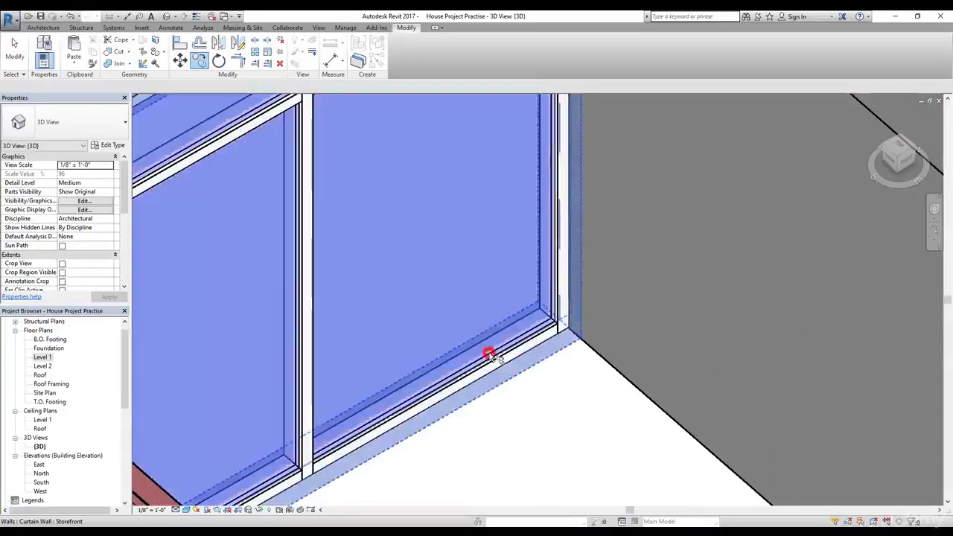
pyautogui.scroll(2, 577, 324)
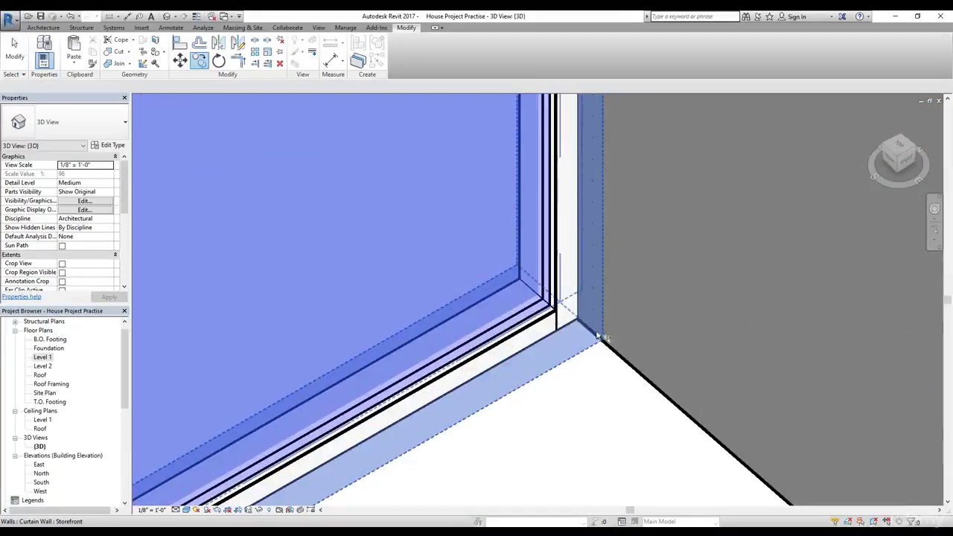
pyautogui.scroll(3, 585, 319)
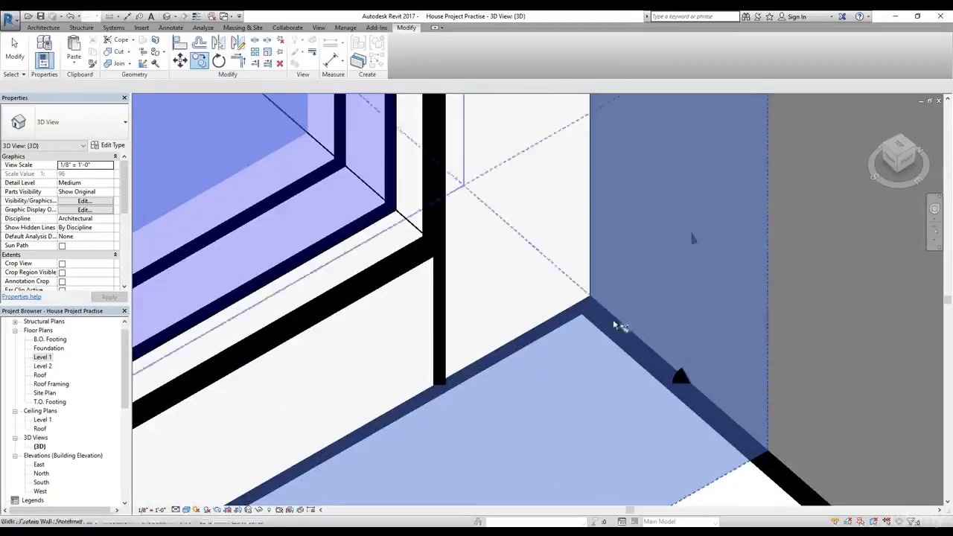
pyautogui.scroll(-6, 588, 310)
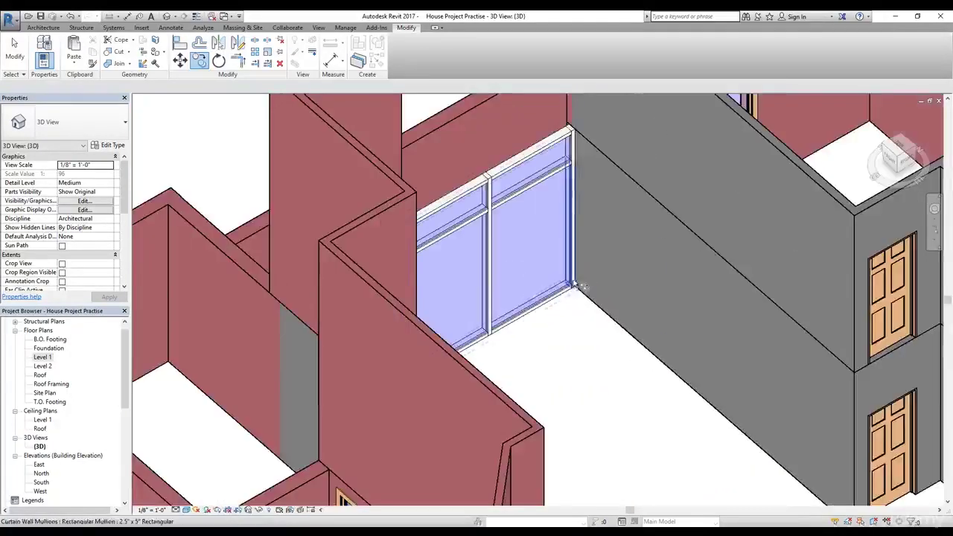
pyautogui.scroll(5, 577, 160)
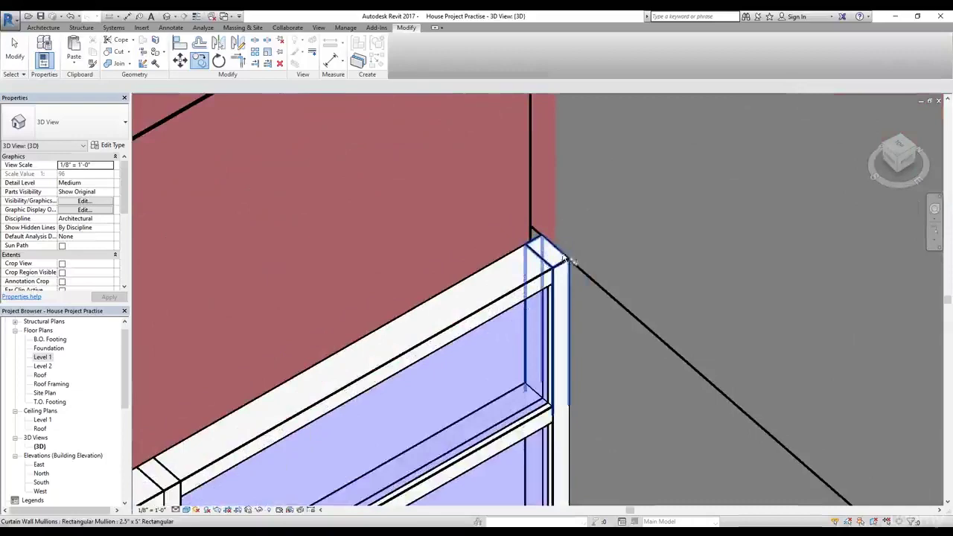
pyautogui.click(568, 262)
pyautogui.rightClick(549, 311)
pyautogui.click(561, 316)
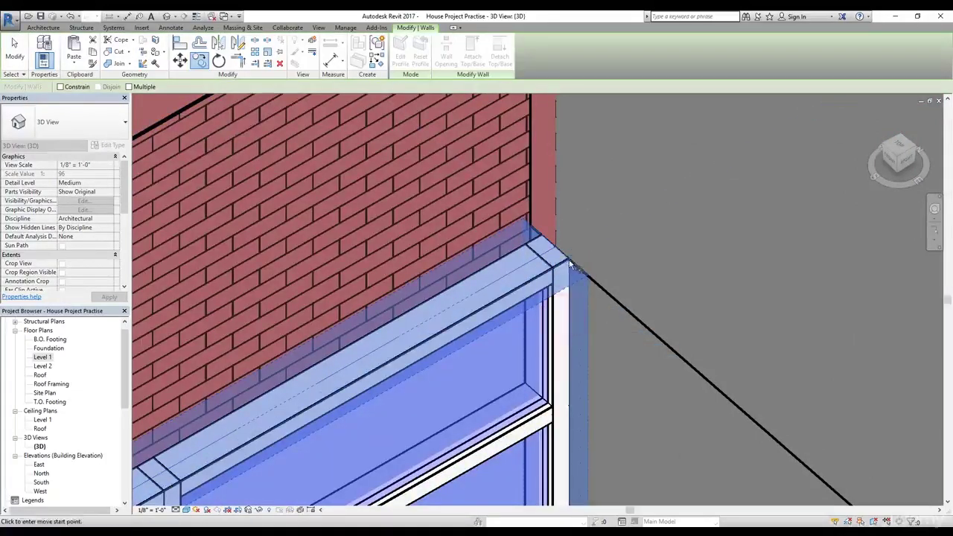
# - Try to copy the Storefront upward from its bottom corner to its top corner beside the interior wall
pyautogui.scroll(-3, 558, 281)
pyautogui.moveTo(571, 366); pyautogui.dragTo(541, 144, button='middle')
pyautogui.scroll(2, 534, 235)
pyautogui.scroll(2, 534, 240)
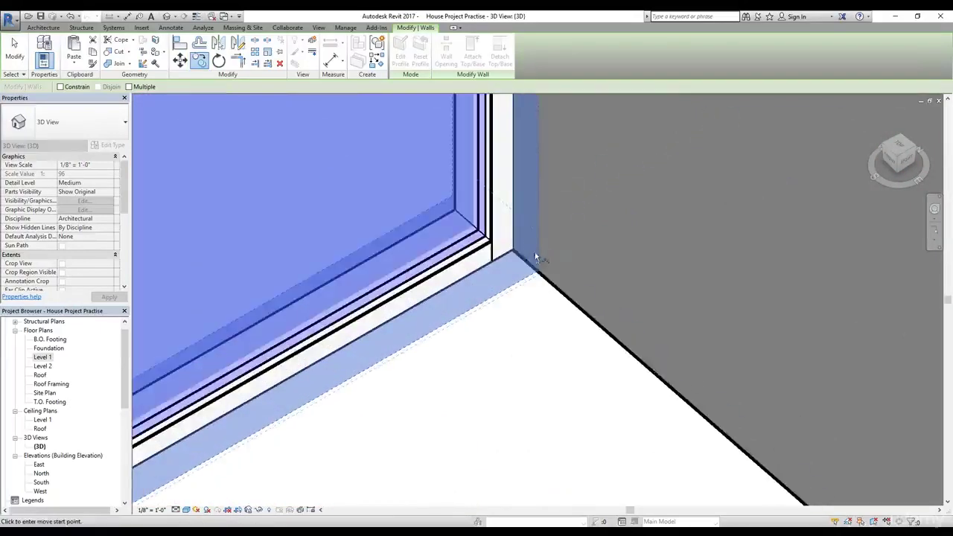
pyautogui.click(538, 274)
pyautogui.scroll(-5, 536, 275)
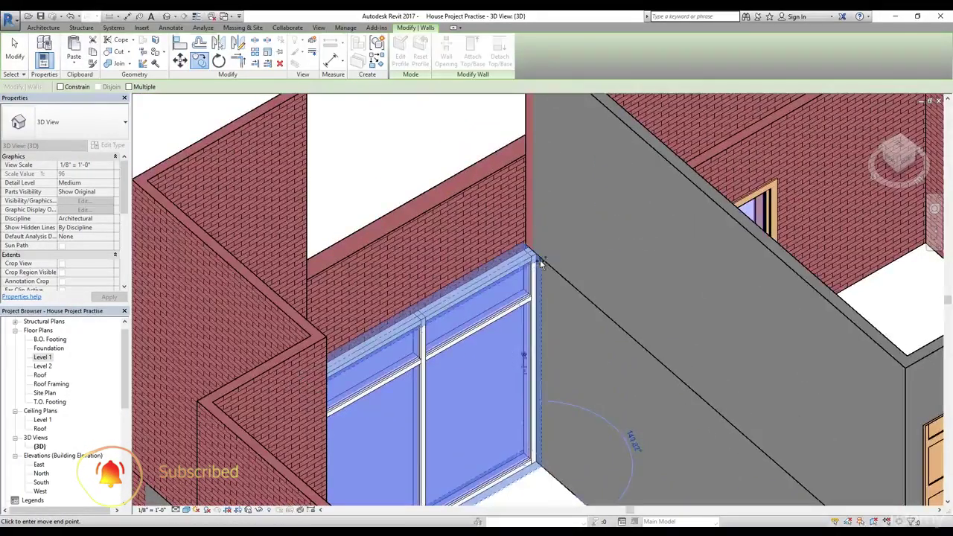
pyautogui.scroll(4, 540, 259)
pyautogui.click(544, 259)
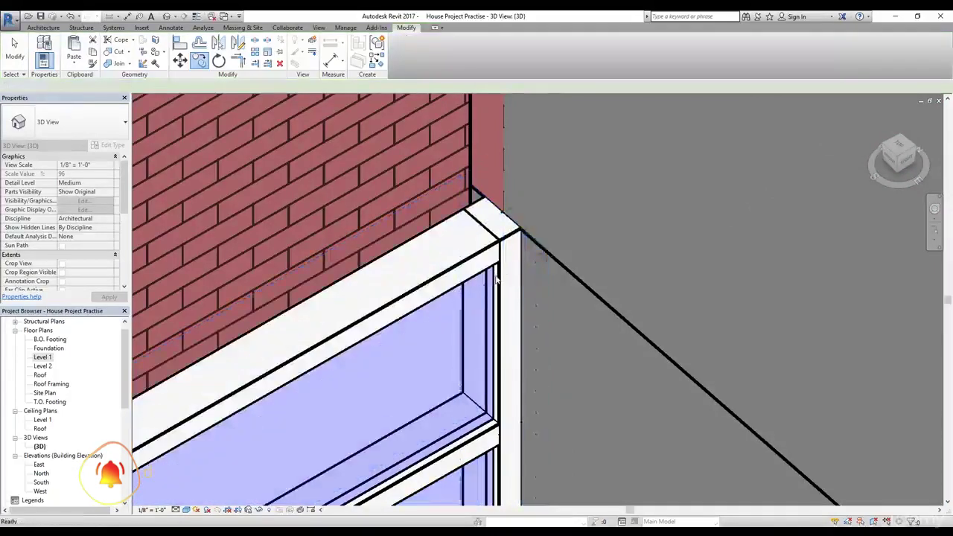
pyautogui.click(453, 264)
pyautogui.scroll(2, 474, 302)
pyautogui.scroll(-5, 474, 301)
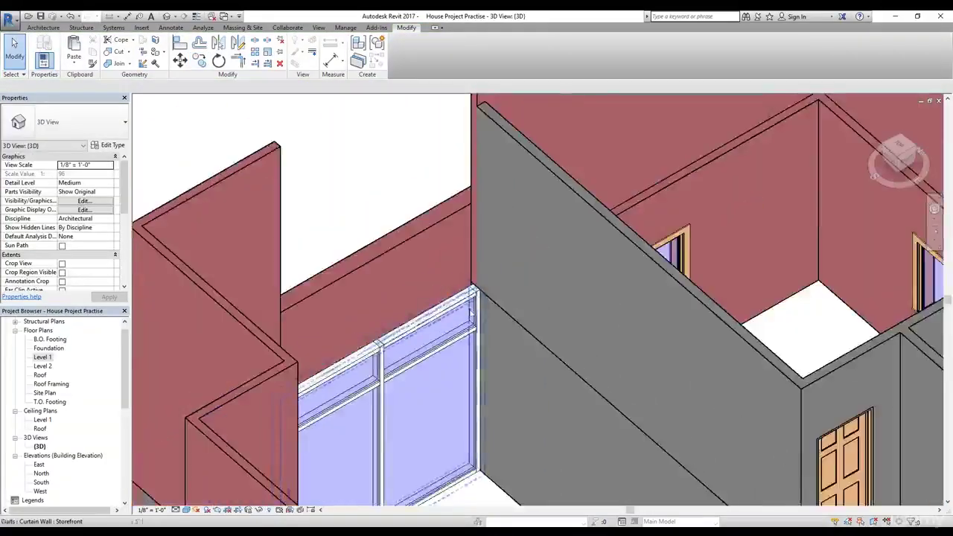
# - Copy the Level 1 Storefront curtain wall to the clipboard and paste it in the empty space above the model
pyautogui.click(454, 307)
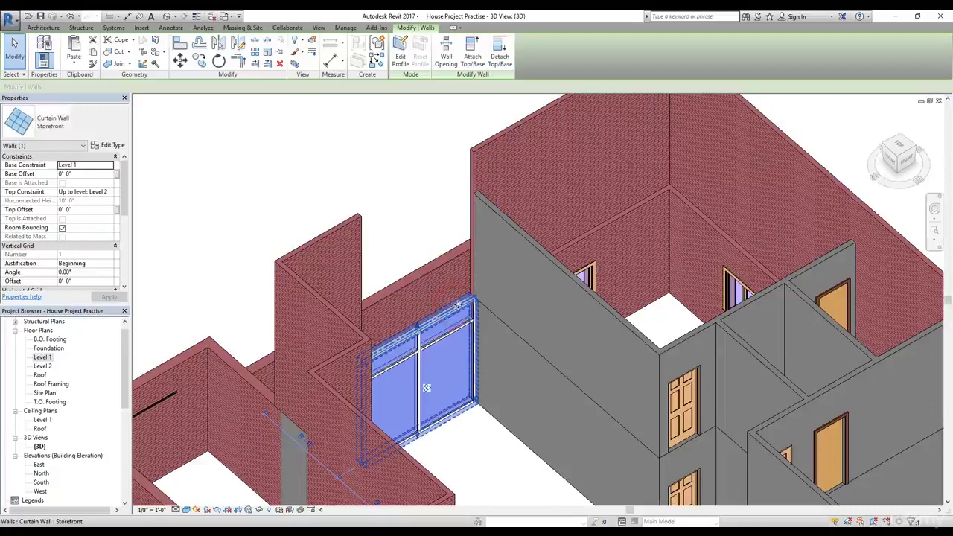
pyautogui.click(332, 173)
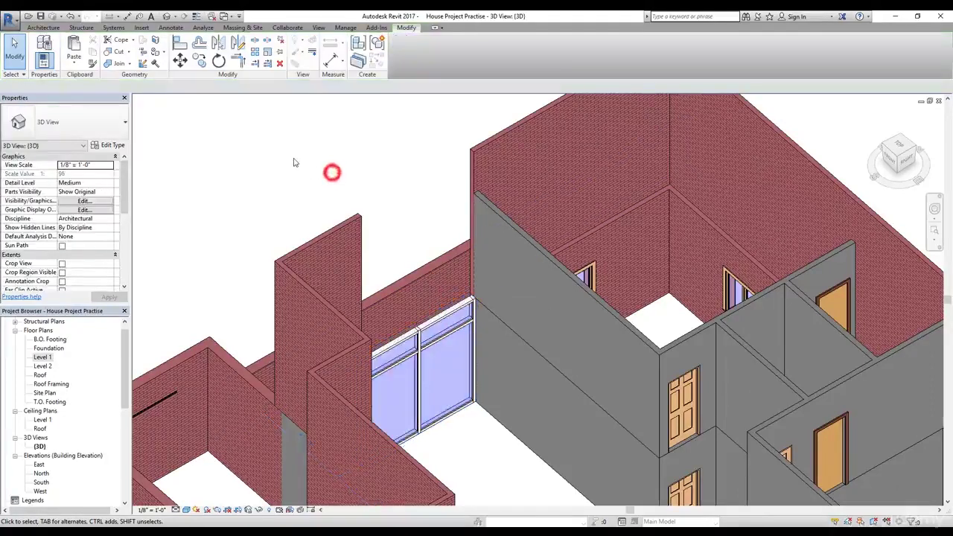
pyautogui.hotkey('ctrl', 'v')
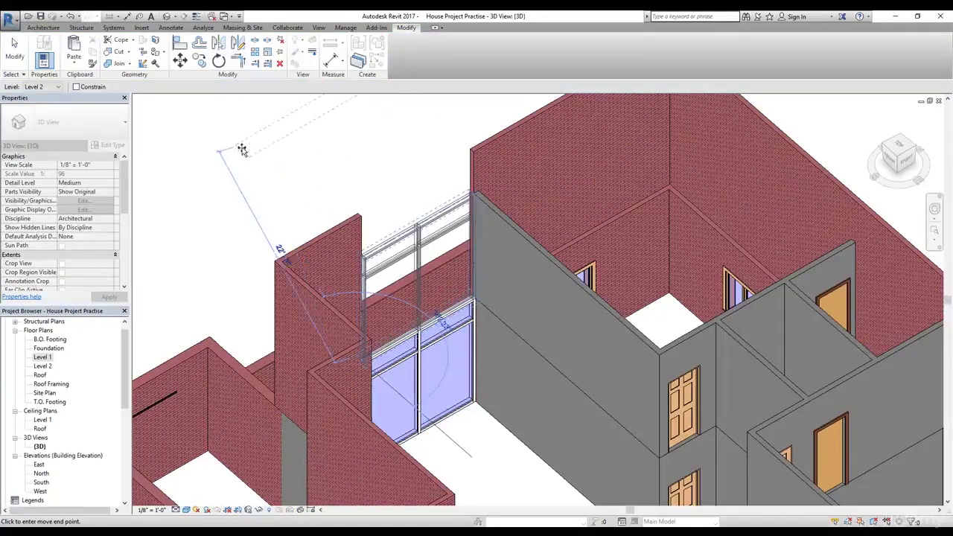
pyautogui.click(241, 147)
pyautogui.scroll(2, 250, 163)
pyautogui.moveTo(255, 194); pyautogui.dragTo(377, 268, button='middle')
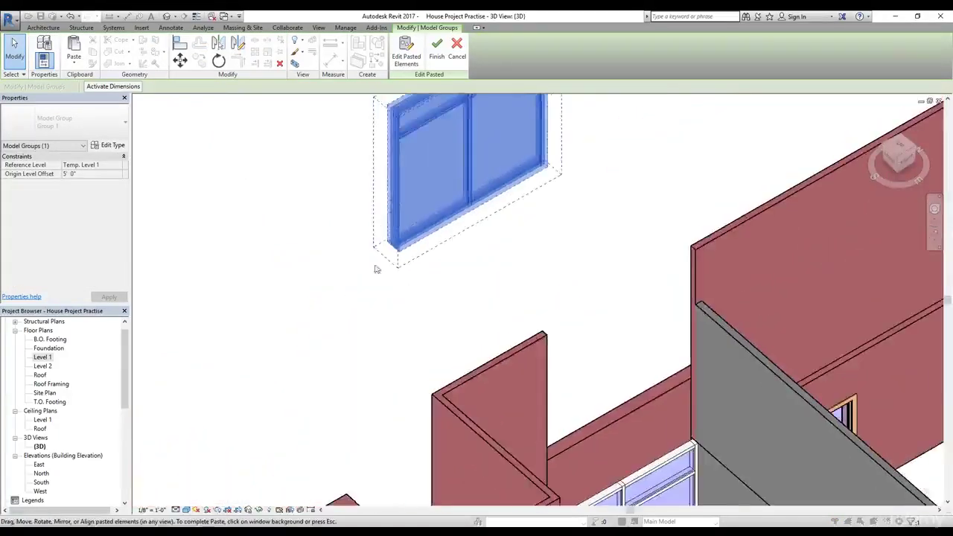
pyautogui.scroll(-2, 375, 266)
# - Move the pasted Storefront by its bottom corner onto the top corner of the Level 1 Storefront and complete the paste
pyautogui.click(180, 62)
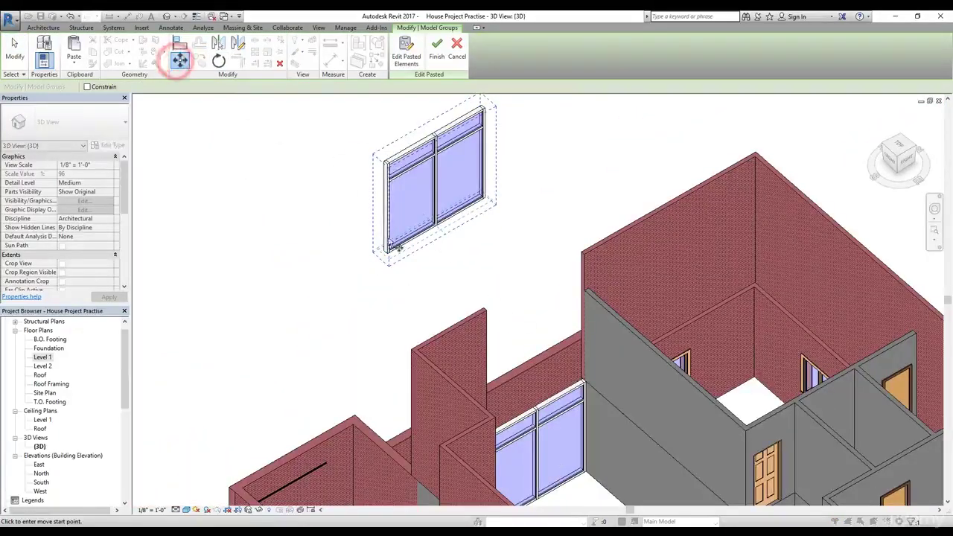
pyautogui.scroll(5, 395, 259)
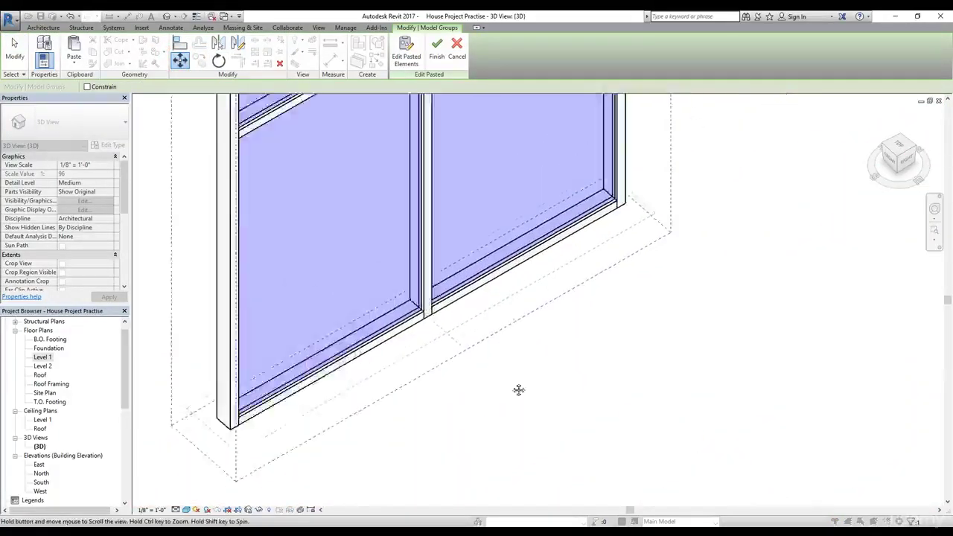
pyautogui.scroll(-3, 589, 351)
pyautogui.moveTo(566, 304); pyautogui.dragTo(432, 143, button='middle')
pyautogui.moveTo(622, 409); pyautogui.dragTo(513, 187, button='middle')
pyautogui.scroll(4, 513, 259)
pyautogui.scroll(2, 522, 262)
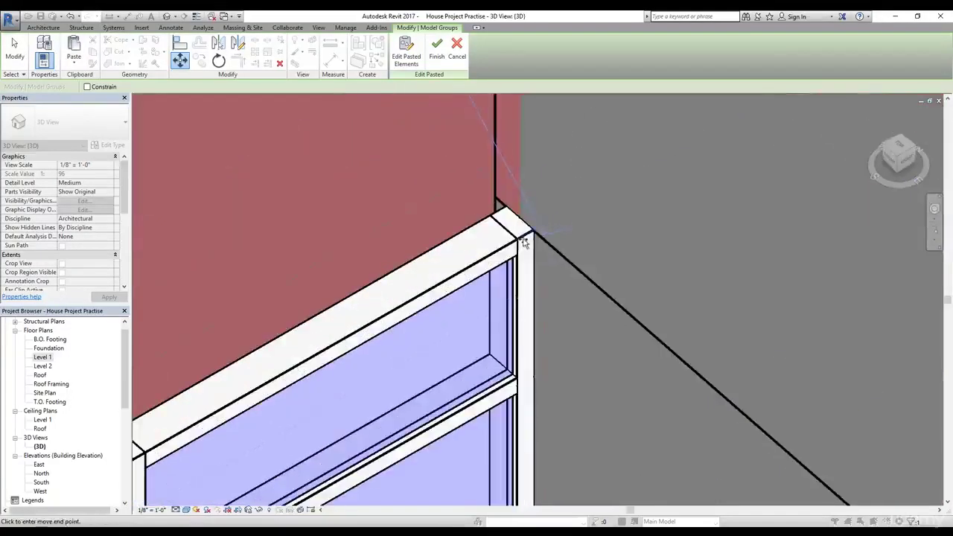
pyautogui.click(533, 231)
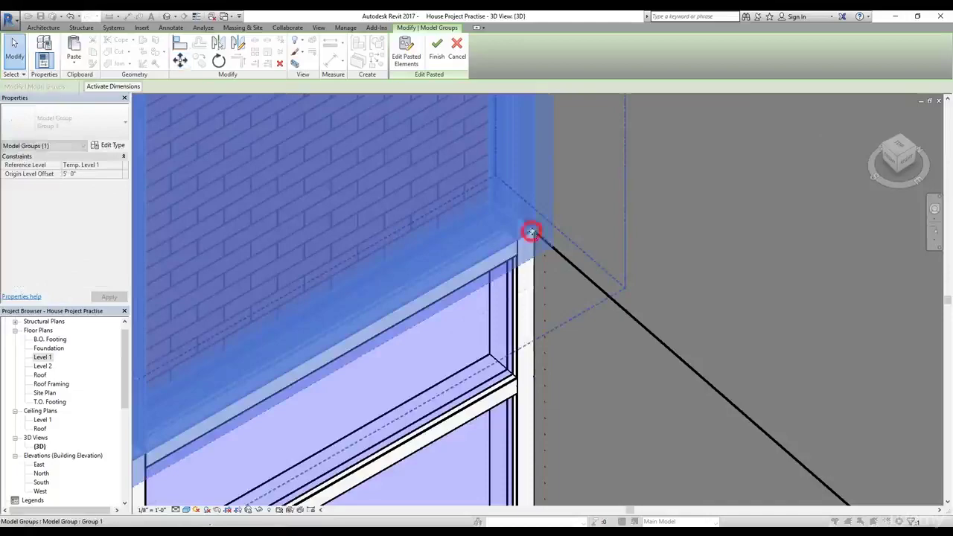
pyautogui.scroll(-4, 542, 300)
pyautogui.press('Escape')
pyautogui.scroll(-3, 523, 291)
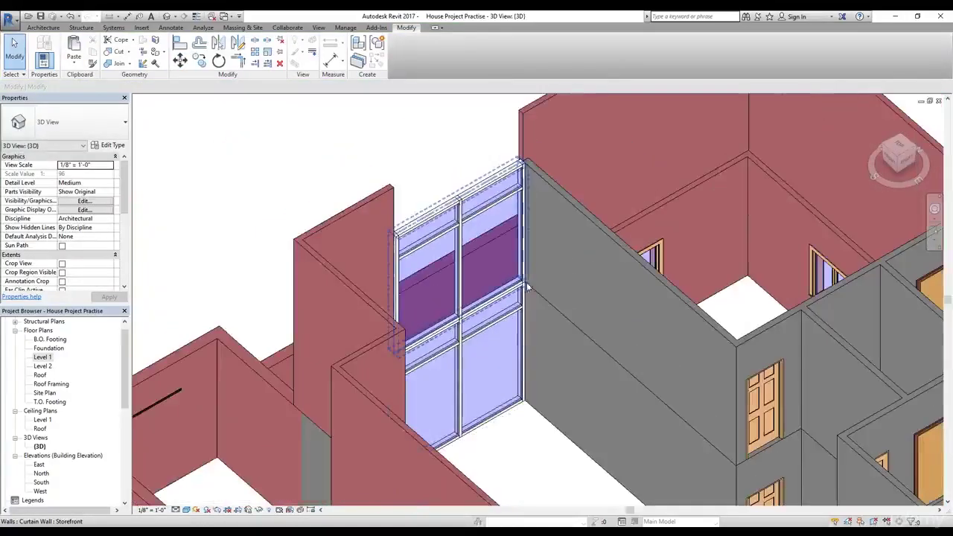
# - Check the upper Storefront's level constraints and examine the two-storey model in the 3D view
pyautogui.click(459, 194)
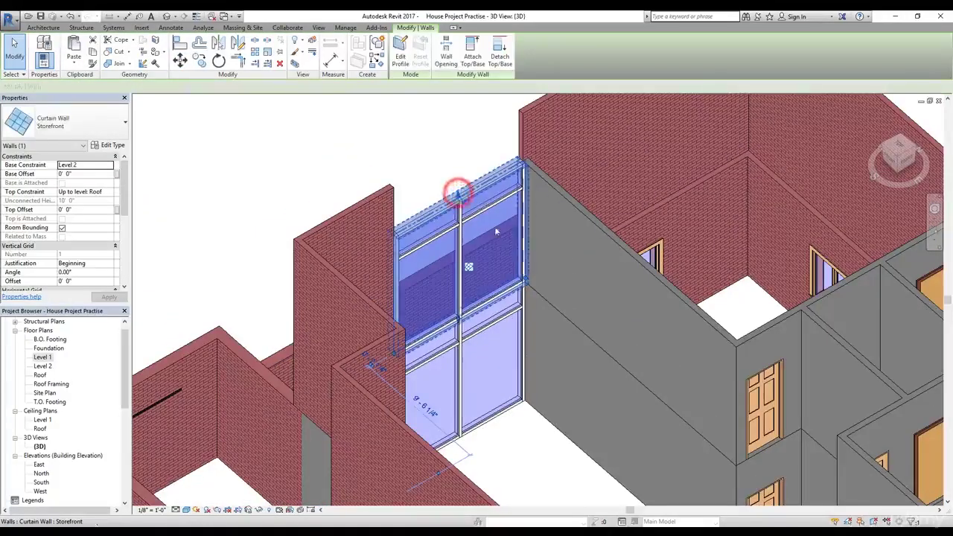
pyautogui.press('Escape')
pyautogui.scroll(-4, 377, 283)
pyautogui.moveTo(605, 303); pyautogui.dragTo(557, 222, button='middle')
pyautogui.scroll(2, 557, 222)
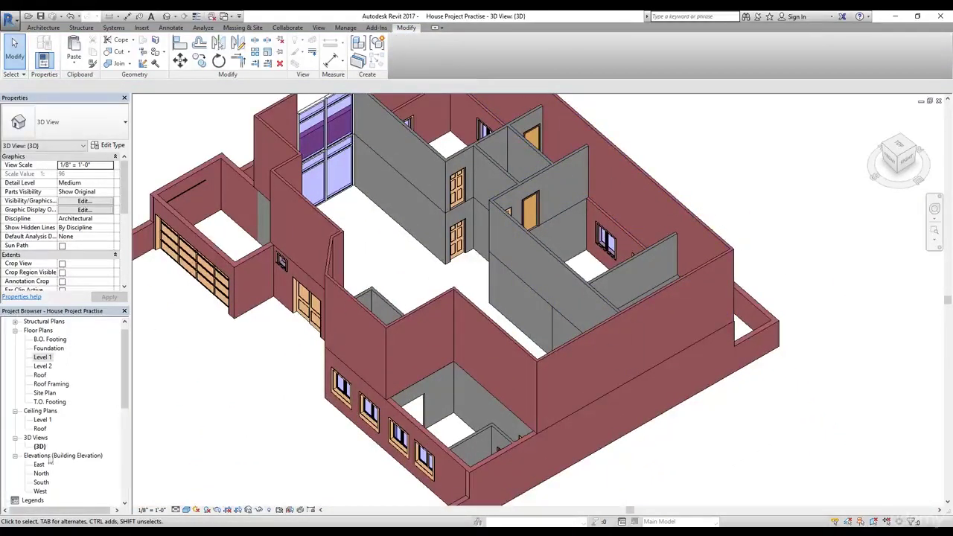
# - In the South elevation, set the top constraint of all Level 2 First Floor Walls to Up to level: Roof
pyautogui.doubleClick(41, 482)
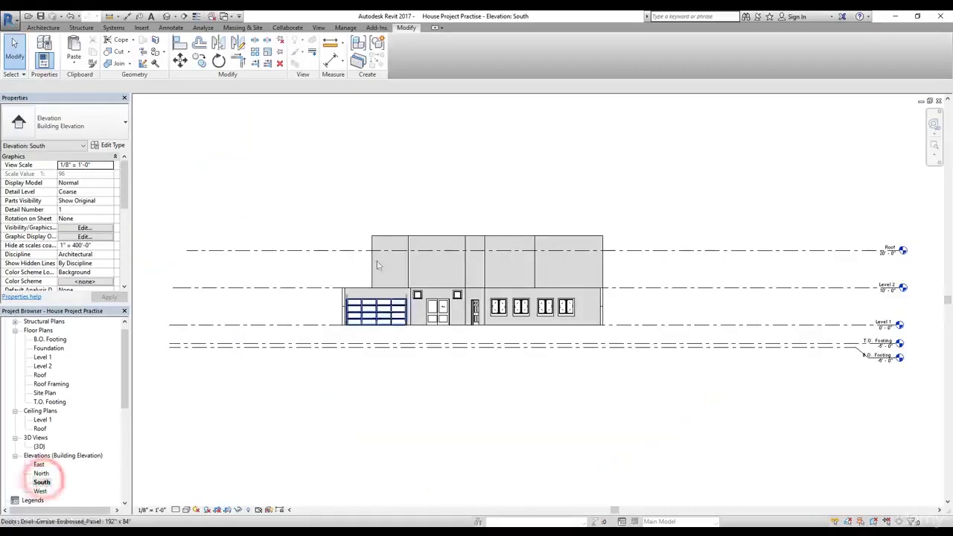
pyautogui.click(362, 264)
pyautogui.press('Escape')
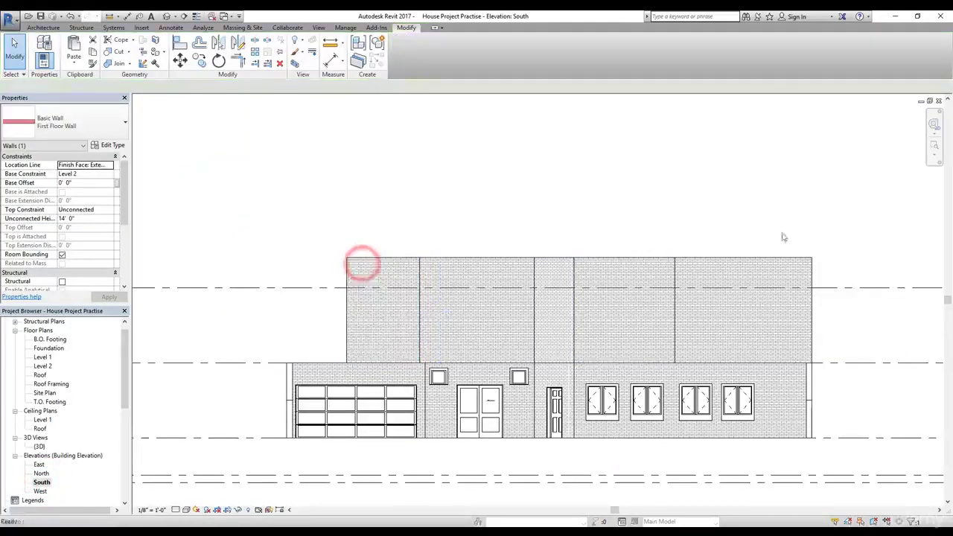
pyautogui.moveTo(848, 239); pyautogui.dragTo(761, 253)
pyautogui.moveTo(405, 261); pyautogui.dragTo(283, 266)
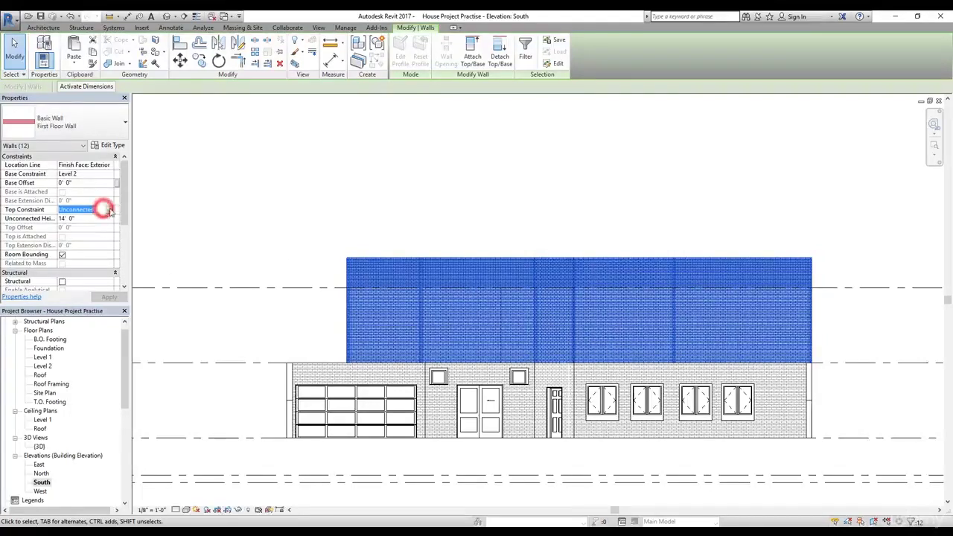
pyautogui.click(109, 210)
pyautogui.click(90, 256)
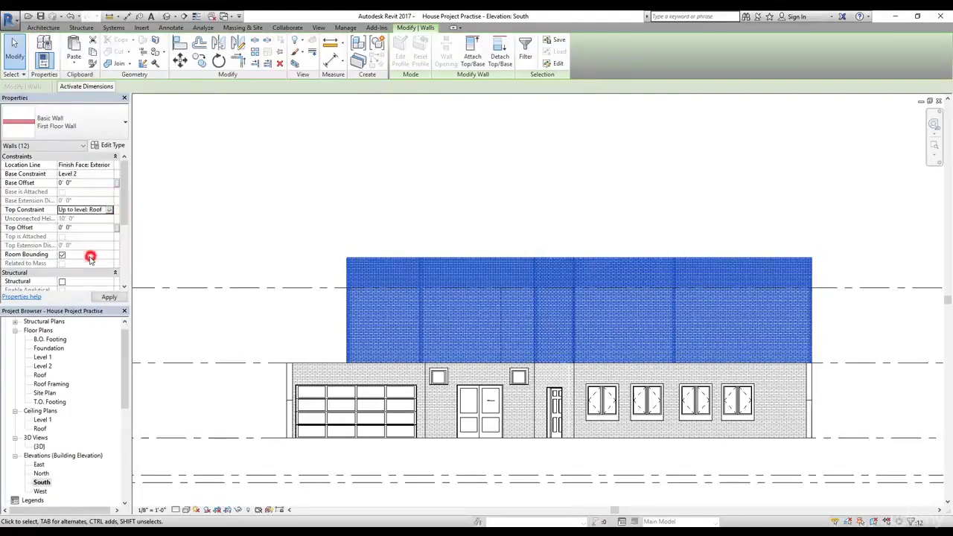
pyautogui.click(105, 297)
pyautogui.click(491, 229)
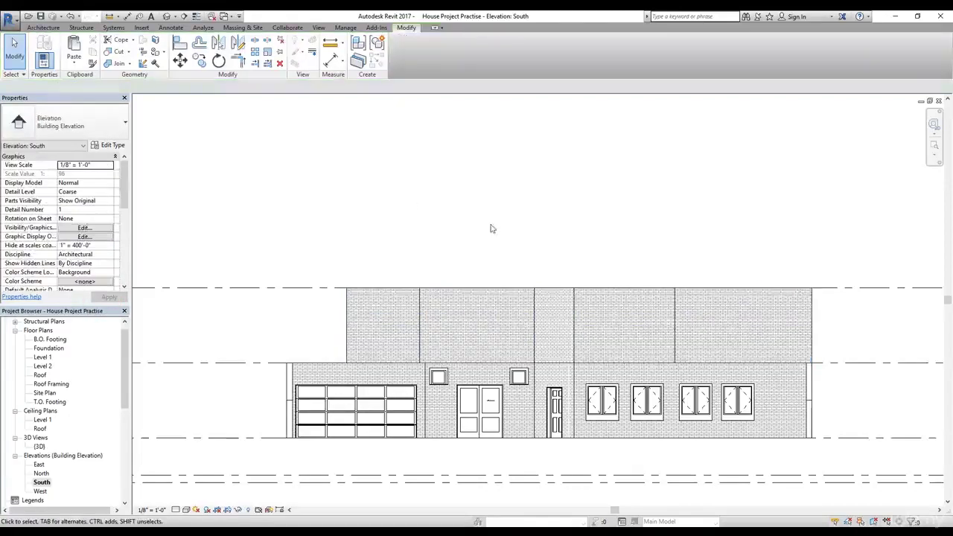
# - Examine the adjusted Level 2 exterior walls in the 3D view
pyautogui.click(167, 17)
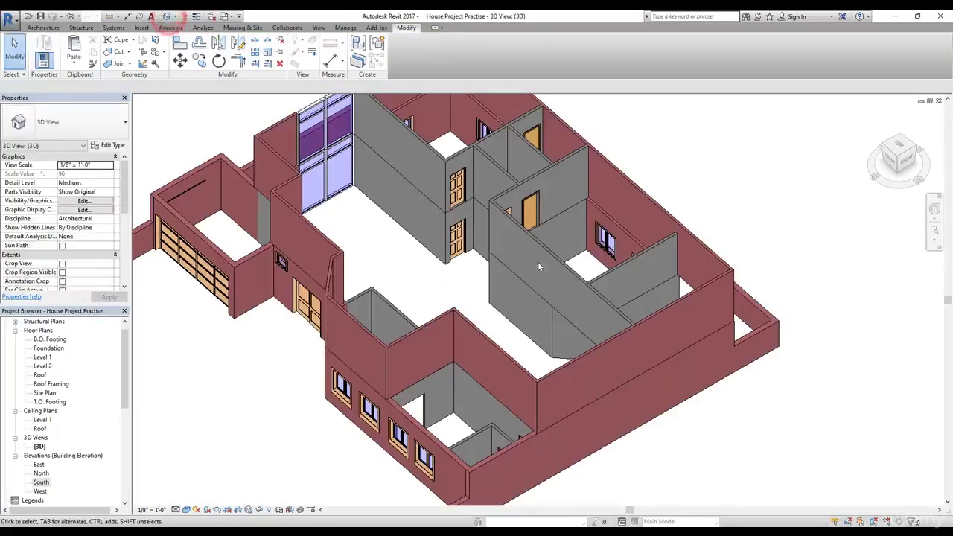
pyautogui.scroll(4, 621, 308)
pyautogui.scroll(-3, 620, 307)
pyautogui.scroll(3, 555, 246)
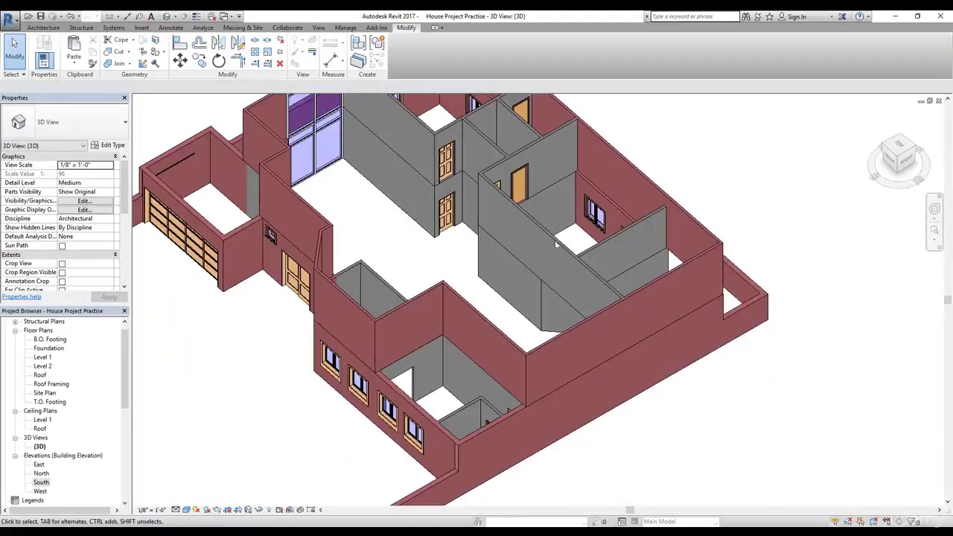
pyautogui.keyDown('shift'); pyautogui.moveTo(567, 293); pyautogui.dragTo(603, 283, button='middle'); pyautogui.keyUp('shift')
pyautogui.moveTo(394, 224); pyautogui.dragTo(466, 297, button='middle')
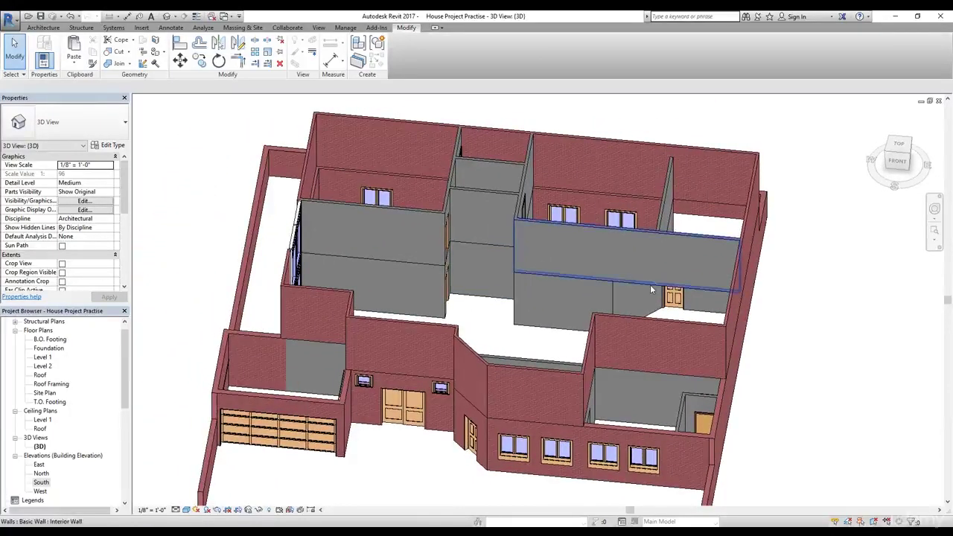
pyautogui.moveTo(519, 312)
pyautogui.keyDown('shift'); pyautogui.mouseDown(button='middle')
pyautogui.moveTo(523, 345)
pyautogui.moveTo(524, 303)
pyautogui.mouseUp(button='middle'); pyautogui.keyUp('shift')
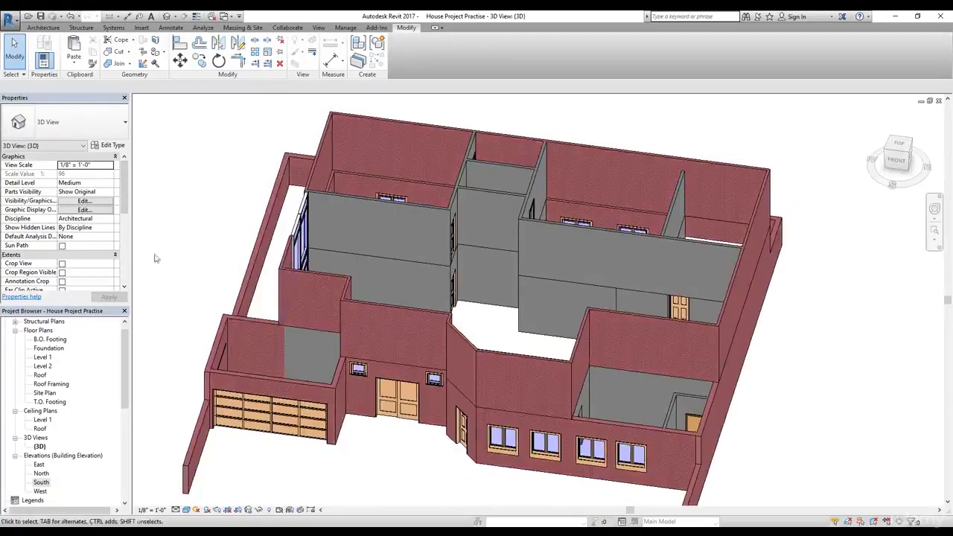
# - On the Level 1 plan, create a 4" Concrete Slab architectural floor with a rectangular boundary from the north-east outer wall corner to the garage's south-west corner
pyautogui.doubleClick(42, 358)
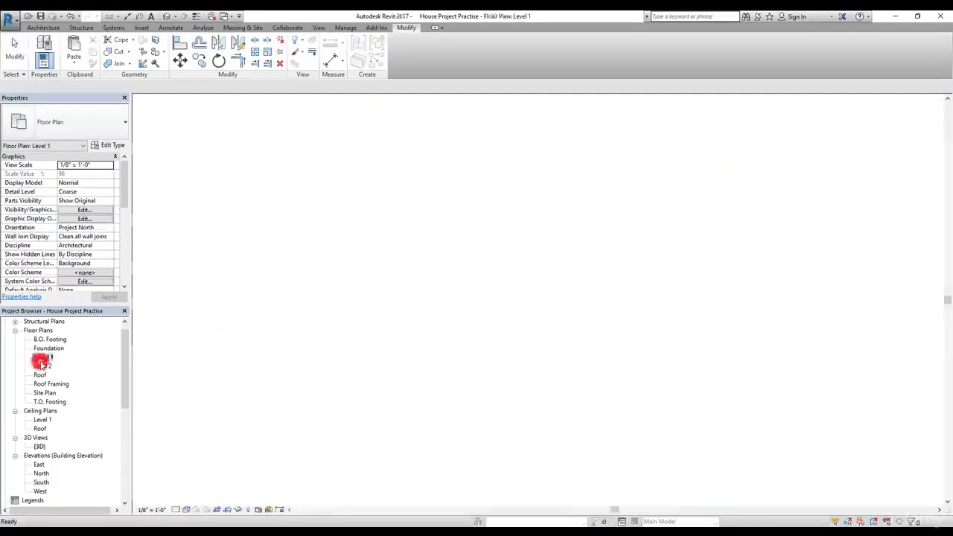
pyautogui.moveTo(705, 175); pyautogui.dragTo(719, 259, button='middle')
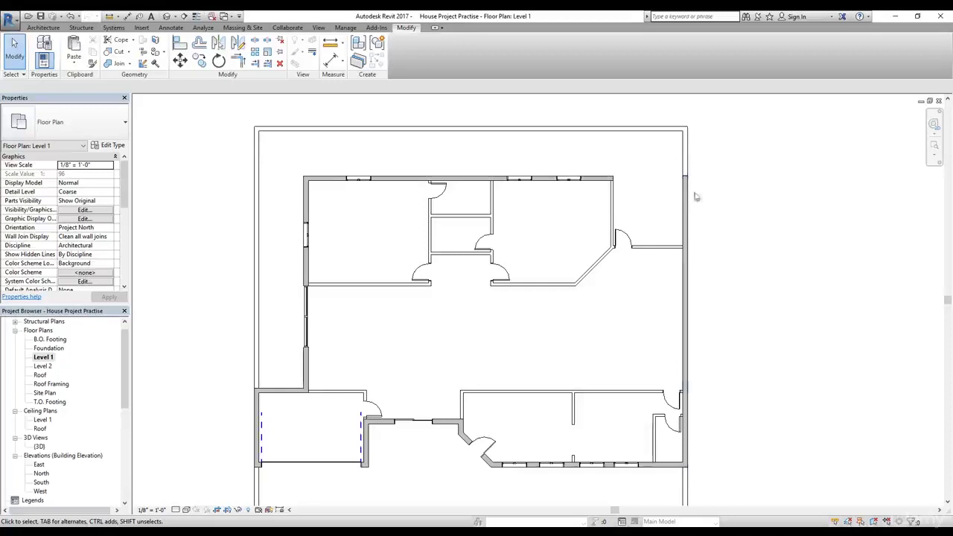
pyautogui.click(44, 28)
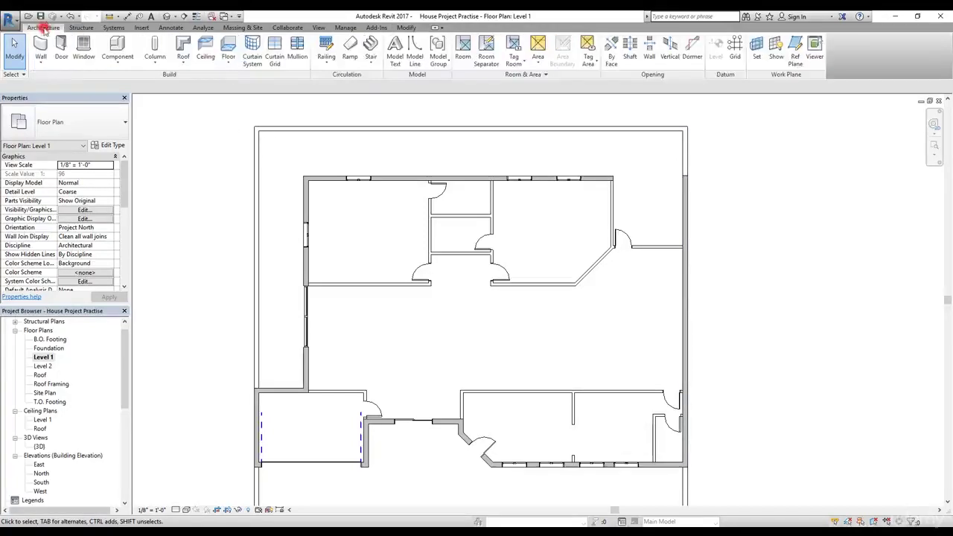
pyautogui.click(223, 64)
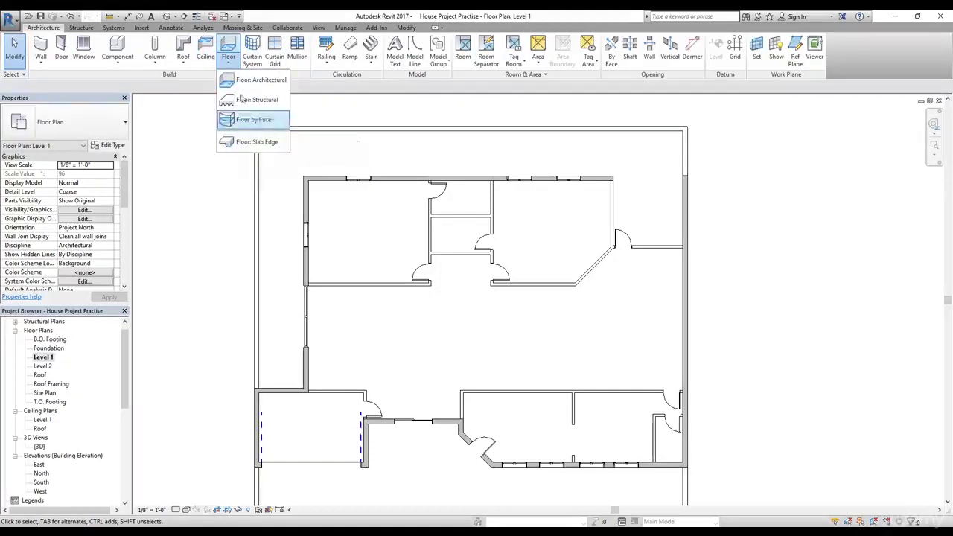
pyautogui.click(255, 84)
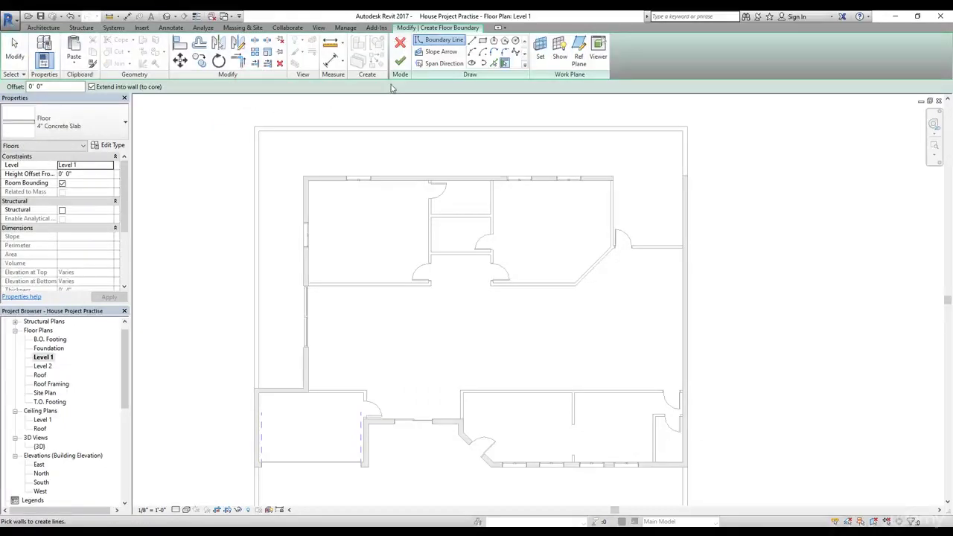
pyautogui.click(483, 43)
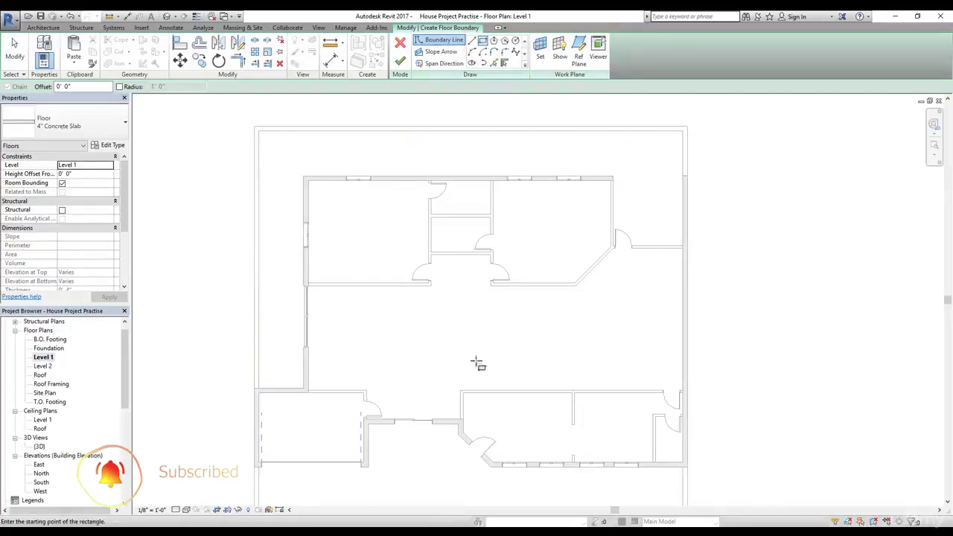
pyautogui.click(689, 127)
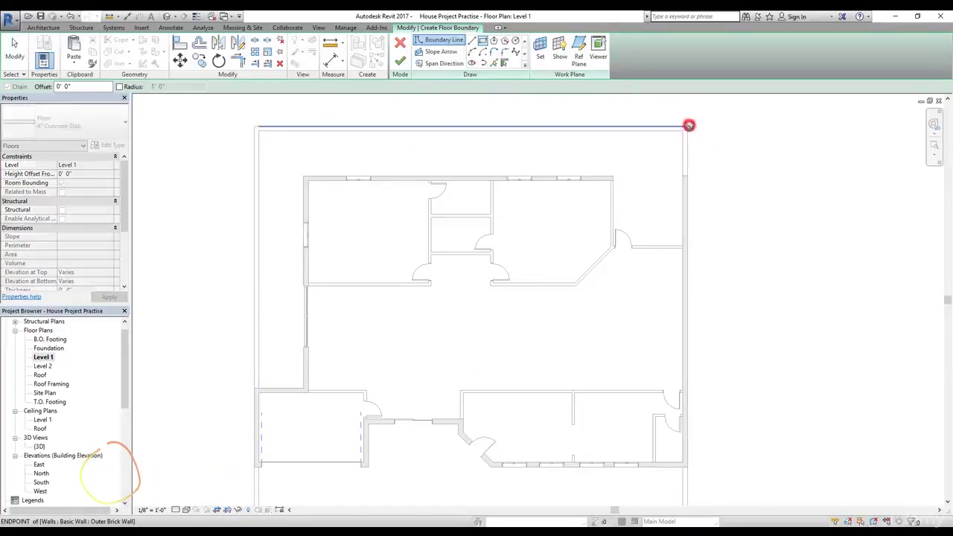
pyautogui.scroll(2, 395, 343)
pyautogui.scroll(2, 368, 333)
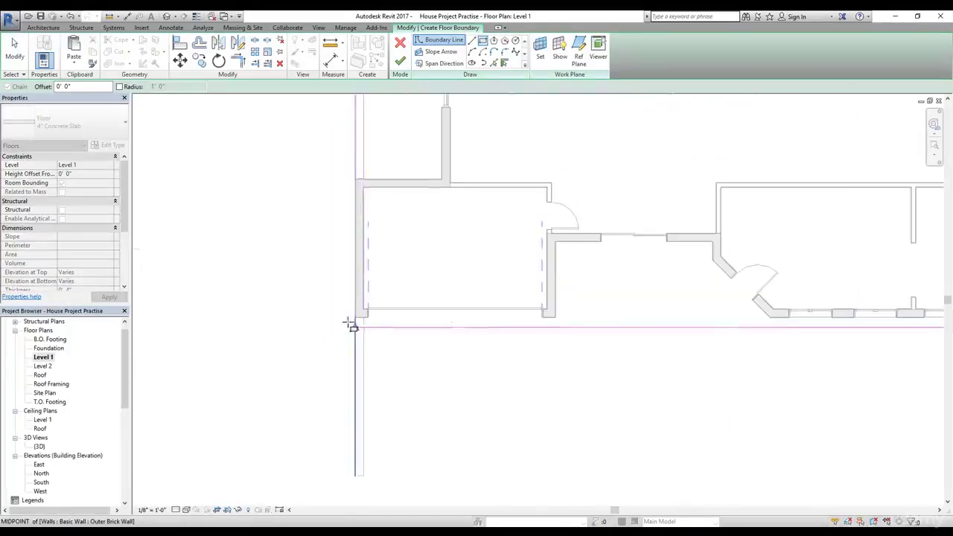
pyautogui.click(355, 319)
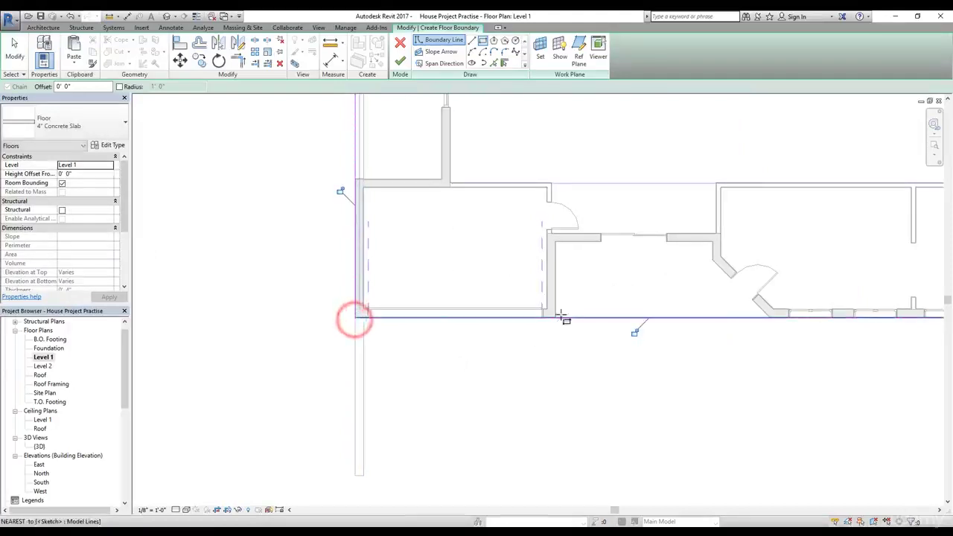
pyautogui.click(402, 65)
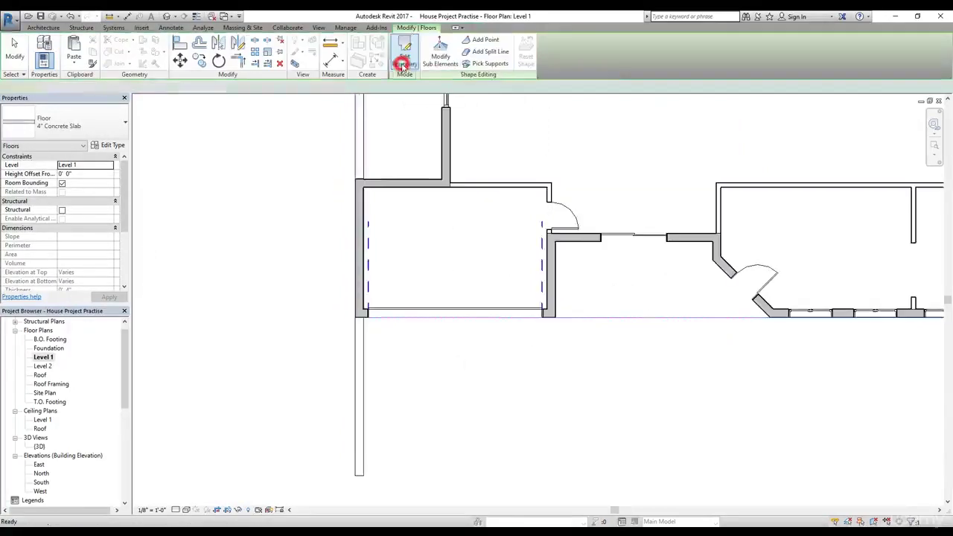
# - Examine the new Level 1 concrete slab around the garage and front entrance in the 3D view
pyautogui.scroll(-3, 636, 357)
pyautogui.moveTo(636, 357); pyautogui.dragTo(634, 369, button='middle')
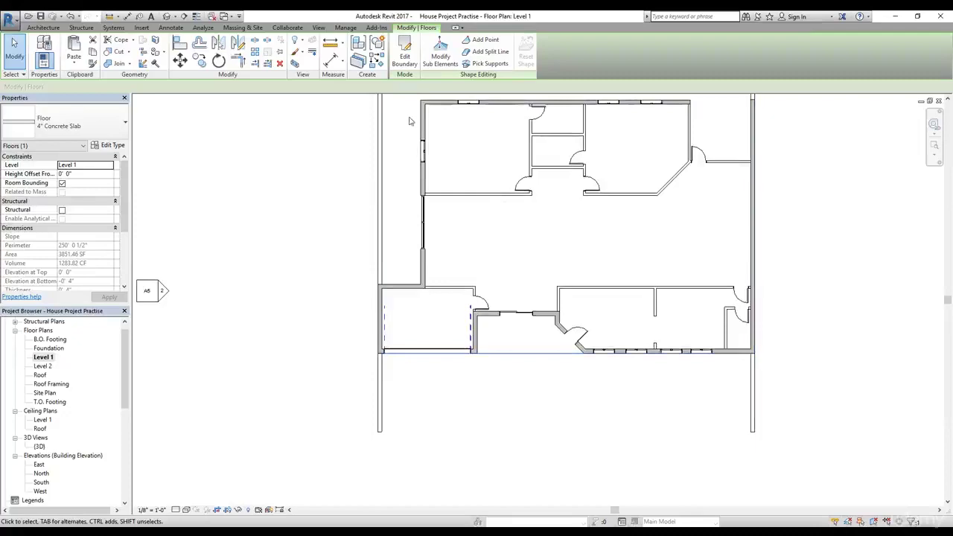
pyautogui.click(183, 17)
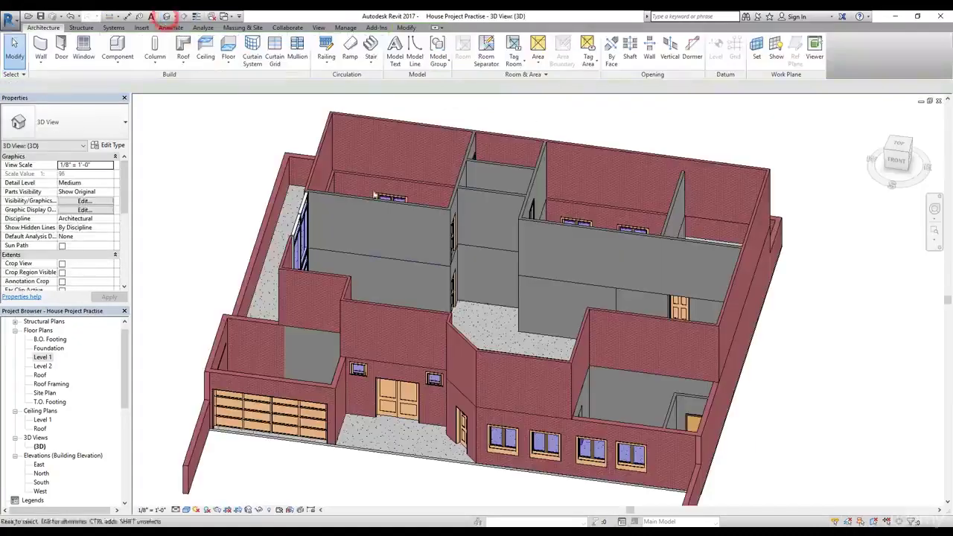
pyautogui.scroll(4, 311, 451)
pyautogui.scroll(1, 311, 452)
pyautogui.moveTo(372, 402); pyautogui.dragTo(524, 264, button='middle')
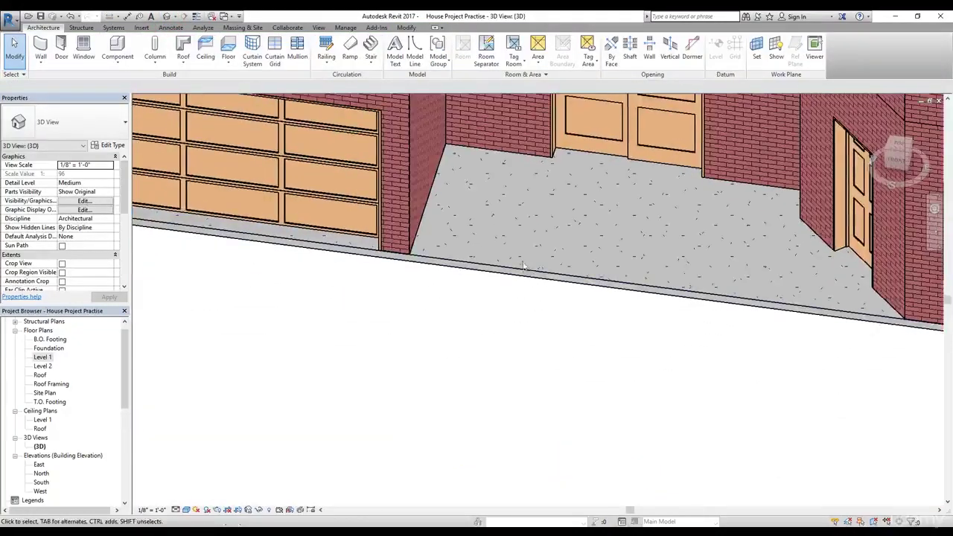
pyautogui.scroll(-2, 503, 297)
pyautogui.keyDown('shift'); pyautogui.moveTo(513, 304); pyautogui.dragTo(547, 347, button='middle'); pyautogui.keyUp('shift')
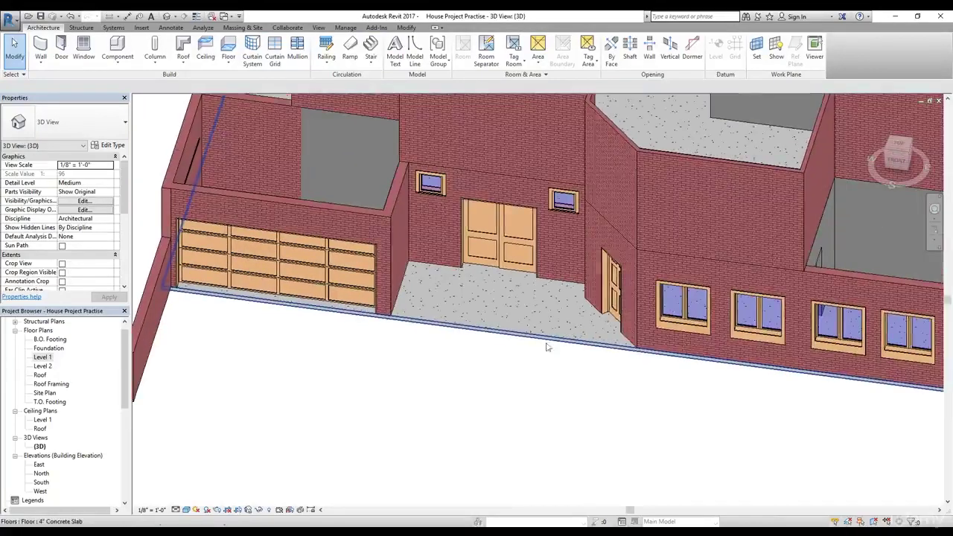
pyautogui.keyDown('shift'); pyautogui.moveTo(586, 383); pyautogui.dragTo(695, 357, button='middle'); pyautogui.keyUp('shift')
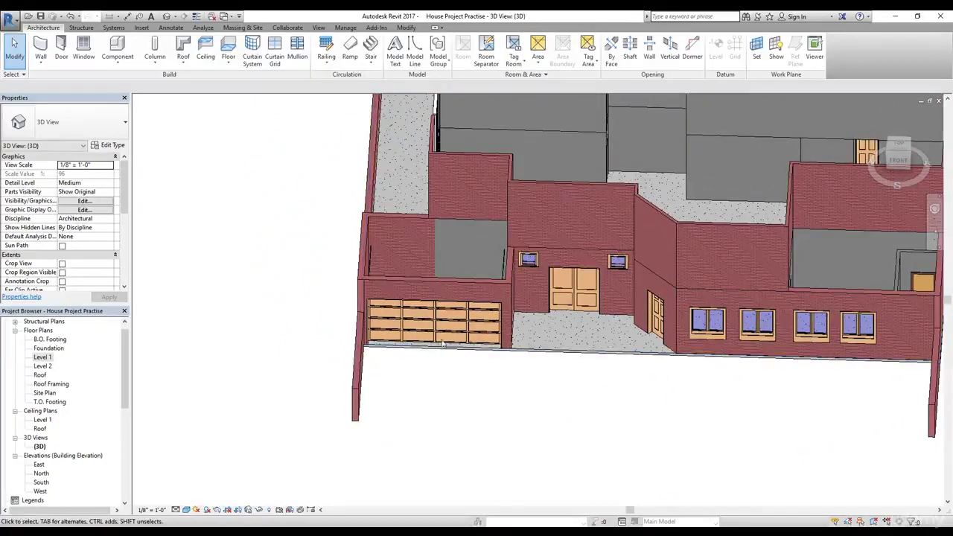
# - On the Level 2 plan, start a 4" Concrete Slab floor and draw its boundary line along the north wall's centreline from the east corner to the west corner
pyautogui.doubleClick(47, 367)
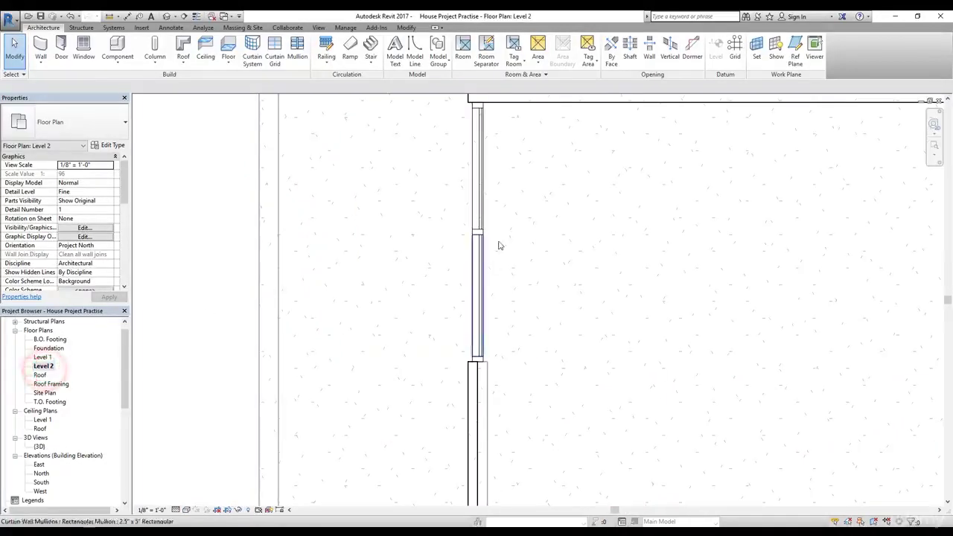
pyautogui.scroll(-2, 493, 249)
pyautogui.moveTo(691, 251); pyautogui.dragTo(534, 307, button='middle')
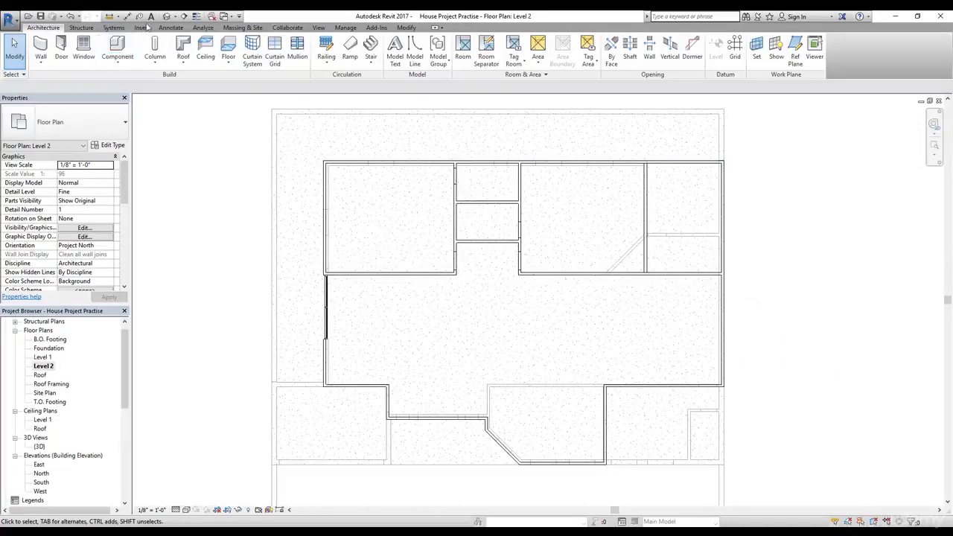
pyautogui.click(229, 49)
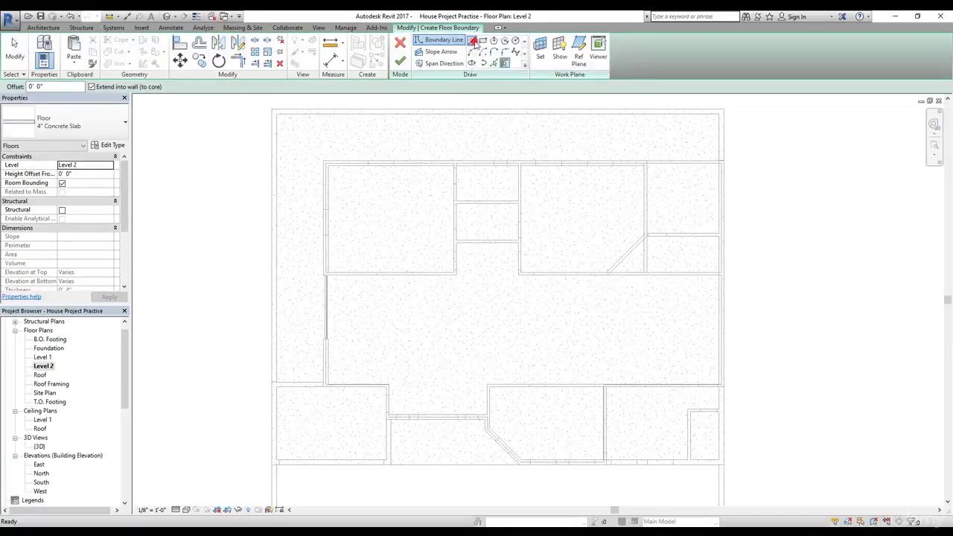
pyautogui.click(473, 41)
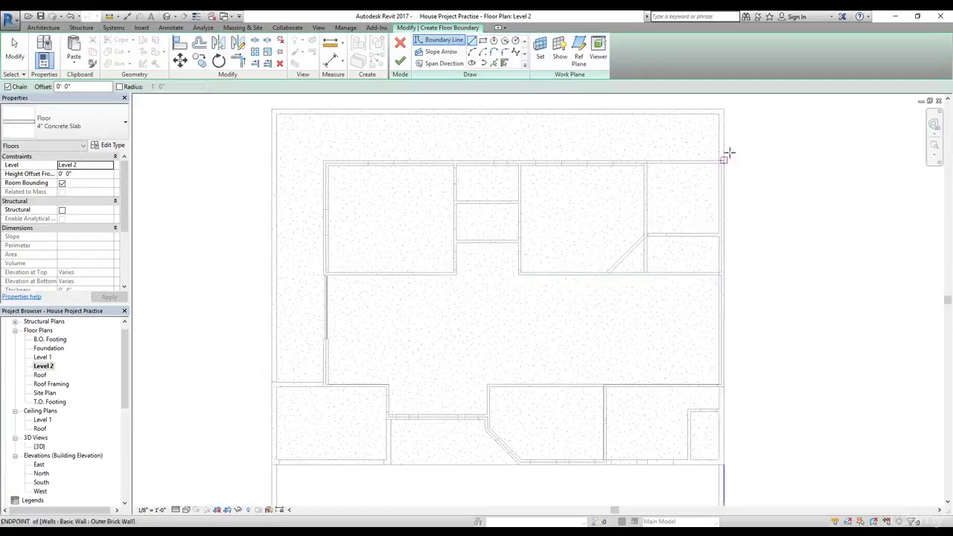
pyautogui.scroll(5, 719, 156)
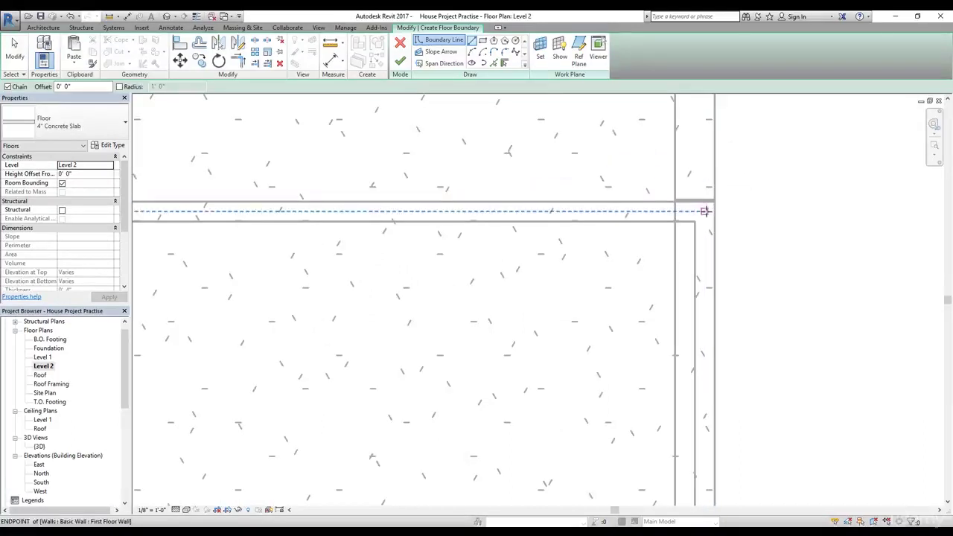
pyautogui.click(705, 211)
pyautogui.scroll(-4, 704, 212)
pyautogui.moveTo(612, 250); pyautogui.dragTo(886, 207, button='middle')
pyautogui.scroll(1, 589, 223)
pyautogui.scroll(5, 316, 184)
pyautogui.click(308, 186)
# - Continue the floor boundary south along the west wall's centreline, then about 7' 9 3/4" west to the centreline of the garage's outer wall
pyautogui.scroll(-3, 309, 186)
pyautogui.moveTo(323, 365); pyautogui.dragTo(413, 135, button='middle')
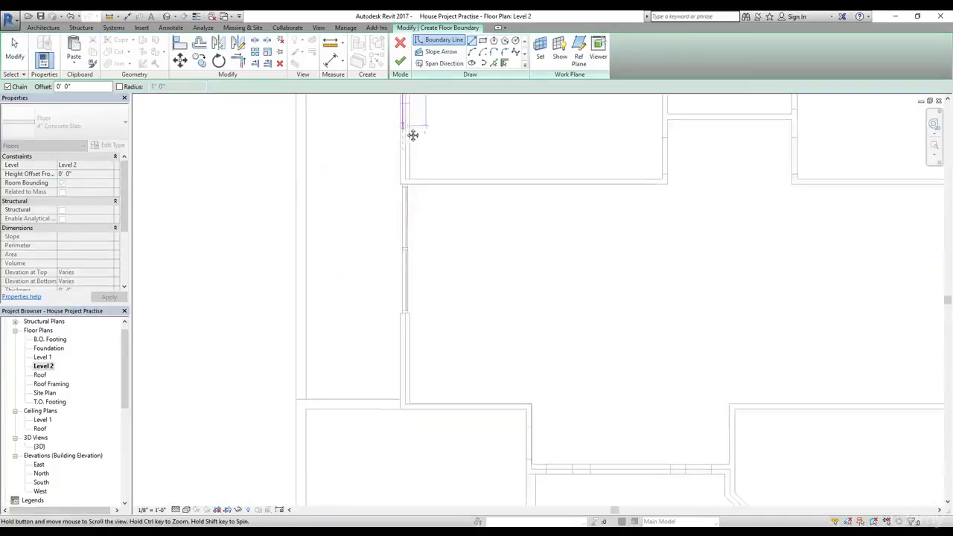
pyautogui.scroll(-2, 404, 276)
pyautogui.scroll(3, 397, 340)
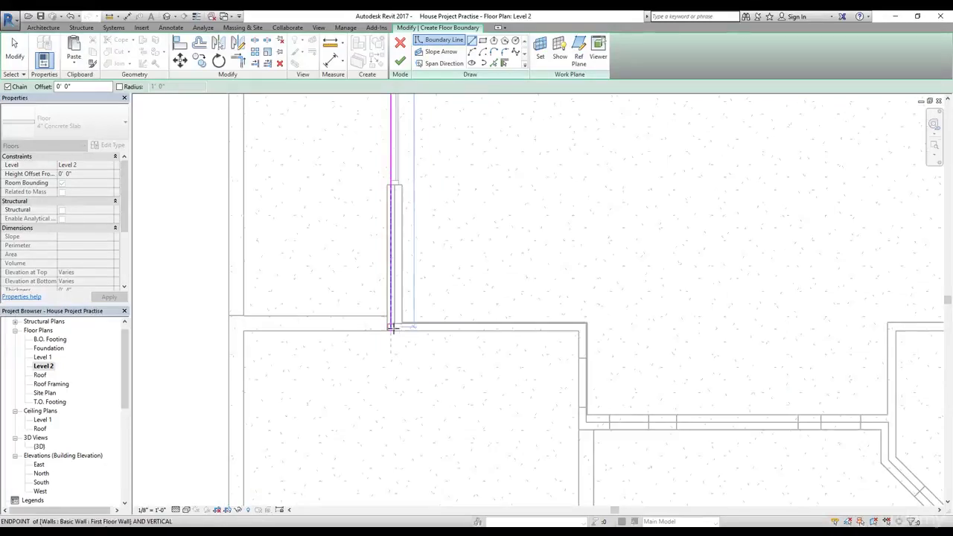
pyautogui.click(392, 327)
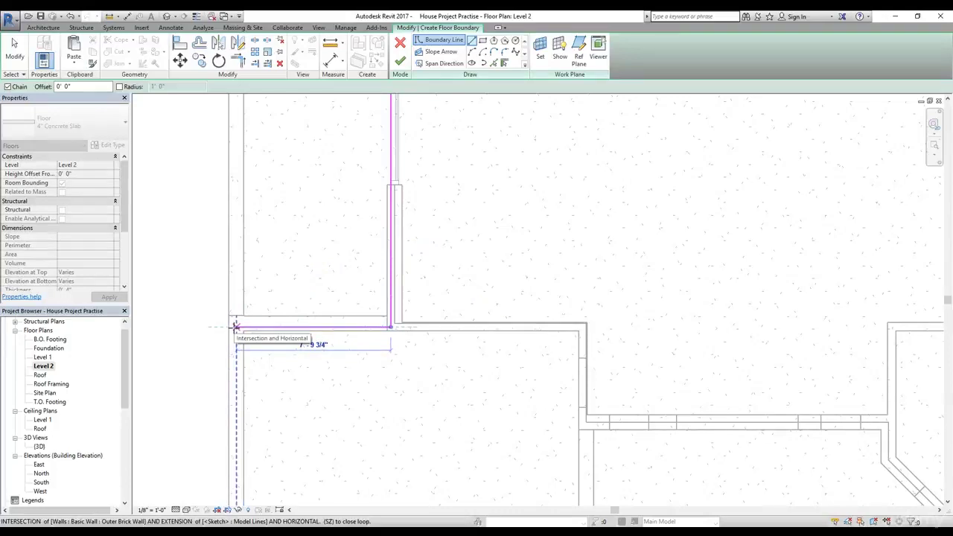
pyautogui.click(236, 327)
# - Continue the boundary about 11' 9 3/4" south along the garage's west wall and about 17' 8 1/2" east to its east wall
pyautogui.scroll(3, 283, 277)
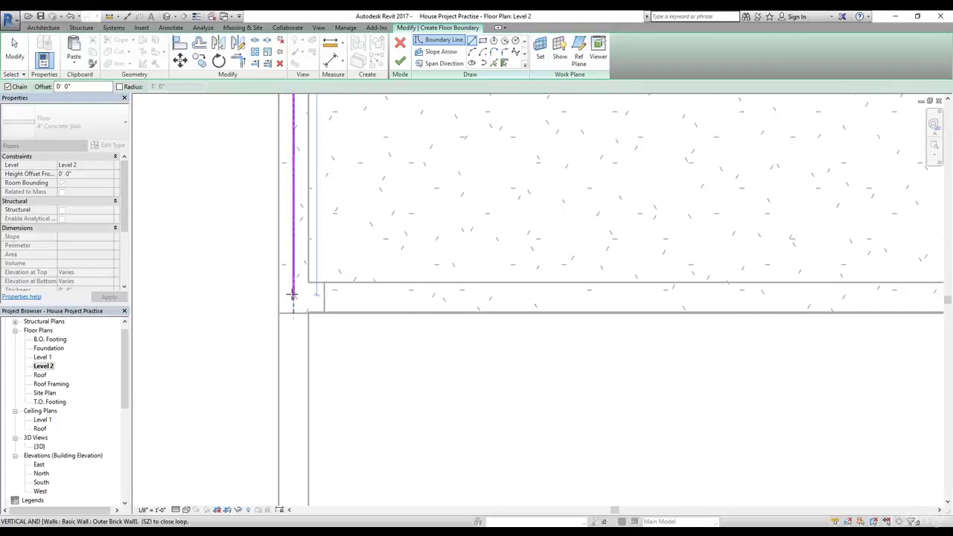
pyautogui.click(293, 295)
pyautogui.scroll(-3, 293, 295)
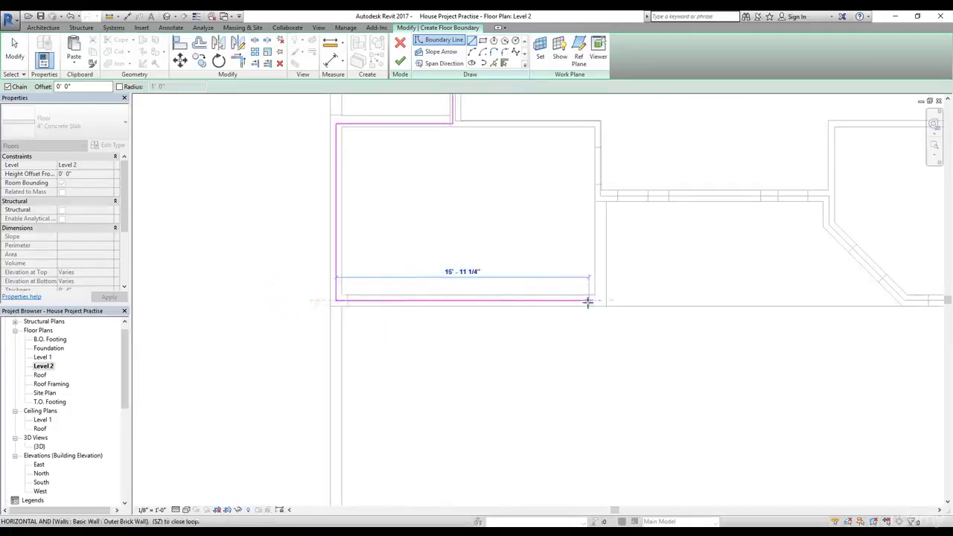
pyautogui.click(598, 300)
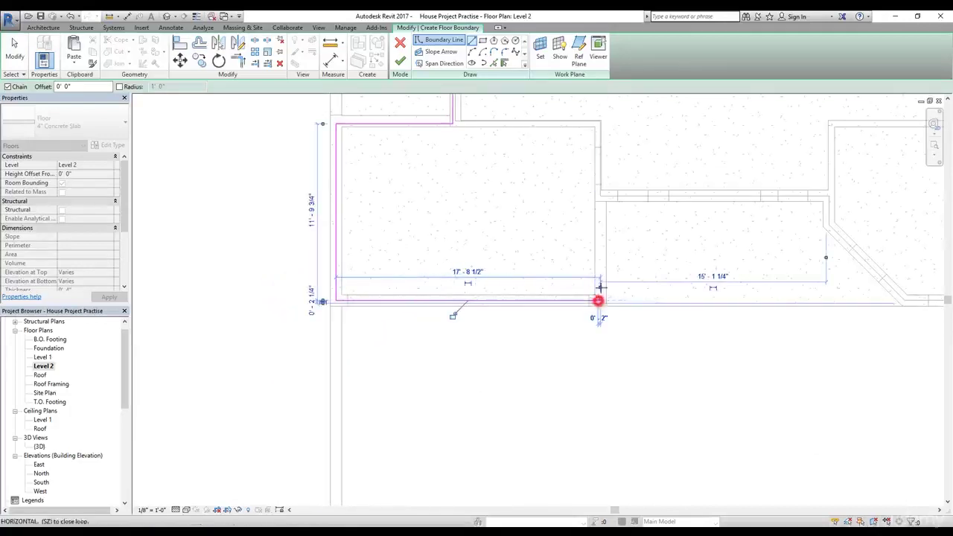
pyautogui.click(601, 195)
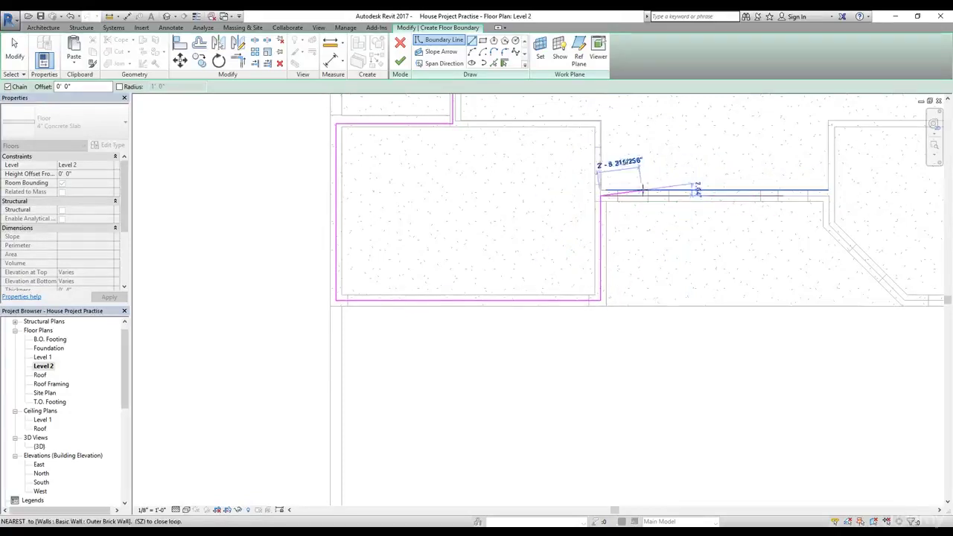
pyautogui.press('Escape')
pyautogui.press('Escape')
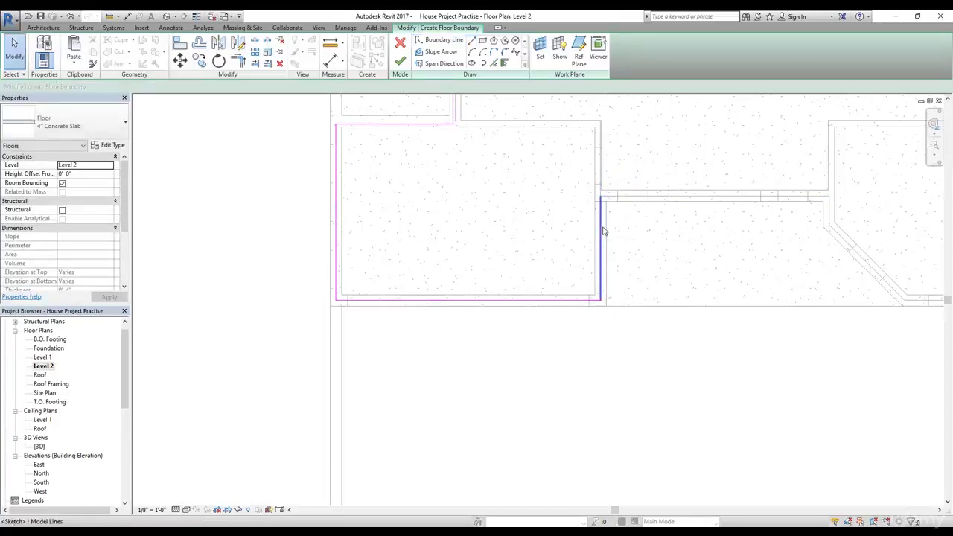
pyautogui.click(602, 226)
pyautogui.press('Delete')
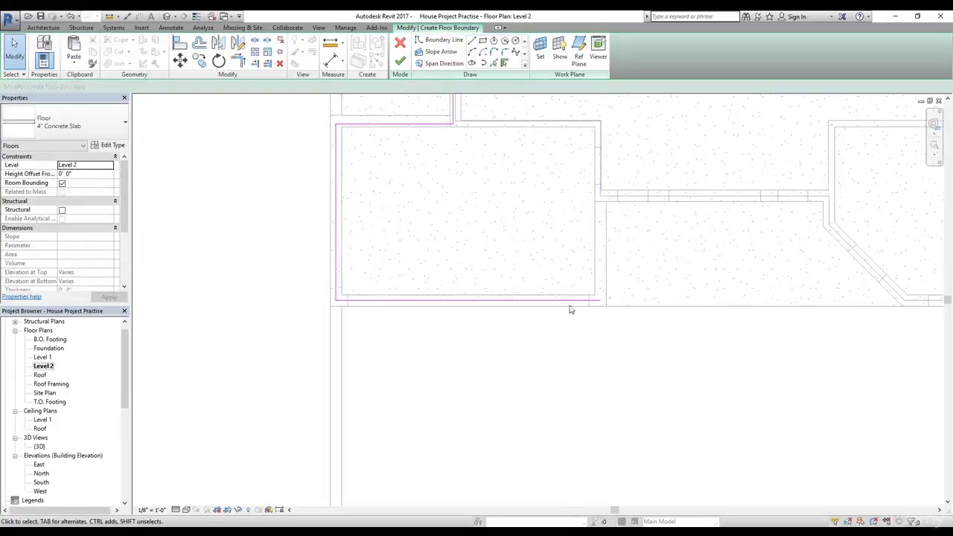
# - Extend the southern boundary line past the garage to the east outer wall's centreline, making it about 69' 3" long
pyautogui.click(573, 303)
pyautogui.scroll(-2, 641, 179)
pyautogui.moveTo(640, 179)
pyautogui.mouseDown(button='middle')
pyautogui.moveTo(531, 240)
pyautogui.moveTo(355, 250)
pyautogui.mouseUp(button='middle')
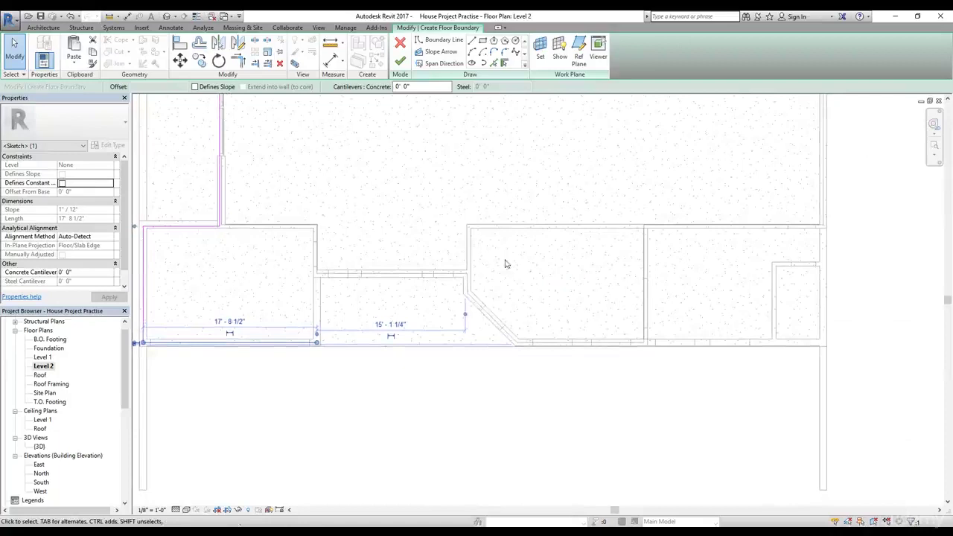
pyautogui.moveTo(318, 345); pyautogui.dragTo(734, 336)
pyautogui.moveTo(822, 343); pyautogui.dragTo(824, 342)
# - Close the Level 2 floor boundary with a line along the east wall's centreline from the north corner to the south corner
pyautogui.scroll(-2, 782, 197)
pyautogui.moveTo(782, 202); pyautogui.dragTo(594, 317, button='middle')
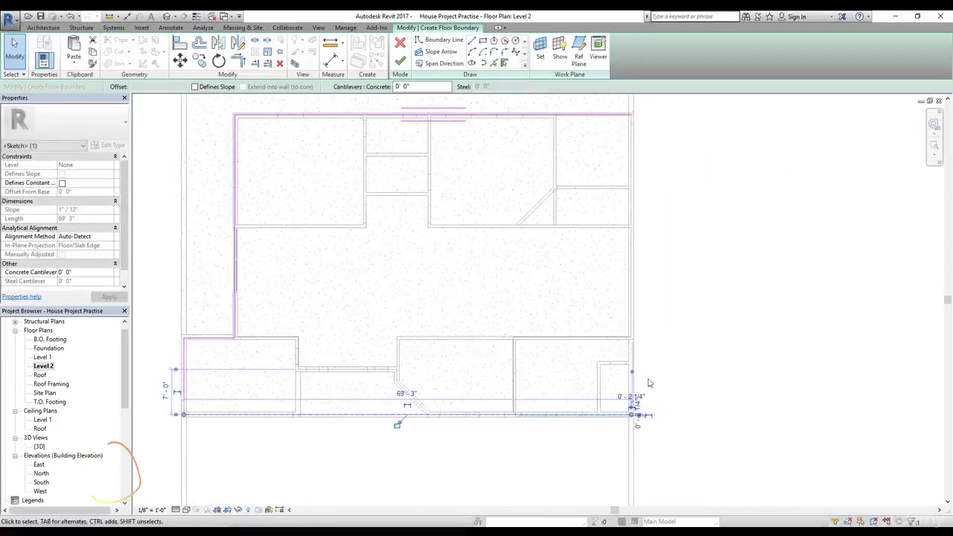
pyautogui.click(471, 39)
pyautogui.click(631, 114)
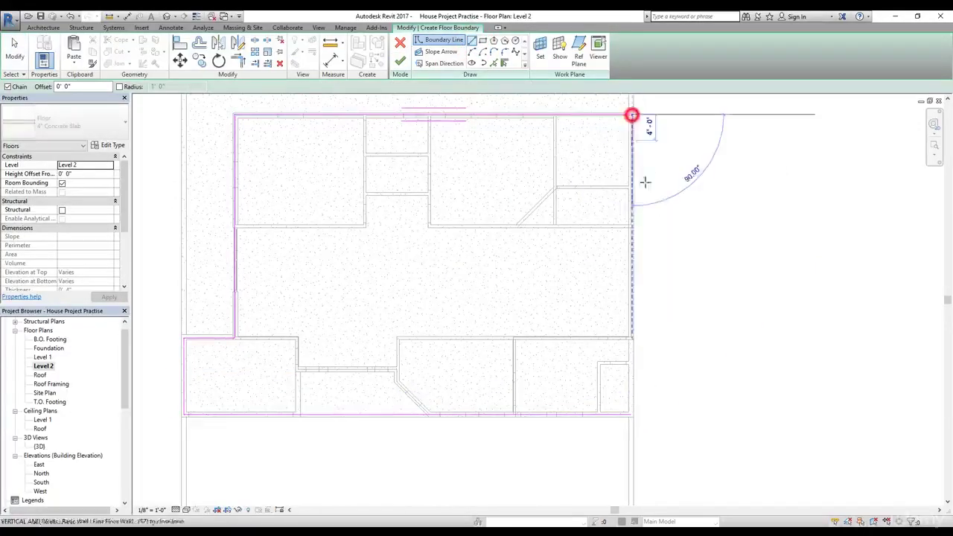
pyautogui.scroll(2, 628, 415)
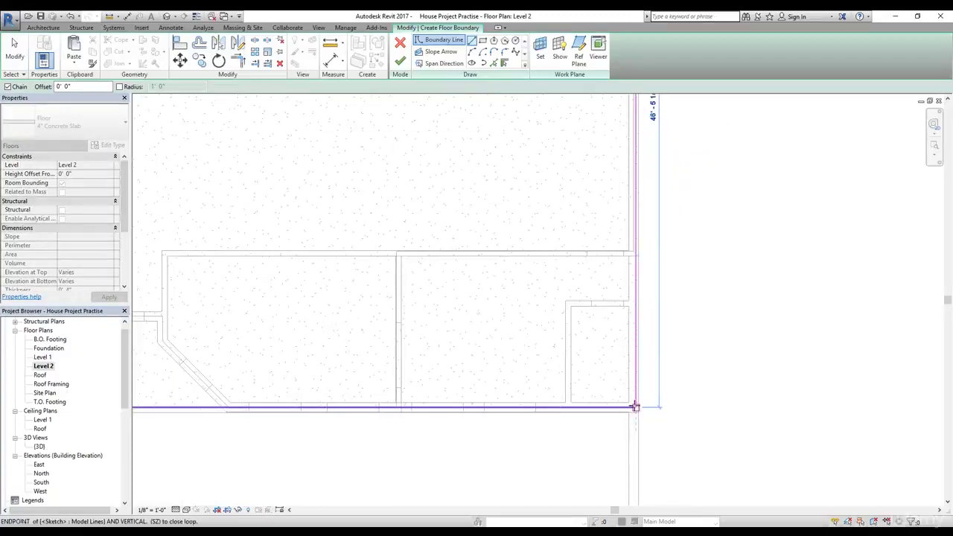
pyautogui.click(635, 407)
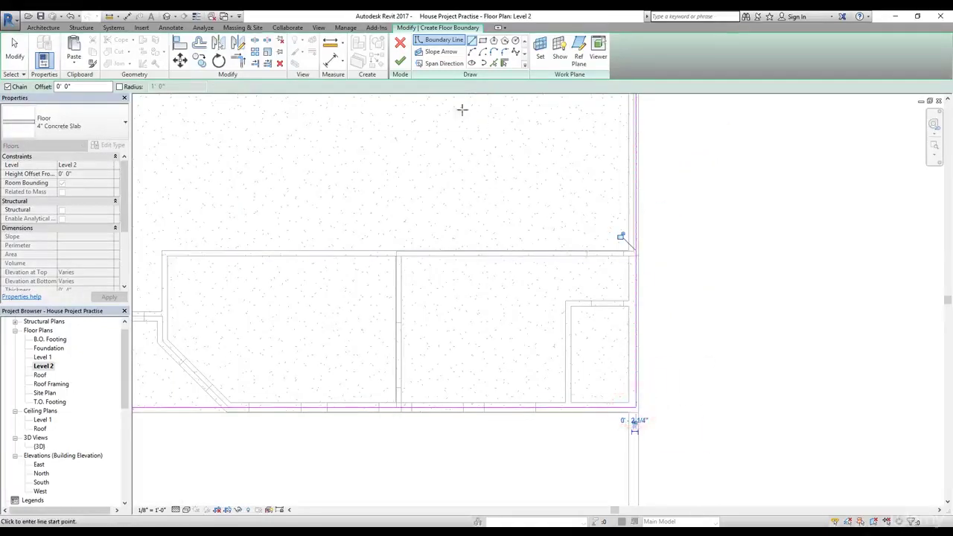
# - Finish the Level 2 floor sketch without attaching the walls below to the slab's bottom
pyautogui.click(401, 58)
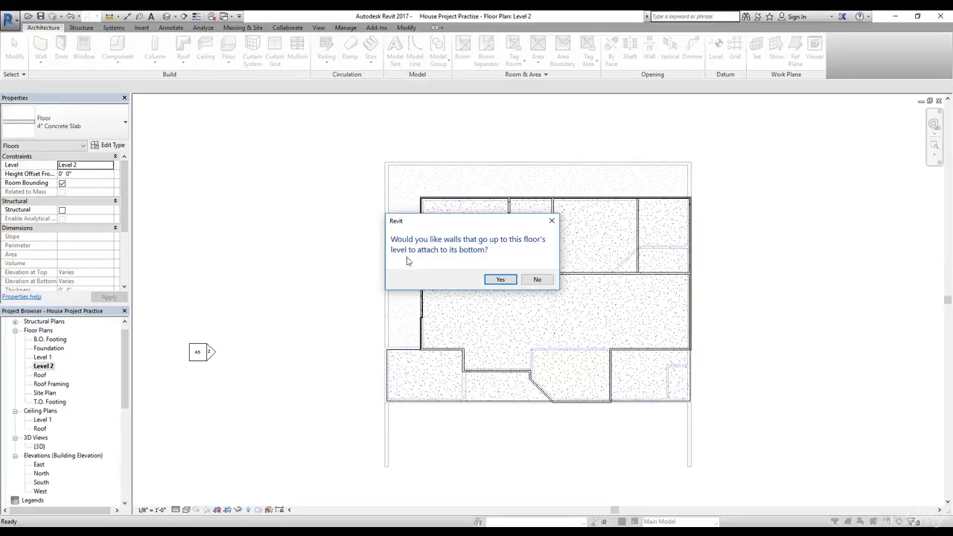
pyautogui.click(537, 280)
pyautogui.scroll(-3, 569, 296)
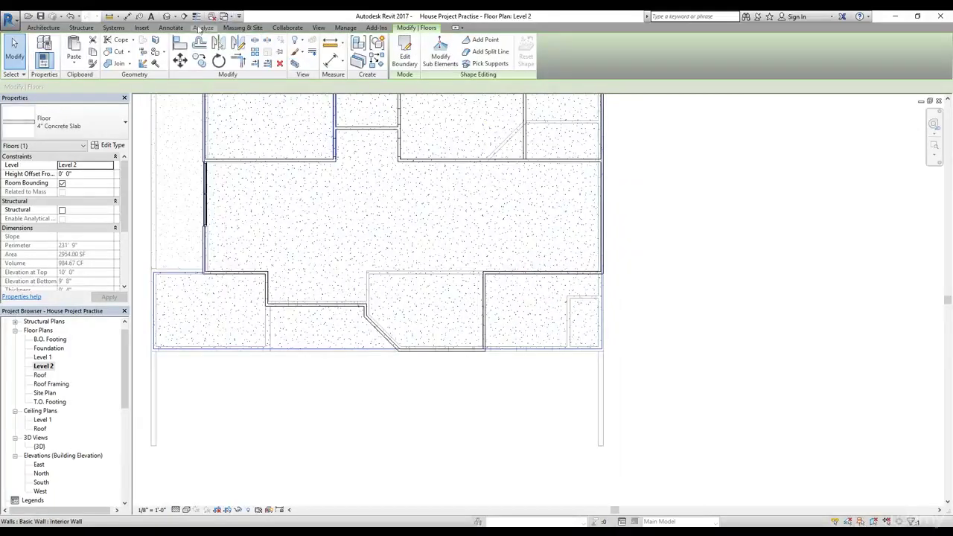
# - Show the house in the 3D view from the garage side and set the visual style to Shaded
pyautogui.click(168, 16)
pyautogui.scroll(5, 504, 242)
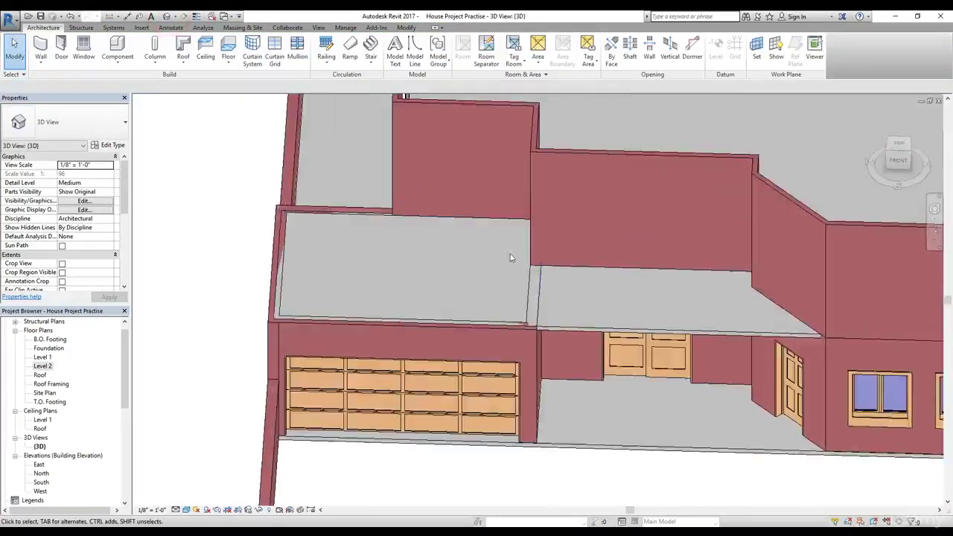
pyautogui.scroll(-5, 611, 298)
pyautogui.keyDown('shift'); pyautogui.moveTo(646, 301); pyautogui.dragTo(461, 308, button='middle'); pyautogui.keyUp('shift')
pyautogui.click(186, 510)
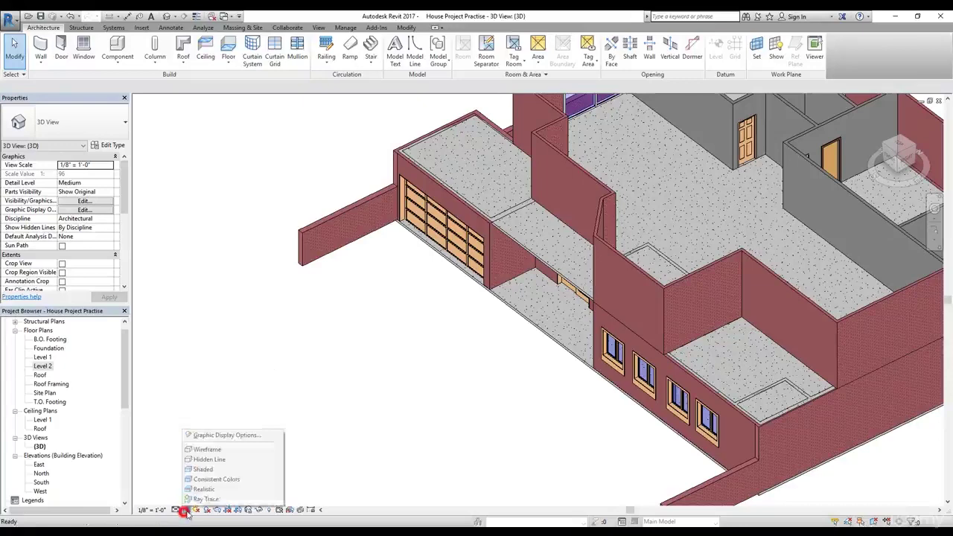
pyautogui.click(208, 469)
pyautogui.scroll(-4, 372, 409)
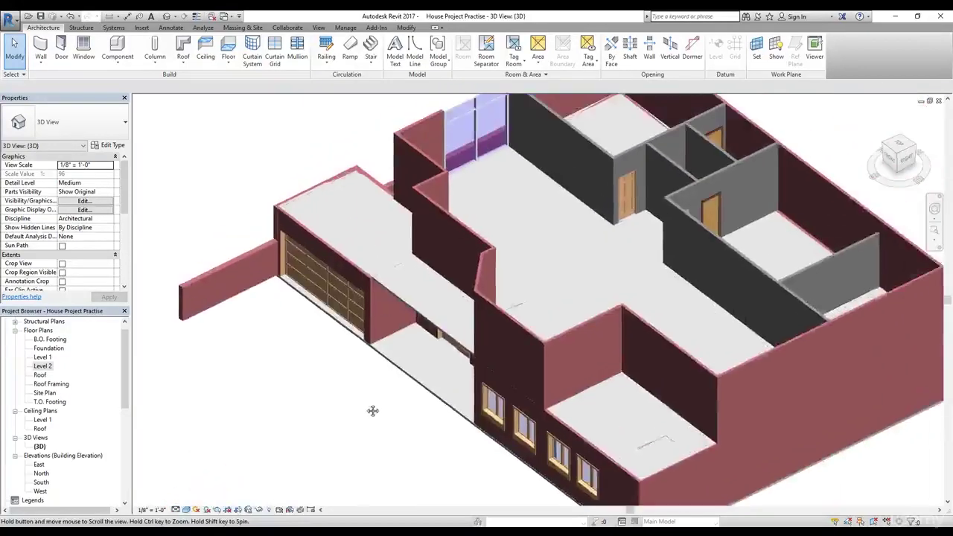
# - Edit the Level 2 slab's boundary and move its south line outward to the outer face of the garage's front wall
pyautogui.scroll(6, 383, 417)
pyautogui.scroll(5, 426, 303)
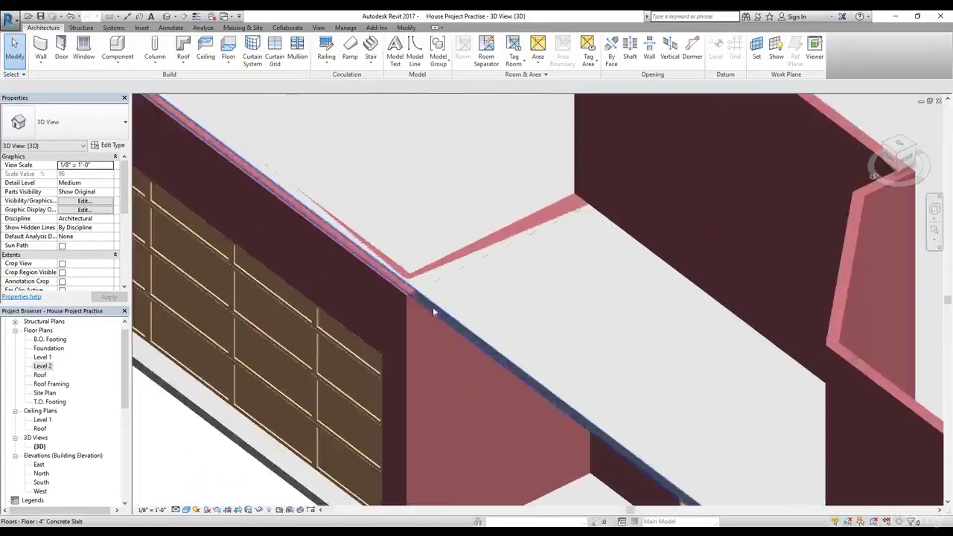
pyautogui.scroll(2, 429, 305)
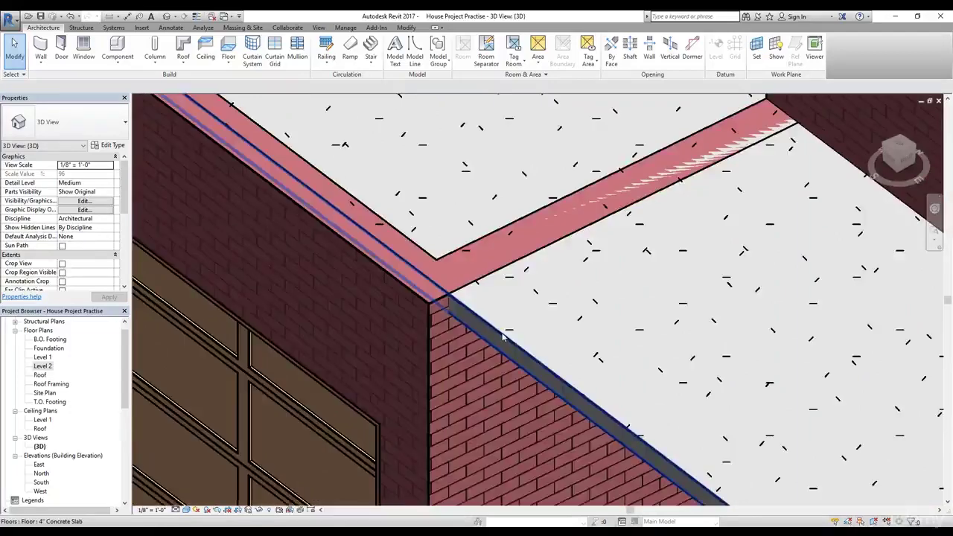
pyautogui.click(503, 335)
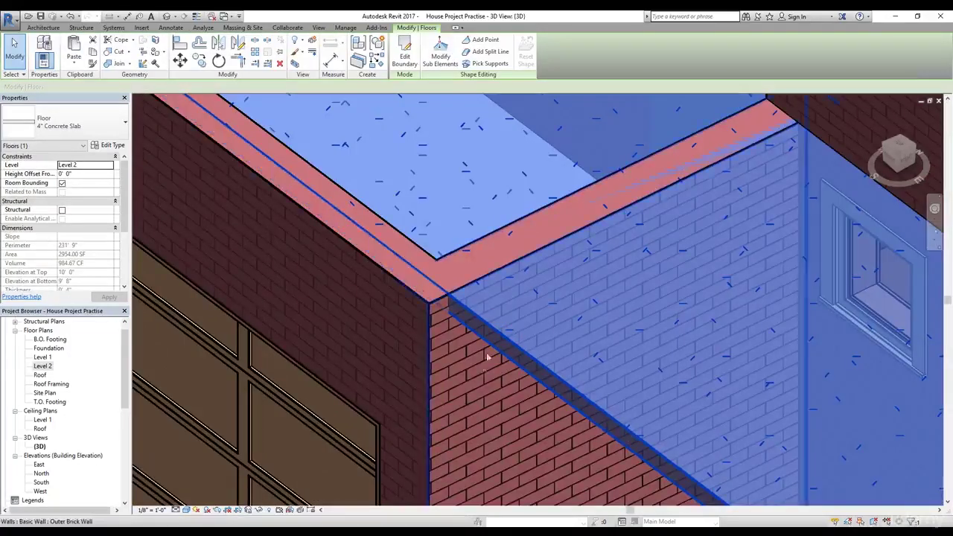
pyautogui.click(412, 48)
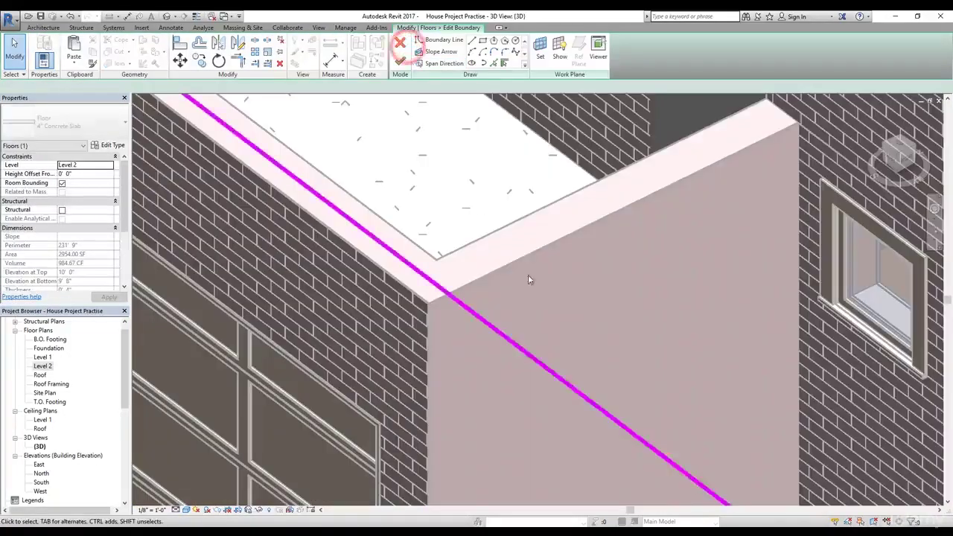
pyautogui.scroll(-3, 528, 275)
pyautogui.scroll(1, 512, 295)
pyautogui.click(511, 292)
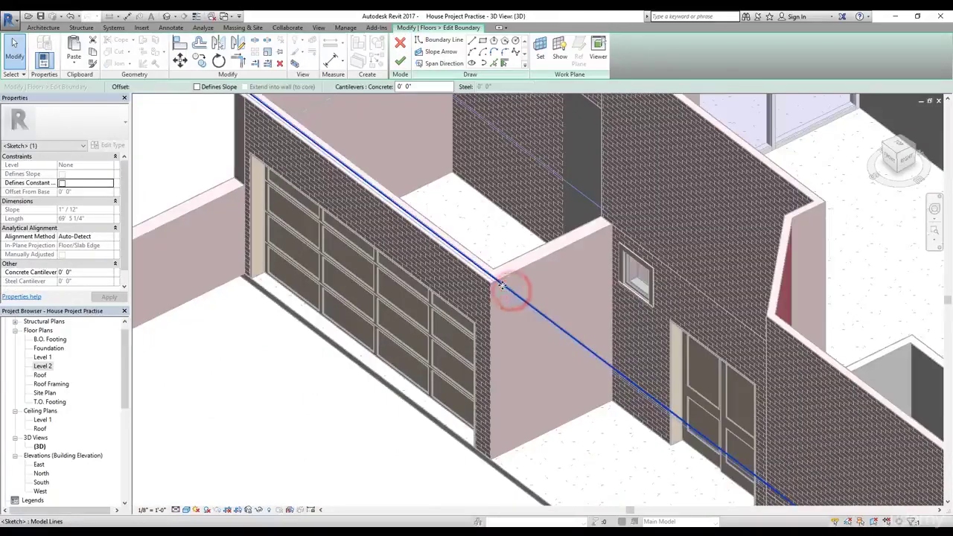
pyautogui.moveTo(493, 288); pyautogui.dragTo(492, 297)
# - Move the slab's west boundary line at the garage outward to the outer face of the garage side wall
pyautogui.scroll(-3, 359, 285)
pyautogui.scroll(1, 280, 137)
pyautogui.moveTo(280, 137); pyautogui.dragTo(334, 245, button='middle')
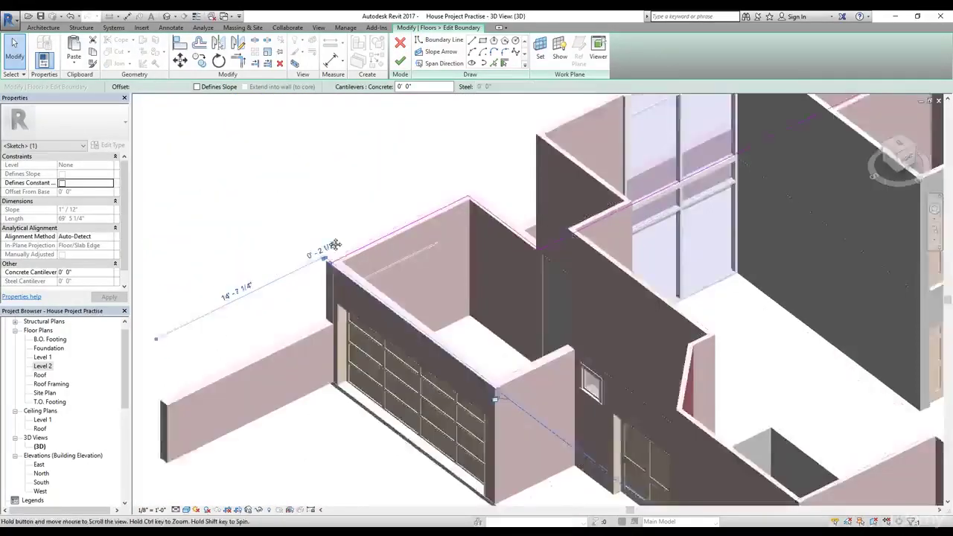
pyautogui.scroll(-1, 344, 244)
pyautogui.scroll(5, 348, 246)
pyautogui.click(436, 341)
pyautogui.click(438, 351)
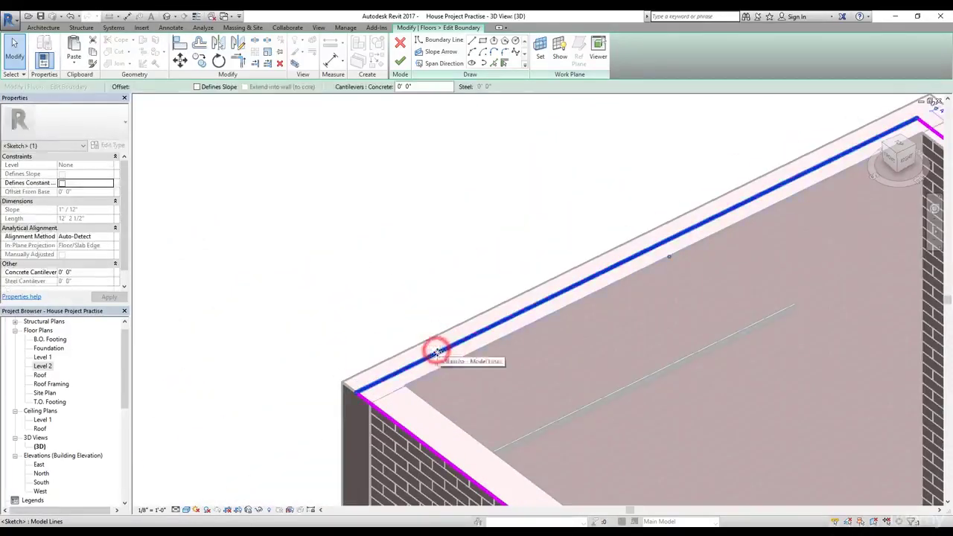
pyautogui.moveTo(437, 352); pyautogui.dragTo(427, 344)
# - Move the slab's east boundary line outward to the outer face of the east brick wall
pyautogui.scroll(-5, 440, 328)
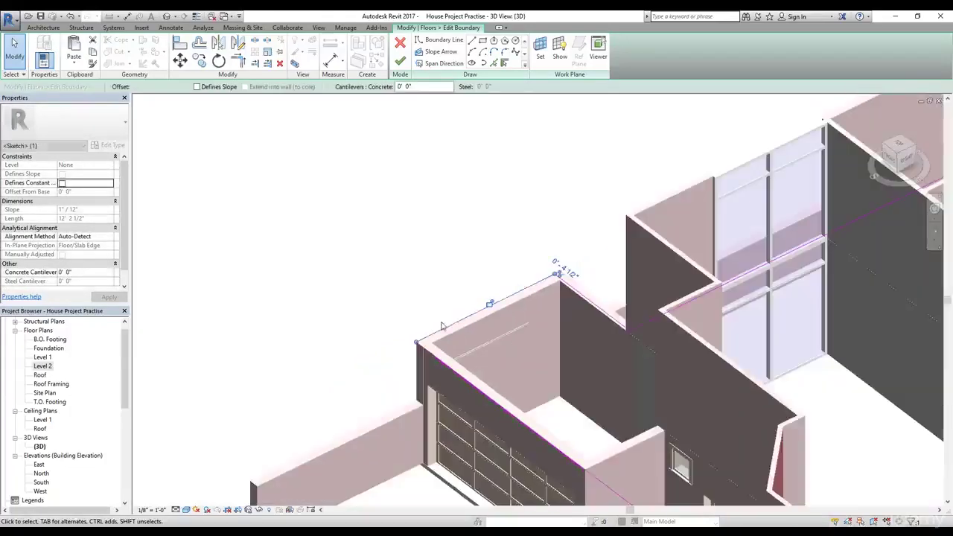
pyautogui.scroll(4, 687, 304)
pyautogui.keyDown('shift'); pyautogui.moveTo(636, 353); pyautogui.dragTo(853, 309, button='middle'); pyautogui.keyUp('shift')
pyautogui.moveTo(321, 181); pyautogui.dragTo(588, 395, button='middle')
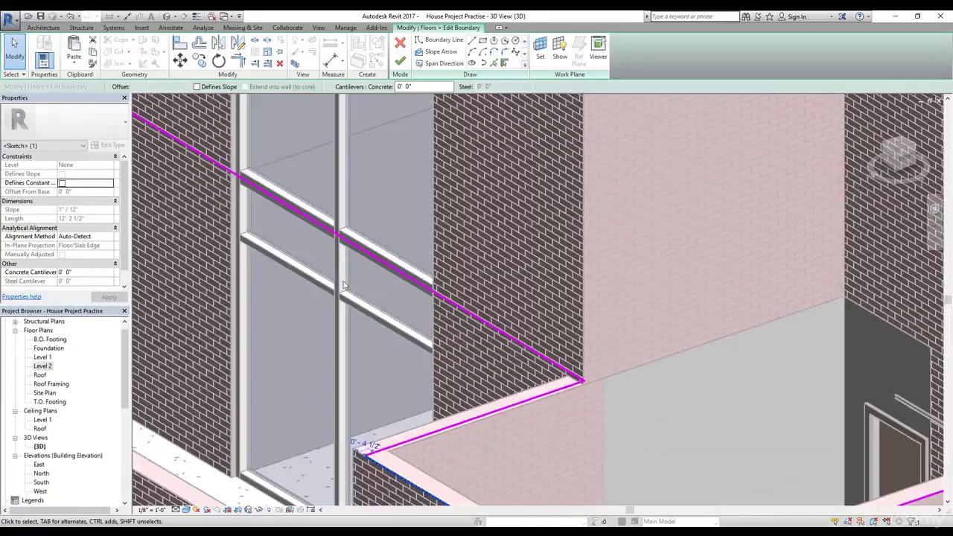
pyautogui.scroll(-5, 491, 308)
pyautogui.moveTo(640, 304); pyautogui.dragTo(219, 332, button='middle')
pyautogui.click(691, 269)
pyautogui.scroll(6, 693, 269)
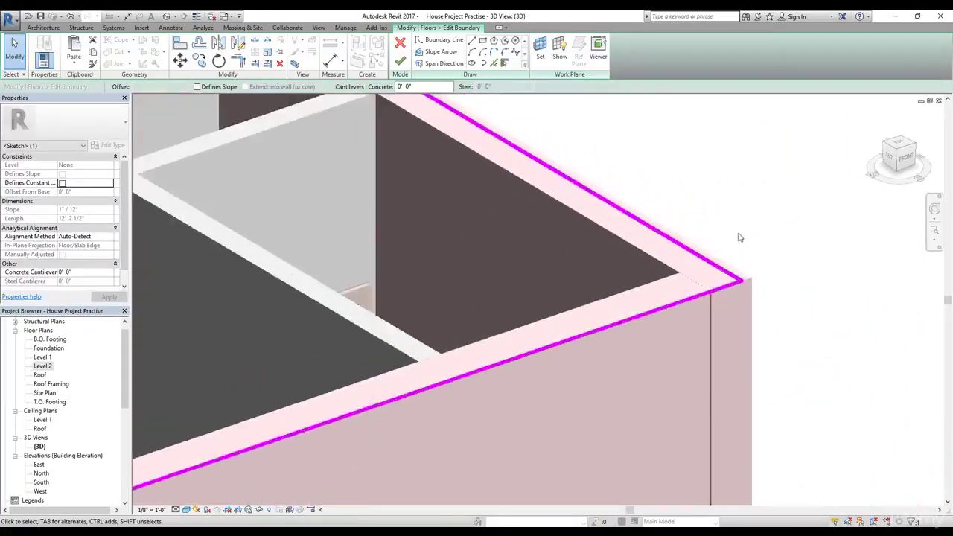
pyautogui.click(715, 270)
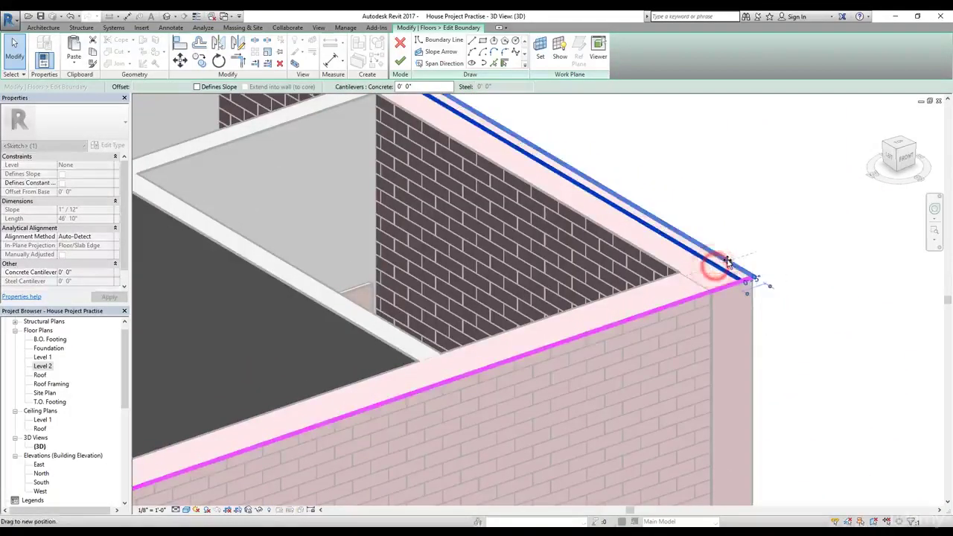
pyautogui.scroll(-2, 767, 228)
pyautogui.scroll(-3, 767, 229)
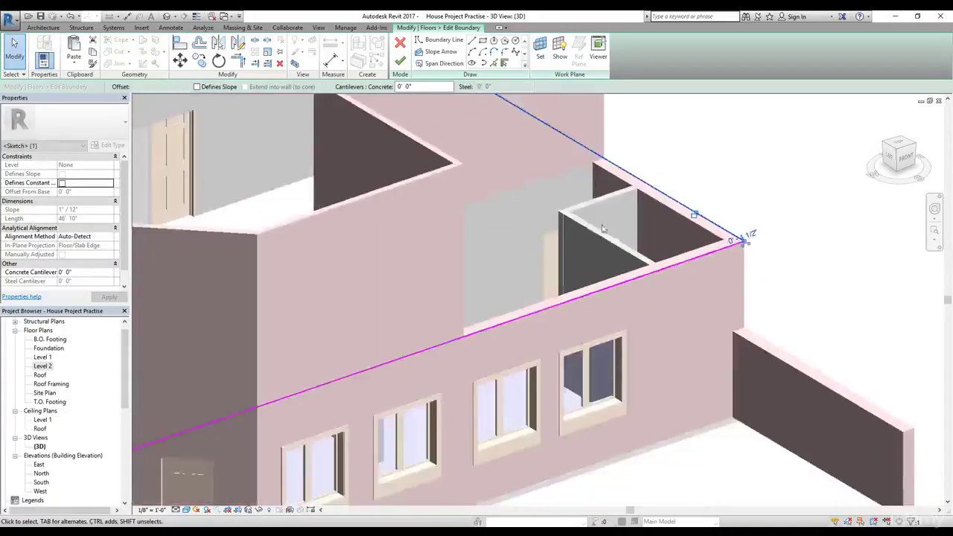
# - Finish the boundary edit, attach the walls below to the slab's bottom, and delete the conflicting curtain wall mullion elements
pyautogui.keyDown('shift'); pyautogui.moveTo(740, 238); pyautogui.dragTo(519, 285, button='middle'); pyautogui.keyUp('shift')
pyautogui.moveTo(382, 144); pyautogui.dragTo(767, 321, button='middle')
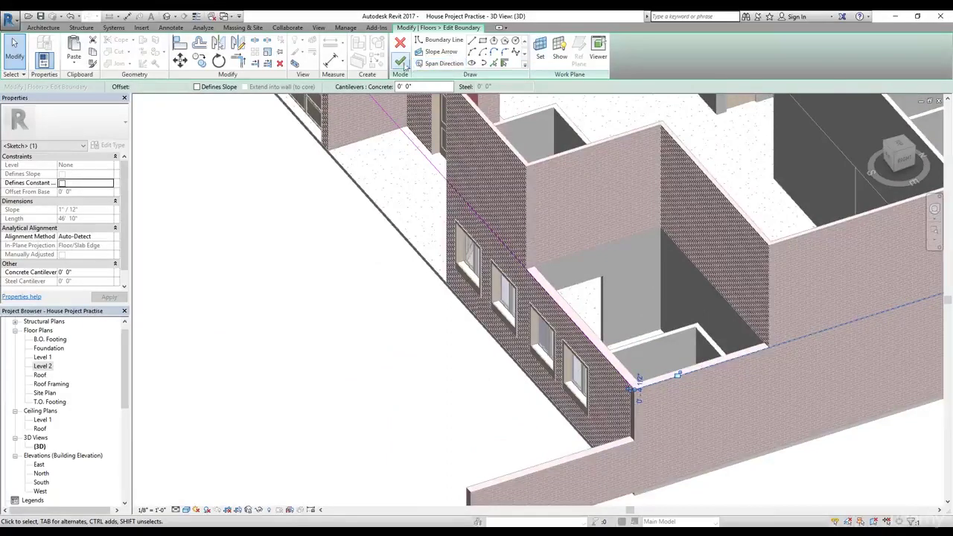
pyautogui.click(400, 63)
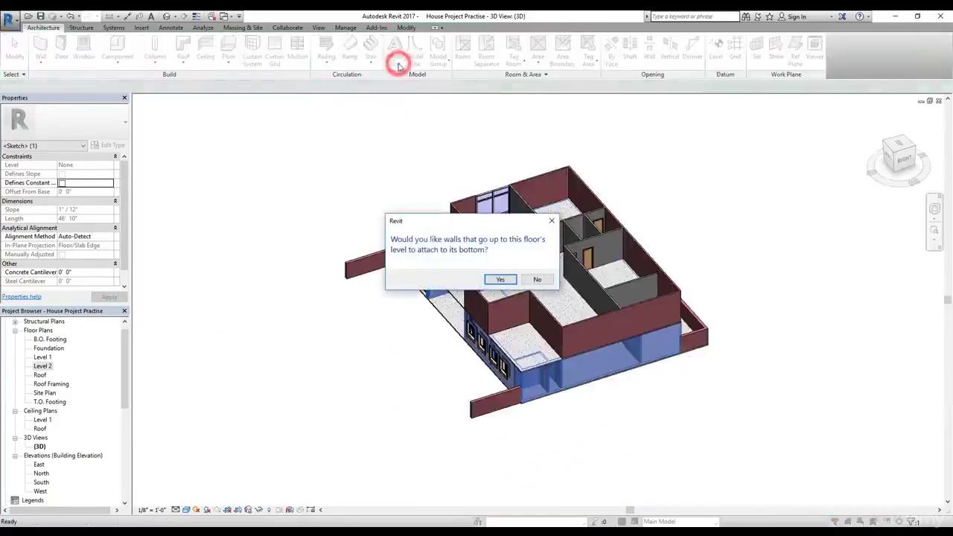
pyautogui.click(501, 280)
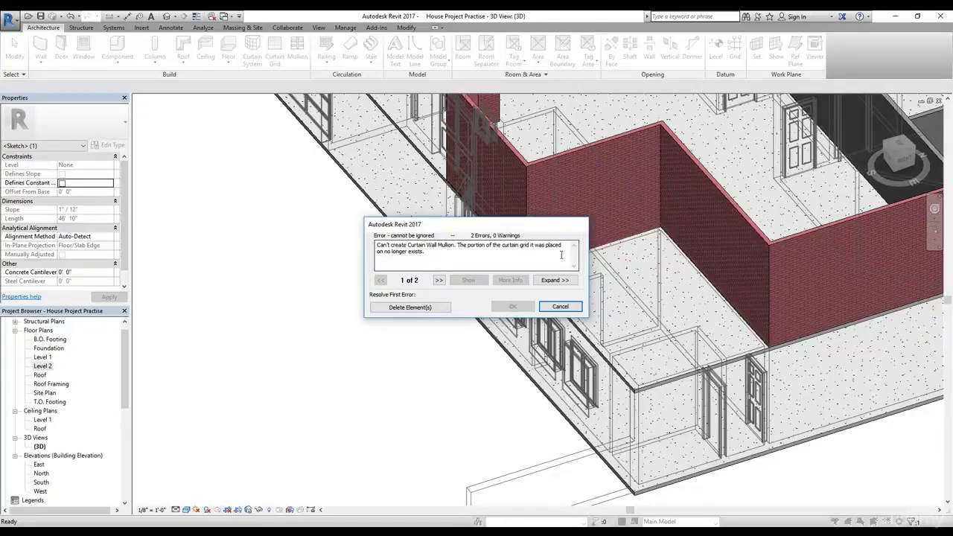
pyautogui.click(411, 307)
pyautogui.scroll(5, 417, 305)
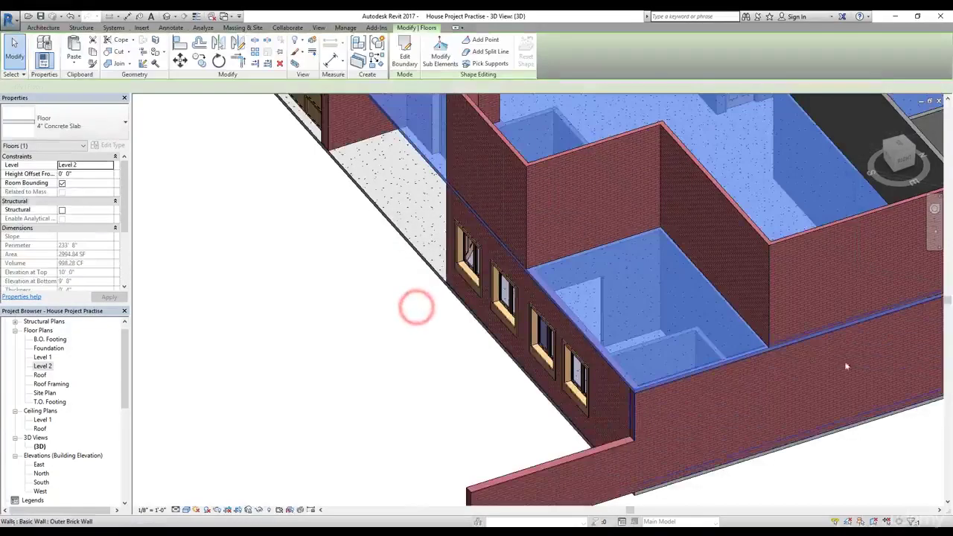
pyautogui.moveTo(659, 329); pyautogui.dragTo(588, 389, button='middle')
pyautogui.click(683, 379)
# - Reopen the Level 2 slab's boundary sketch at the east wall and finish it without edits, declining the wall attachment
pyautogui.scroll(-2, 634, 362)
pyautogui.scroll(5, 515, 298)
pyautogui.scroll(2, 494, 334)
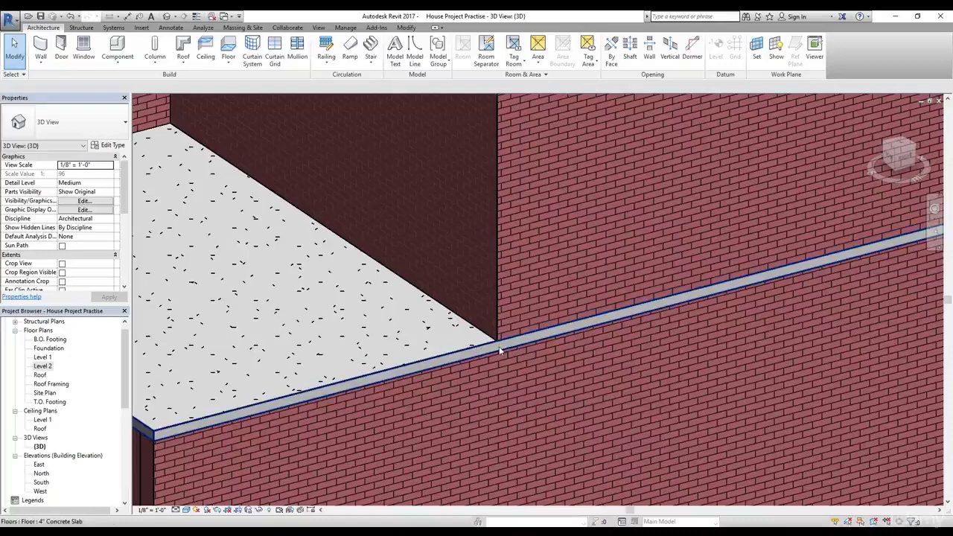
pyautogui.click(455, 352)
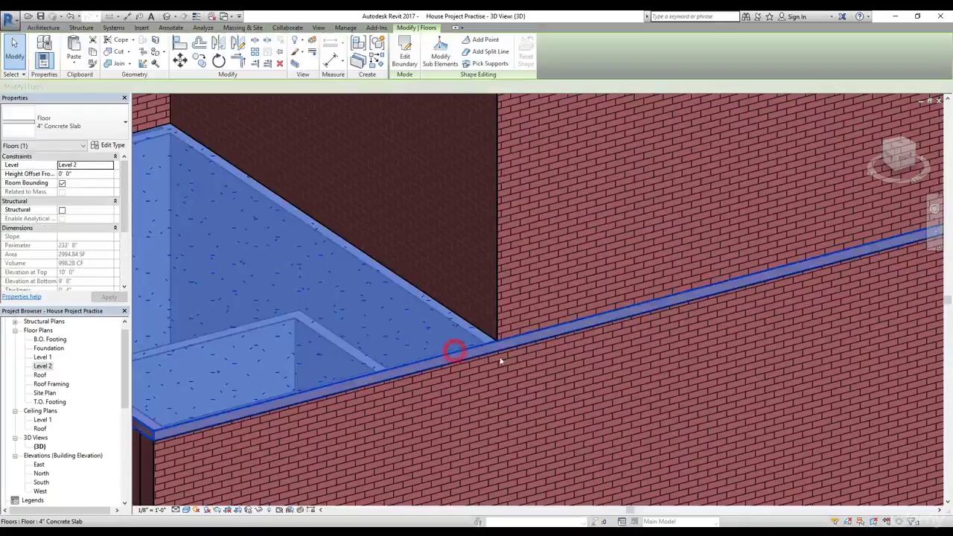
pyautogui.click(409, 56)
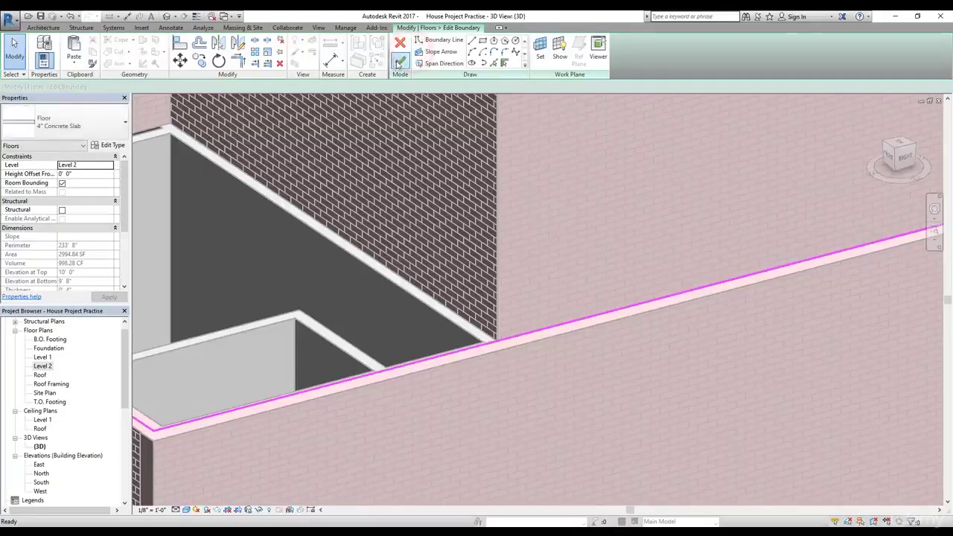
pyautogui.click(399, 63)
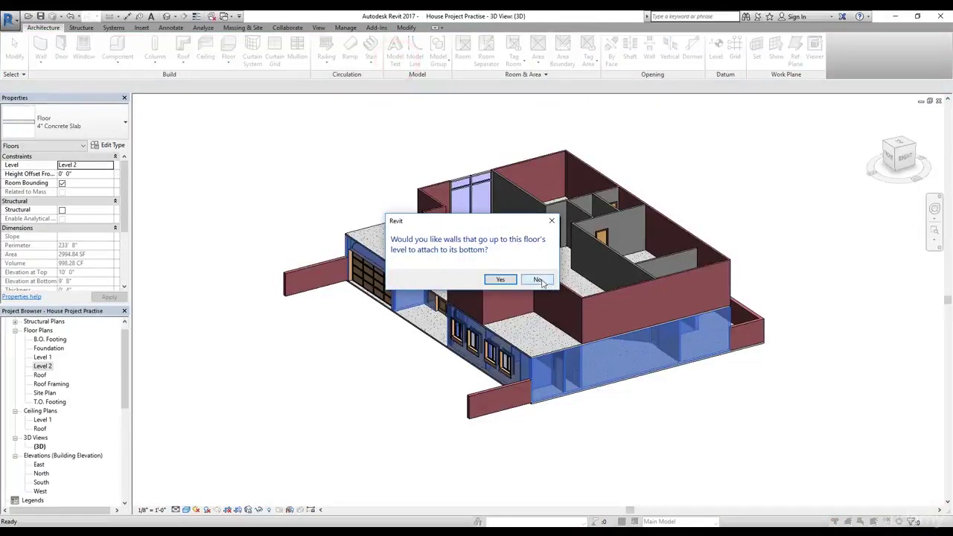
pyautogui.click(537, 280)
pyautogui.scroll(5, 542, 280)
pyautogui.press('Escape')
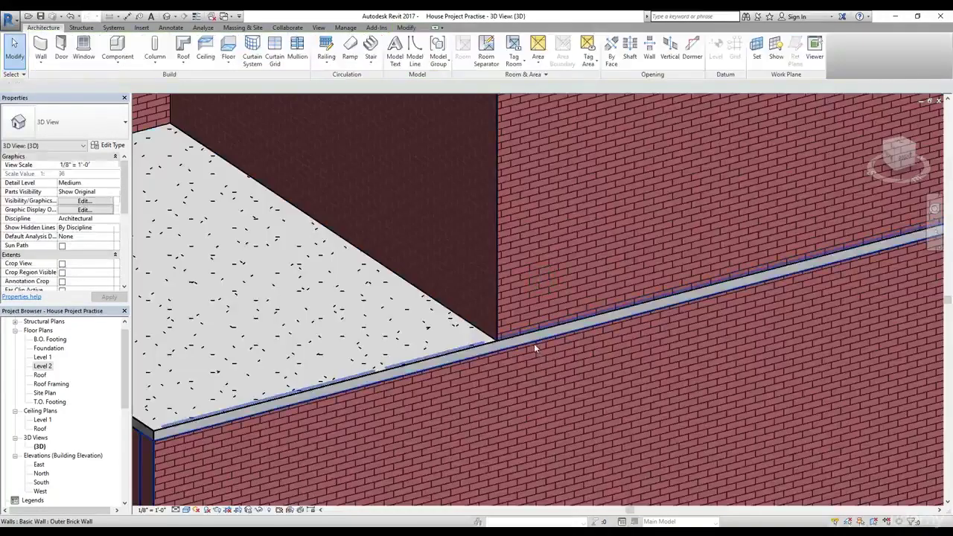
# - Edit the Level 2 slab's boundary again and move the garage's rear line outward to the wall's outer face
pyautogui.scroll(-6, 534, 344)
pyautogui.scroll(2, 328, 314)
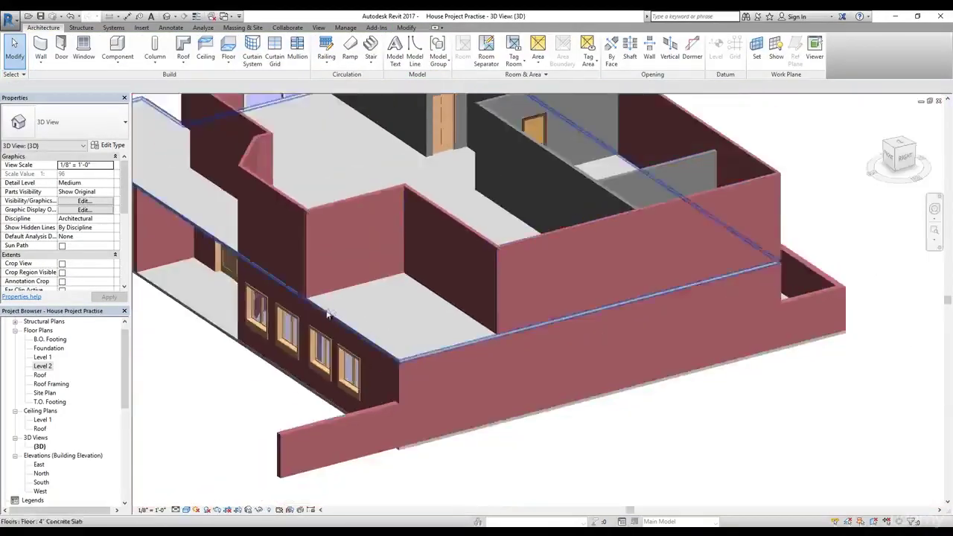
pyautogui.moveTo(334, 315); pyautogui.dragTo(531, 350, button='middle')
pyautogui.keyDown('shift'); pyautogui.moveTo(367, 246); pyautogui.dragTo(461, 432, button='middle'); pyautogui.keyUp('shift')
pyautogui.scroll(2, 421, 293)
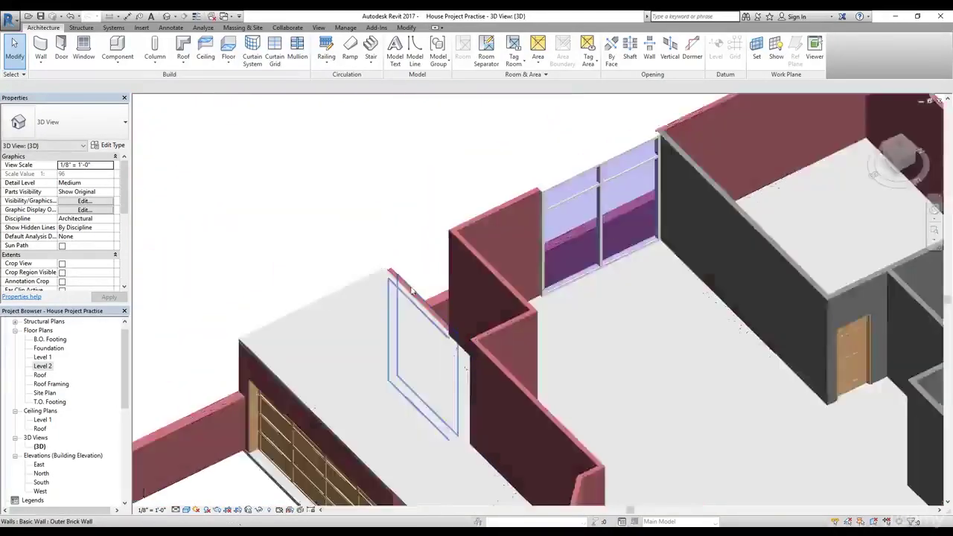
pyautogui.scroll(4, 412, 292)
pyautogui.click(385, 282)
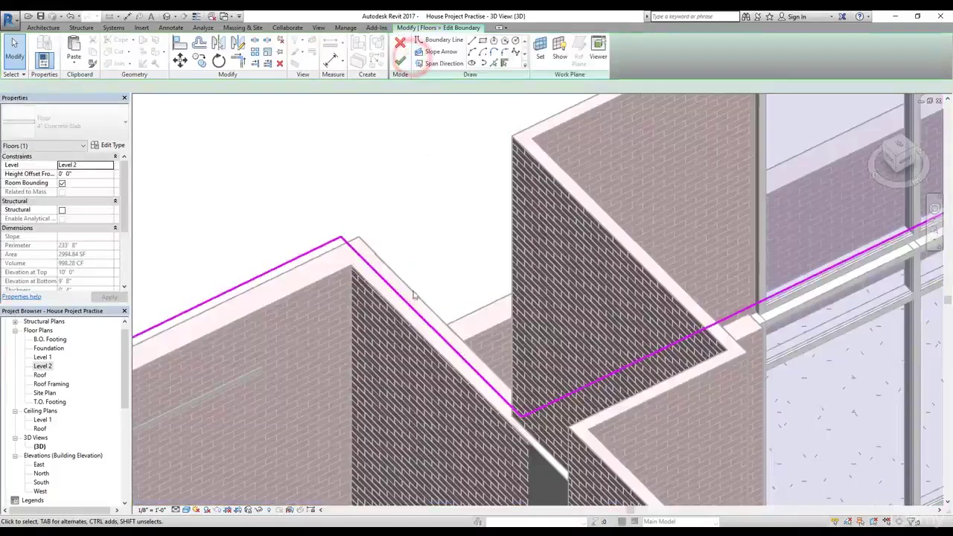
pyautogui.click(408, 305)
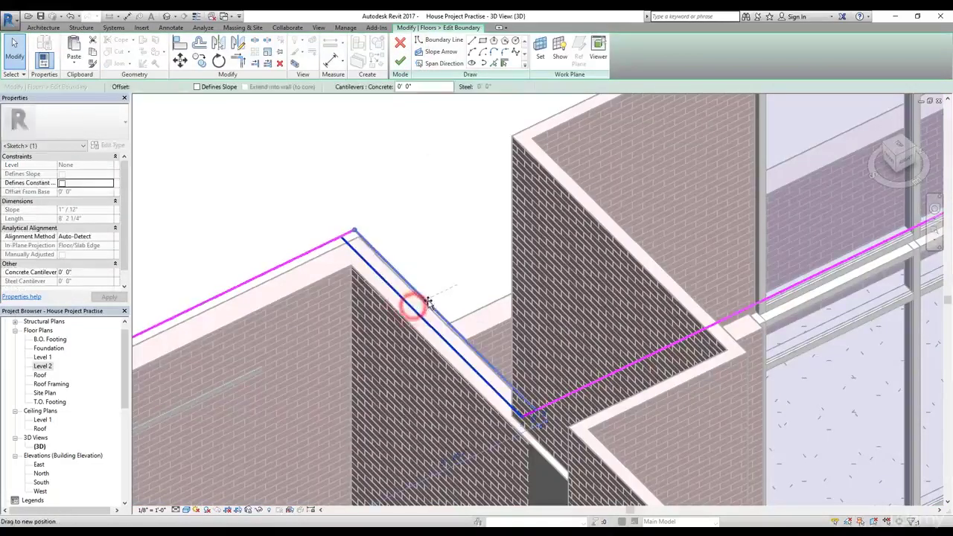
pyautogui.moveTo(425, 303)
pyautogui.keyDown('shift'); pyautogui.mouseDown(button='middle')
pyautogui.moveTo(304, 324)
pyautogui.moveTo(360, 166)
pyautogui.moveTo(313, 223)
pyautogui.mouseUp(button='middle'); pyautogui.keyUp('shift')
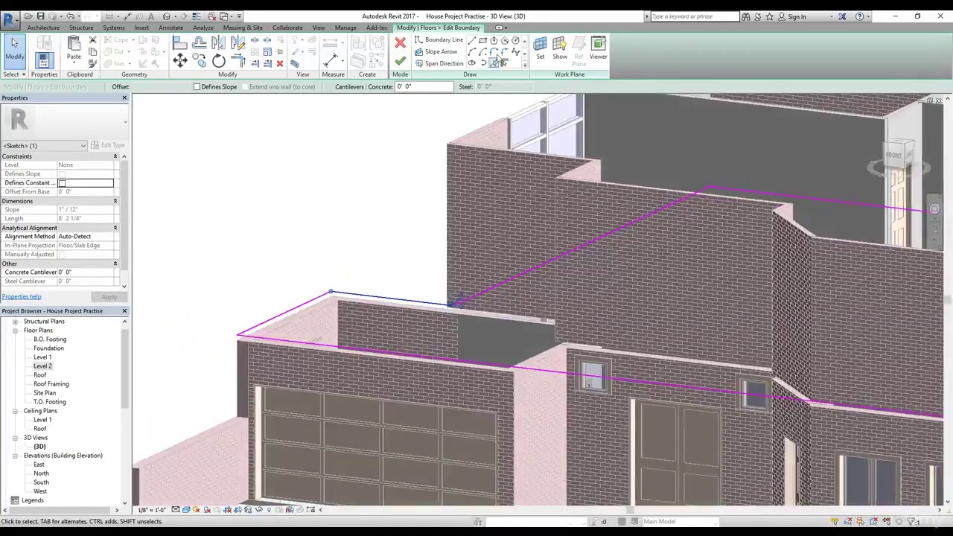
# - Keep the sketch changes, finish the Level 2 slab's boundary edit, and attach the walls below to the slab's bottom
pyautogui.click(400, 45)
pyautogui.click(530, 276)
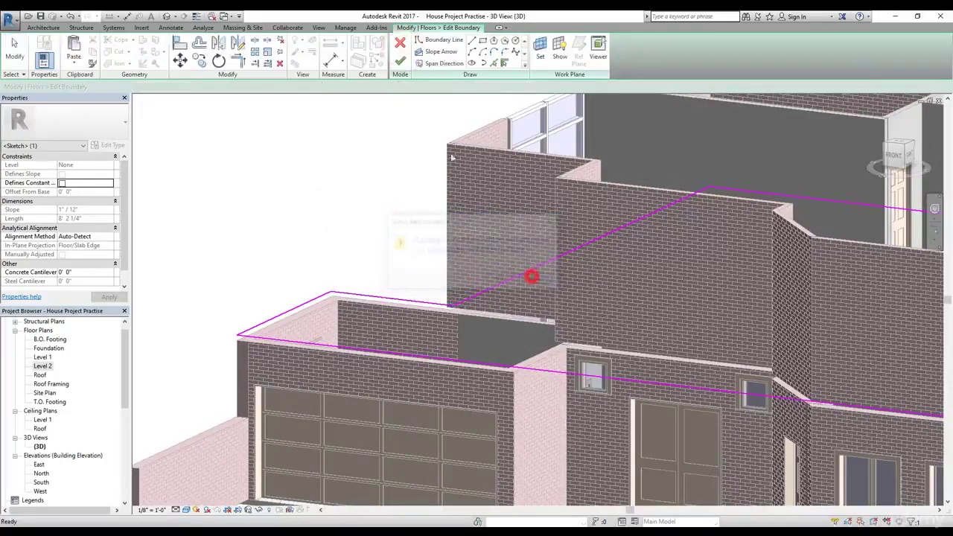
pyautogui.click(402, 62)
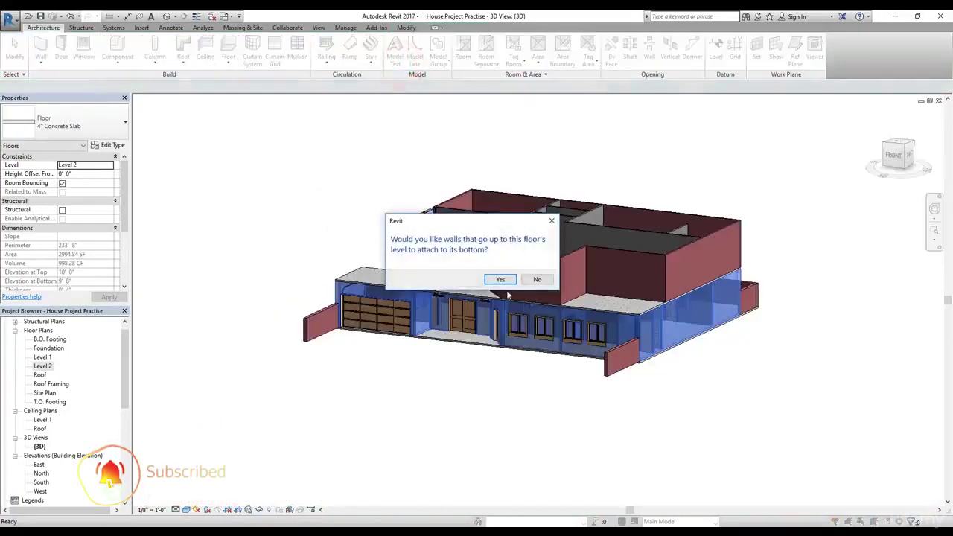
pyautogui.click(505, 283)
pyautogui.scroll(5, 576, 332)
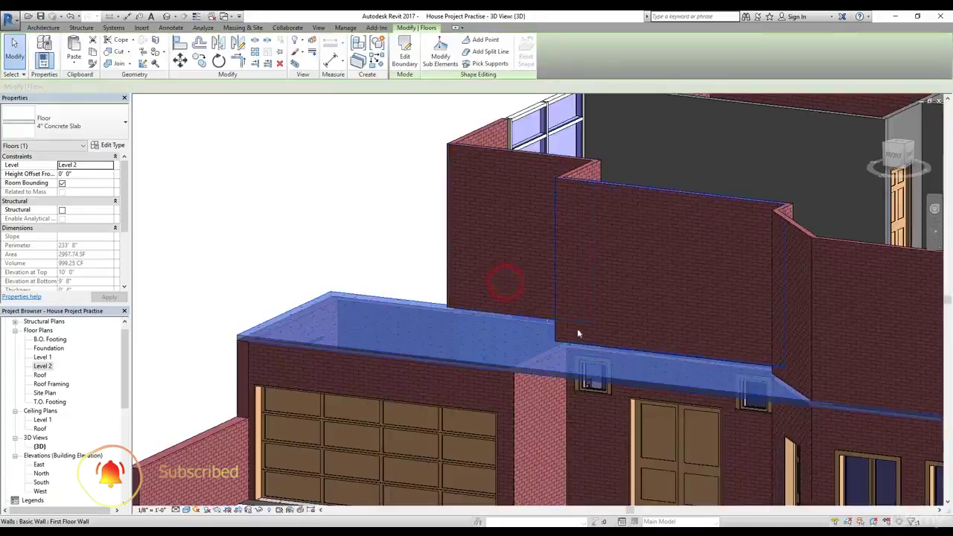
pyautogui.click(287, 242)
# - Examine the Level 2 slab's edges against the walls along the front facade and garage side, including the overall two-storey model
pyautogui.scroll(-6, 287, 242)
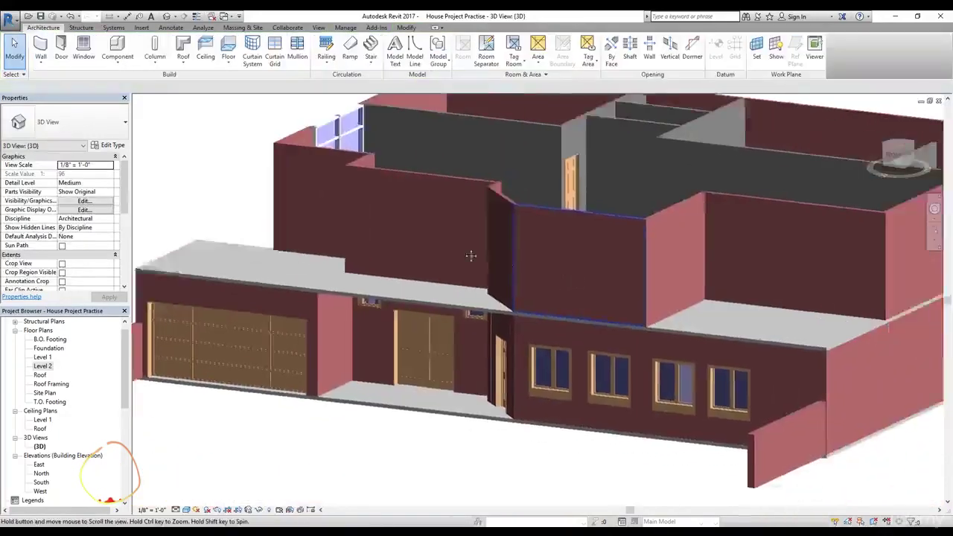
pyautogui.scroll(5, 630, 285)
pyautogui.keyDown('shift'); pyautogui.moveTo(430, 308); pyautogui.dragTo(517, 339, button='middle'); pyautogui.keyUp('shift')
pyautogui.moveTo(330, 234); pyautogui.dragTo(579, 359, button='middle')
pyautogui.scroll(-2, 580, 360)
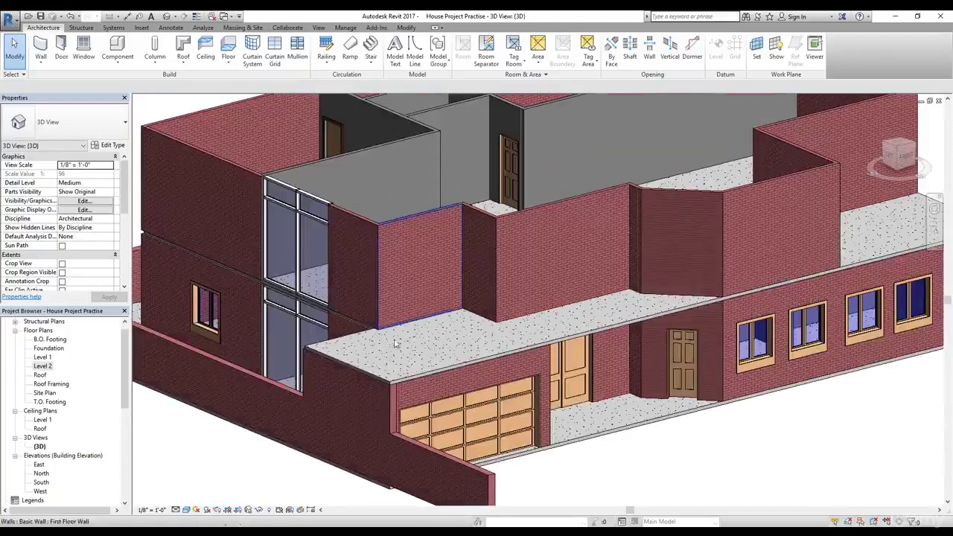
pyautogui.scroll(-3, 443, 241)
pyautogui.scroll(2, 622, 194)
pyautogui.moveTo(622, 193); pyautogui.dragTo(628, 282, button='middle')
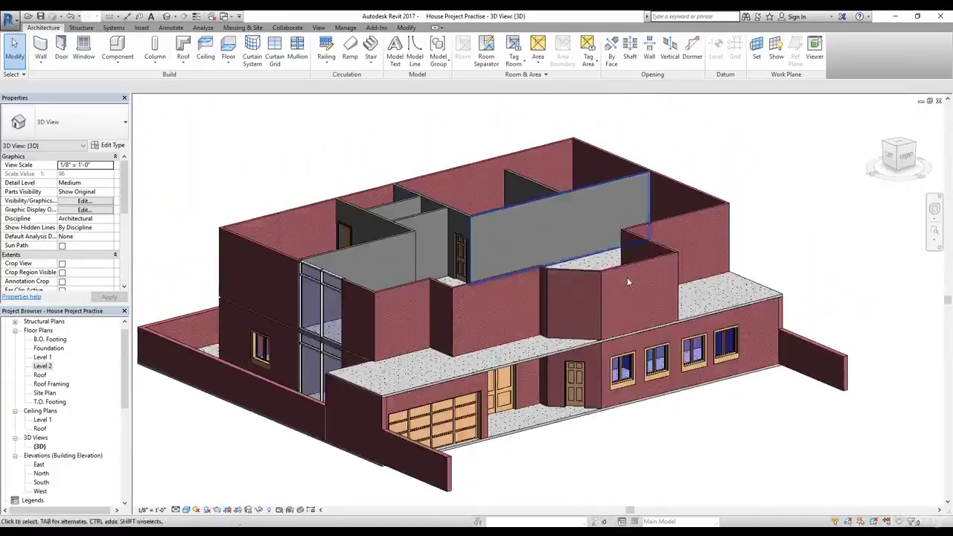
pyautogui.keyDown('shift'); pyautogui.moveTo(720, 330); pyautogui.dragTo(695, 341, button='middle'); pyautogui.keyUp('shift')
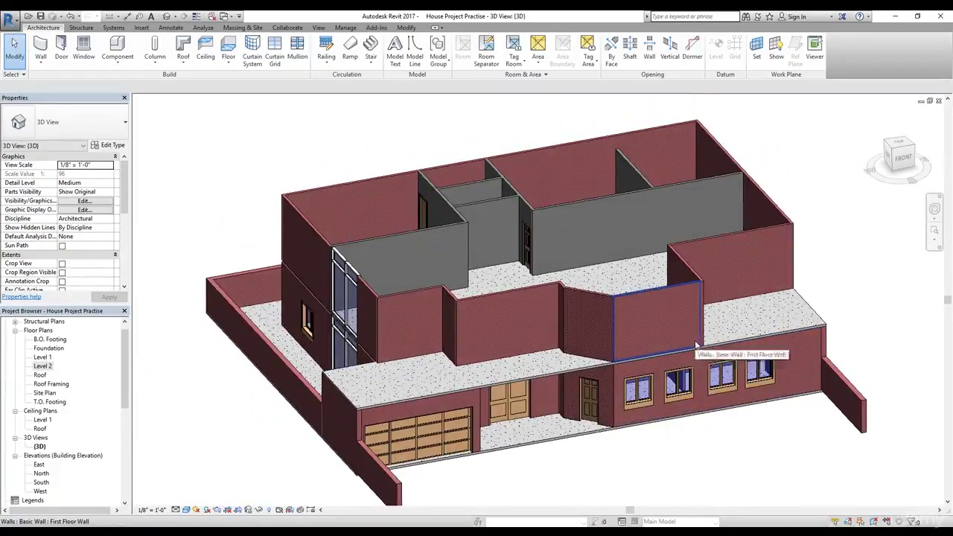